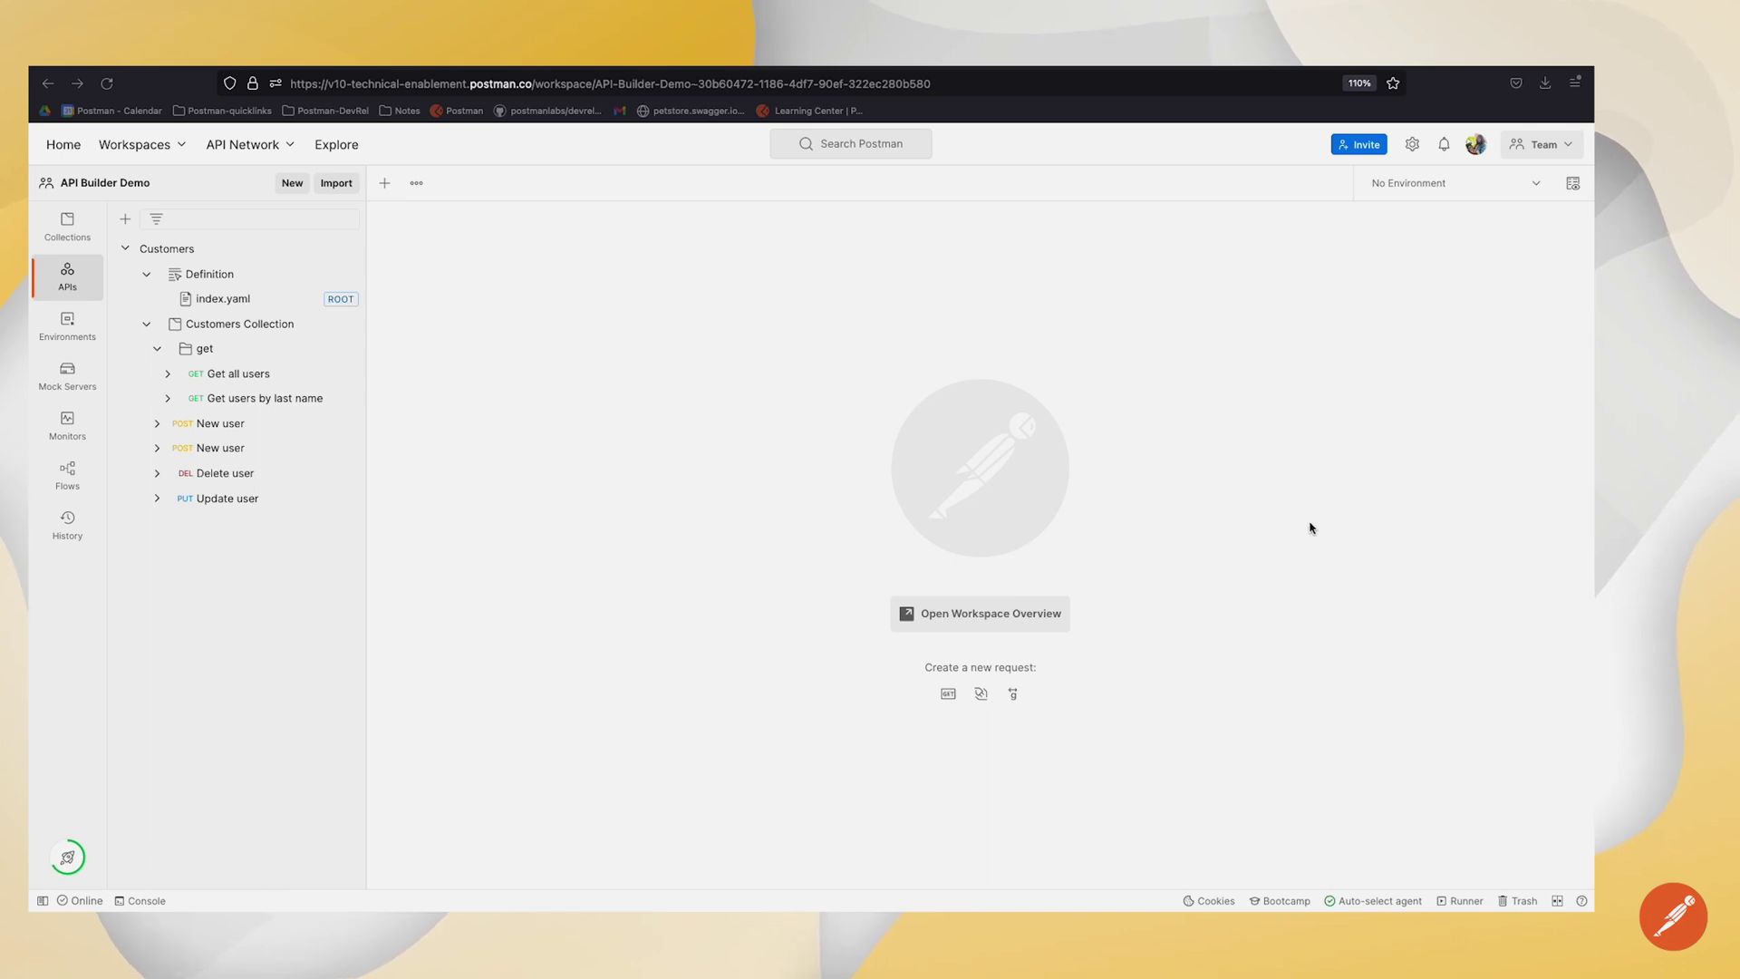
Open the Customers API overview and collapse the Customers Collection in the sidebar.
{"action": "left_click", "coordinate": [180, 255]}
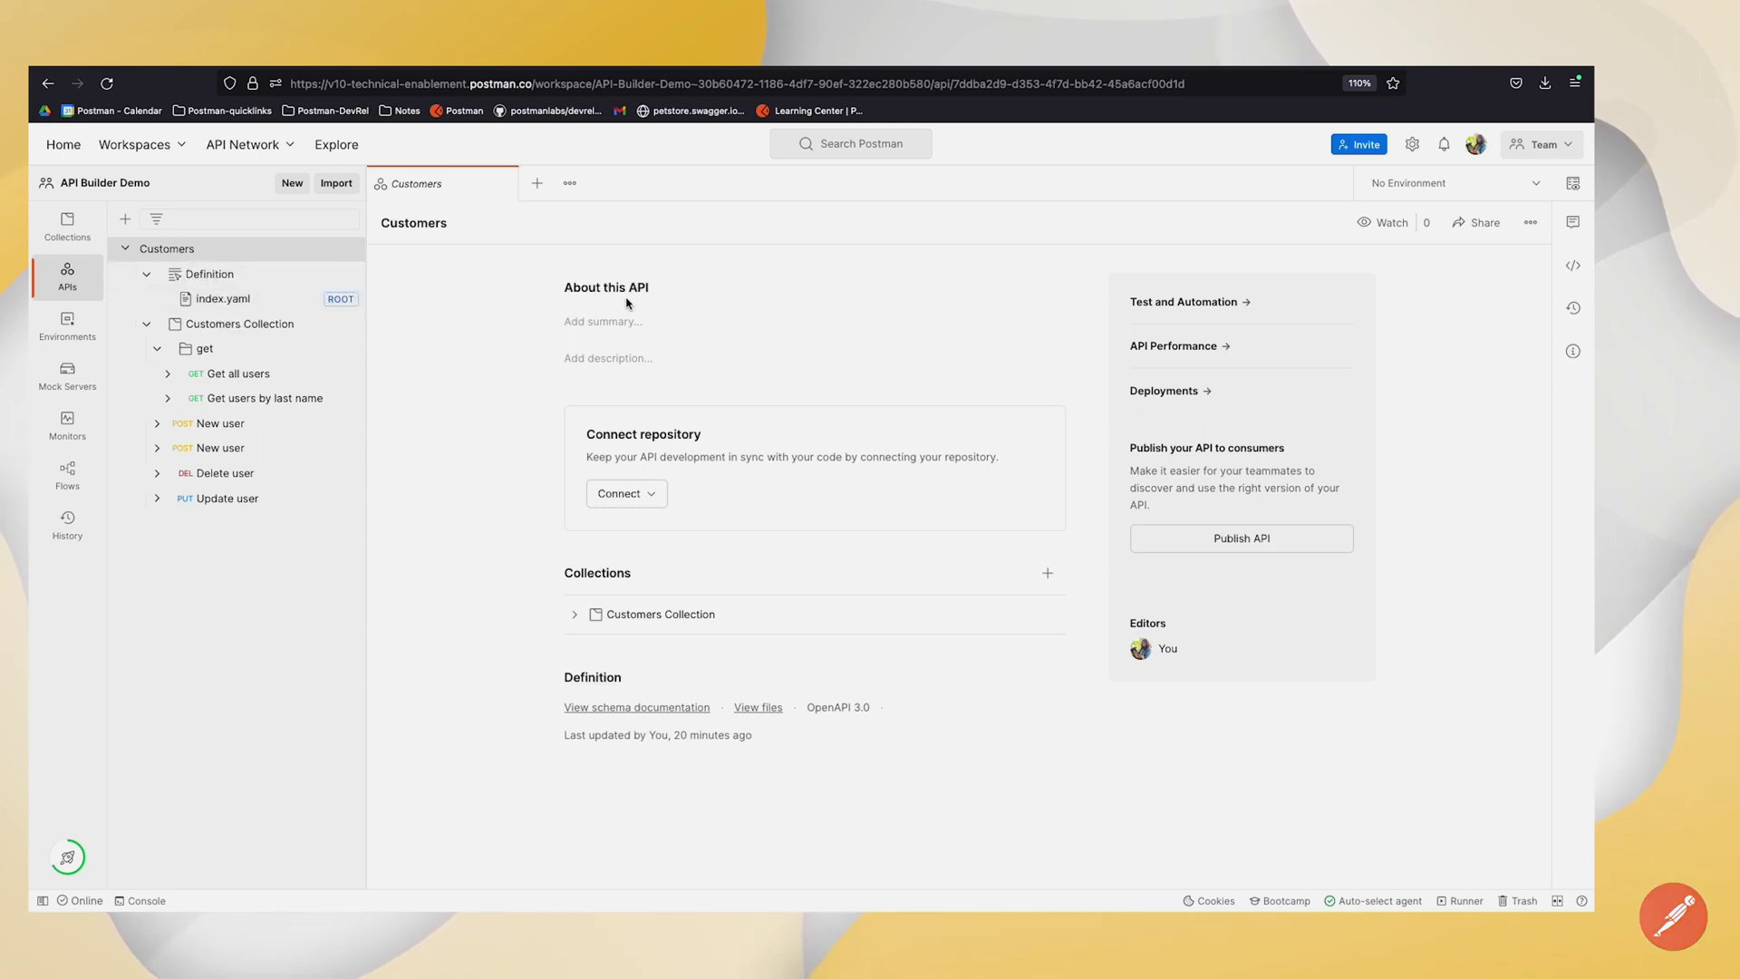
{"action": "left_click", "coordinate": [152, 325]}
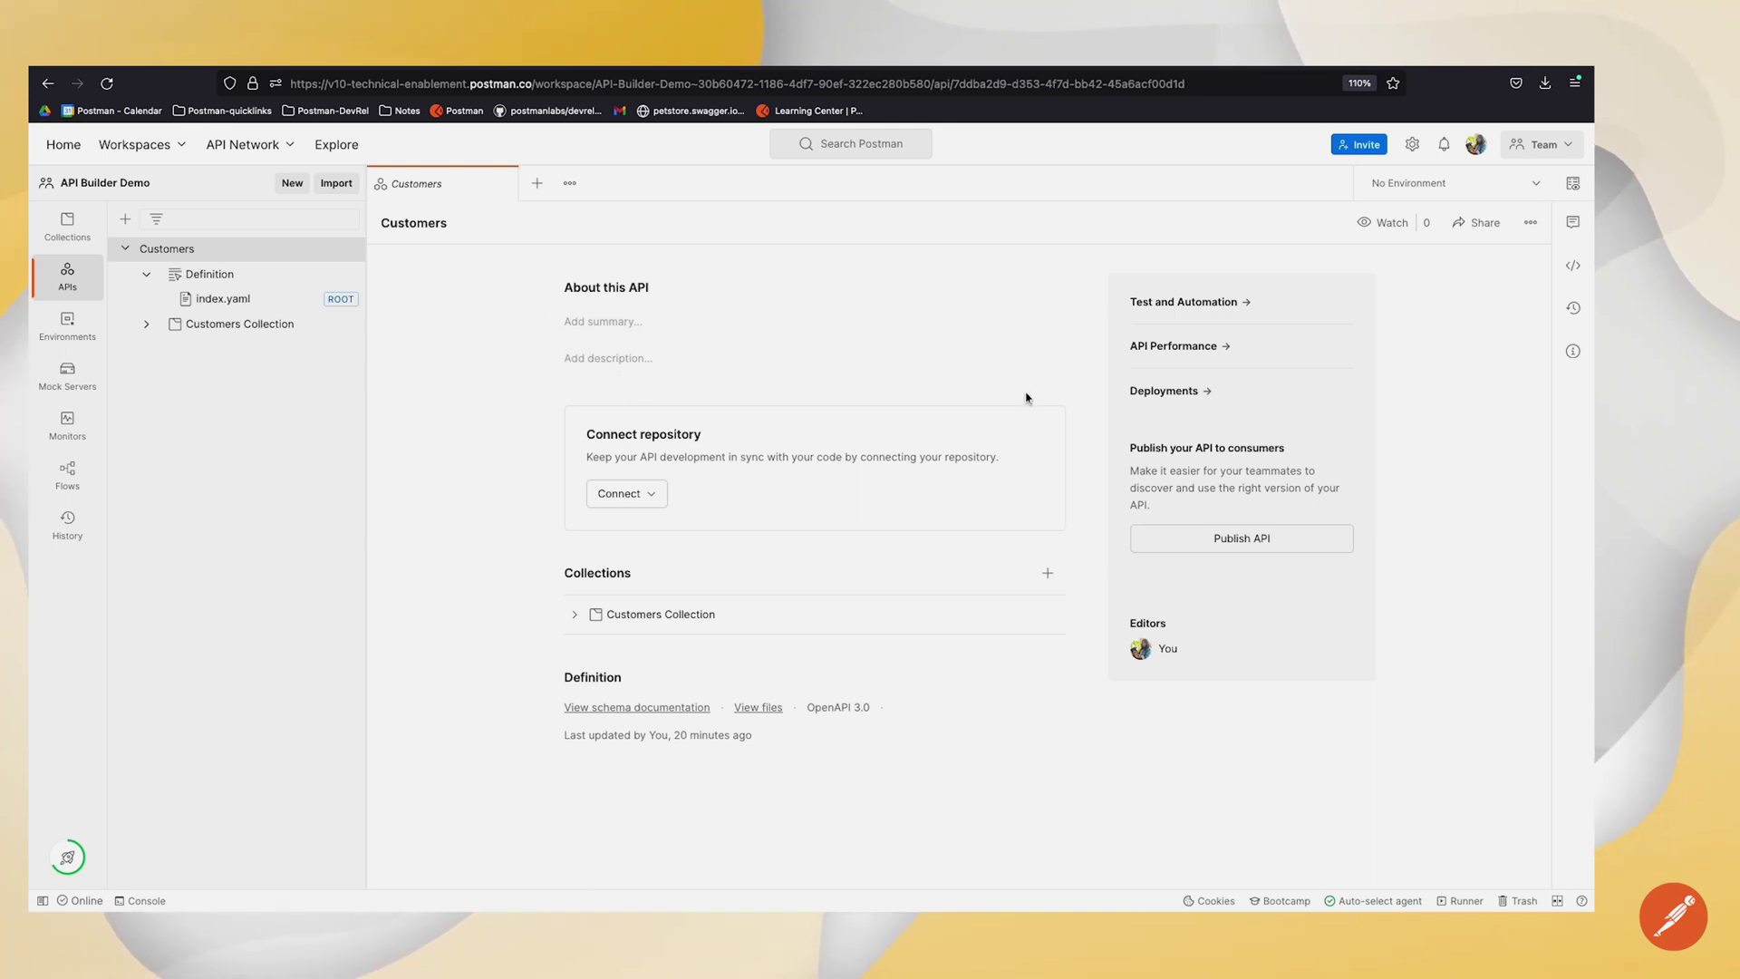
Fill the publish form: label V1, notes 'added user 1 path', collection kept, no Private API Network.
{"action": "left_click", "coordinate": [1202, 541]}
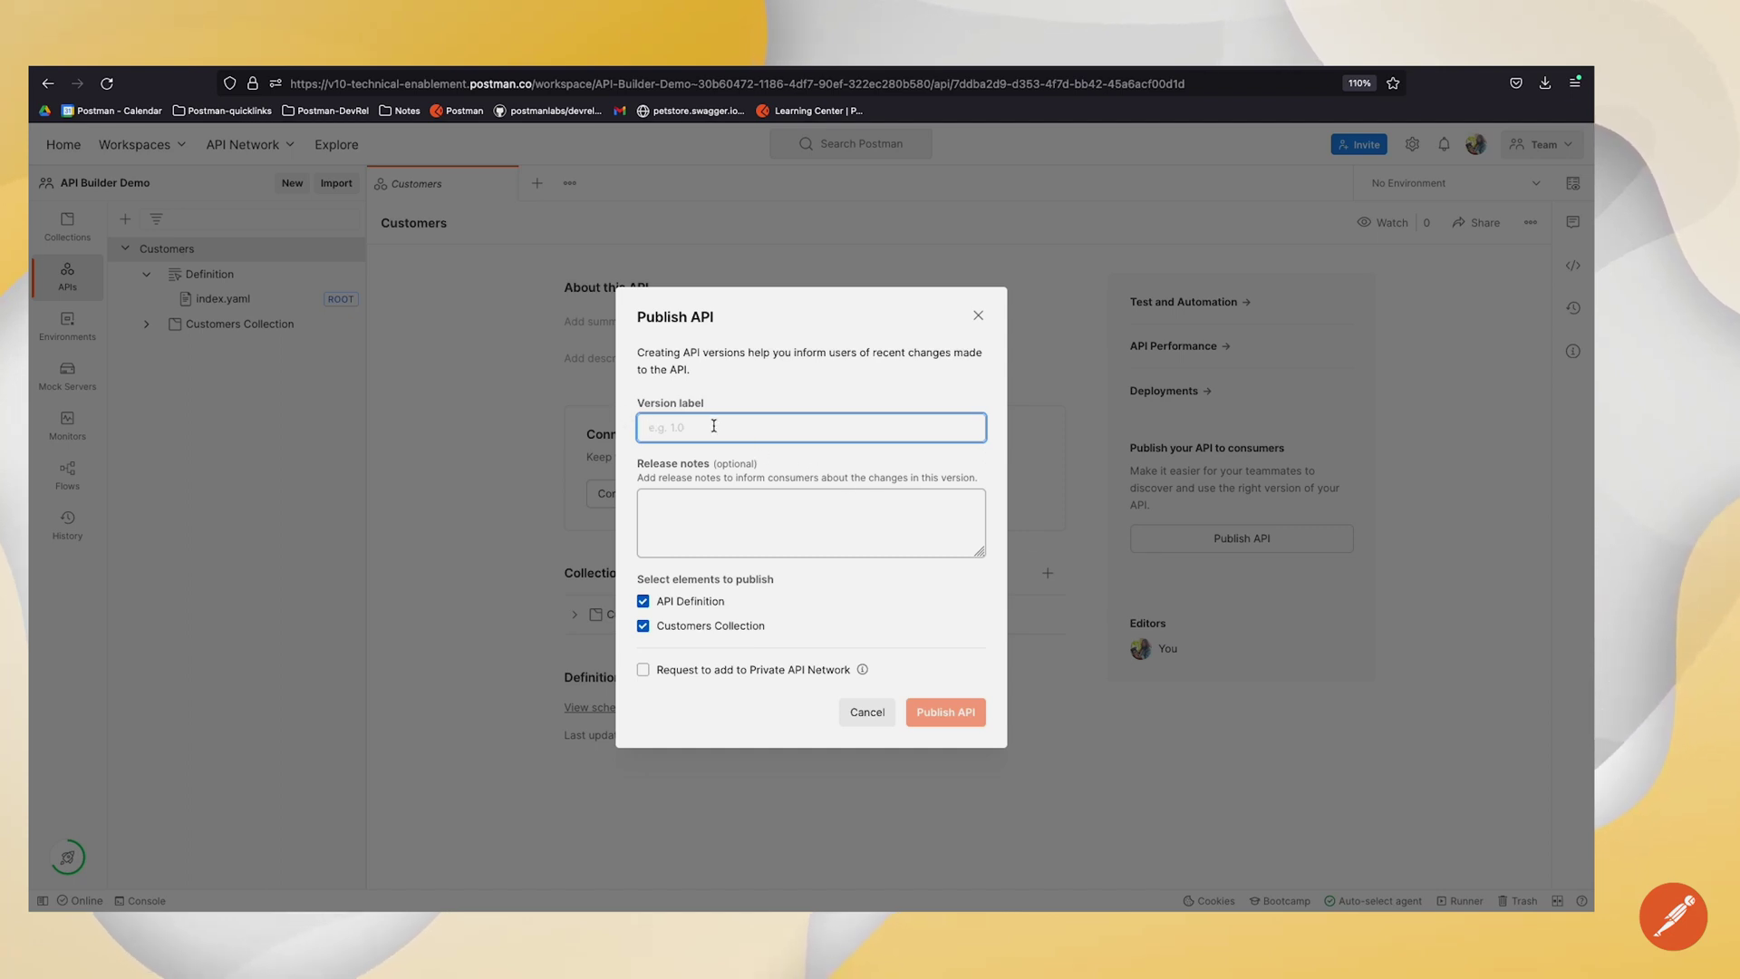
{"action": "type", "text": "V"}
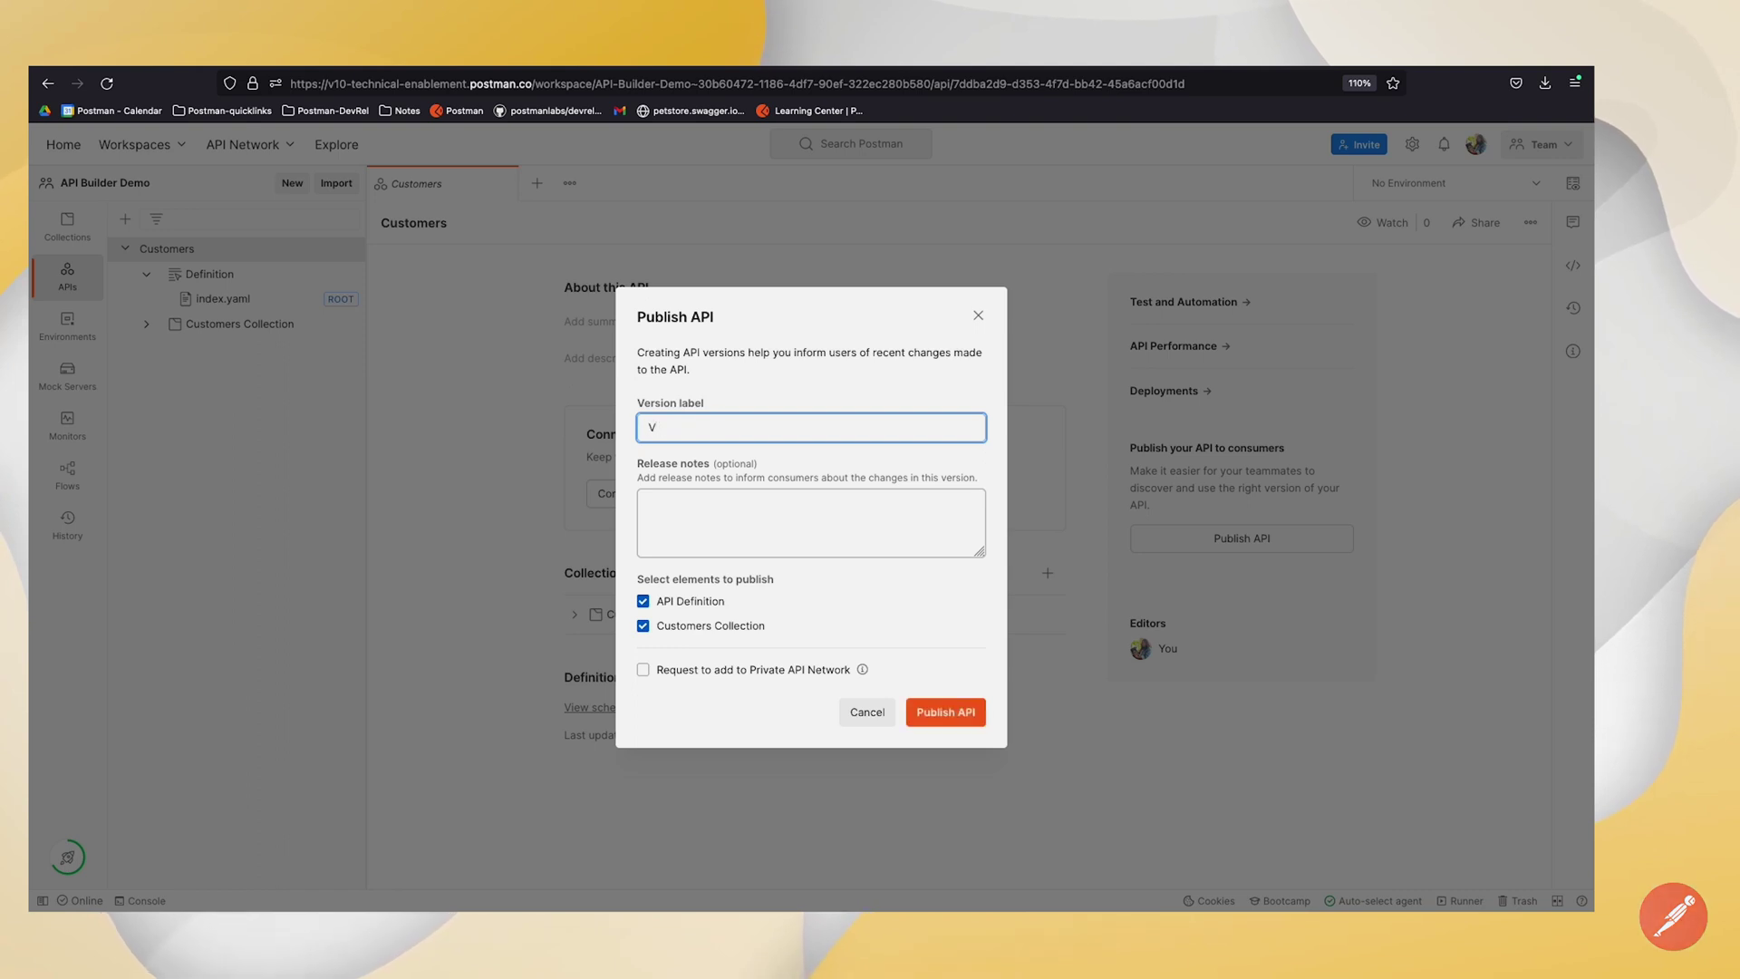
{"action": "type", "text": "1"}
{"action": "key", "text": "Tab"}
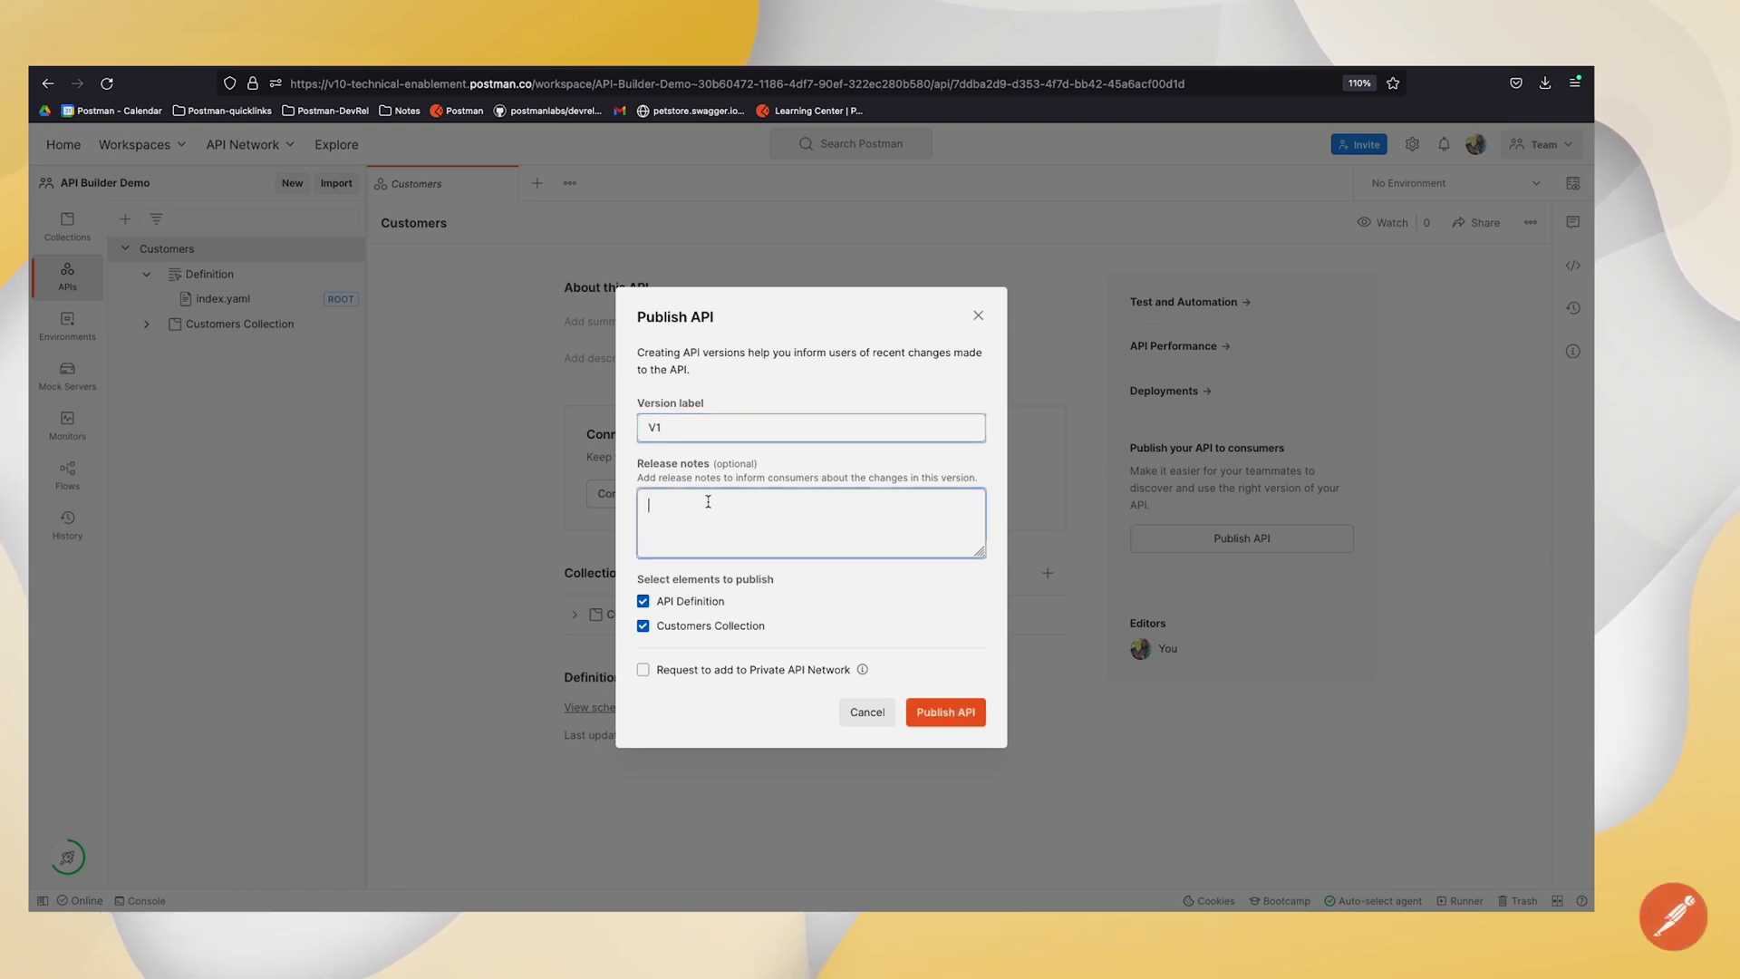
{"action": "type", "text": "added user 1"}
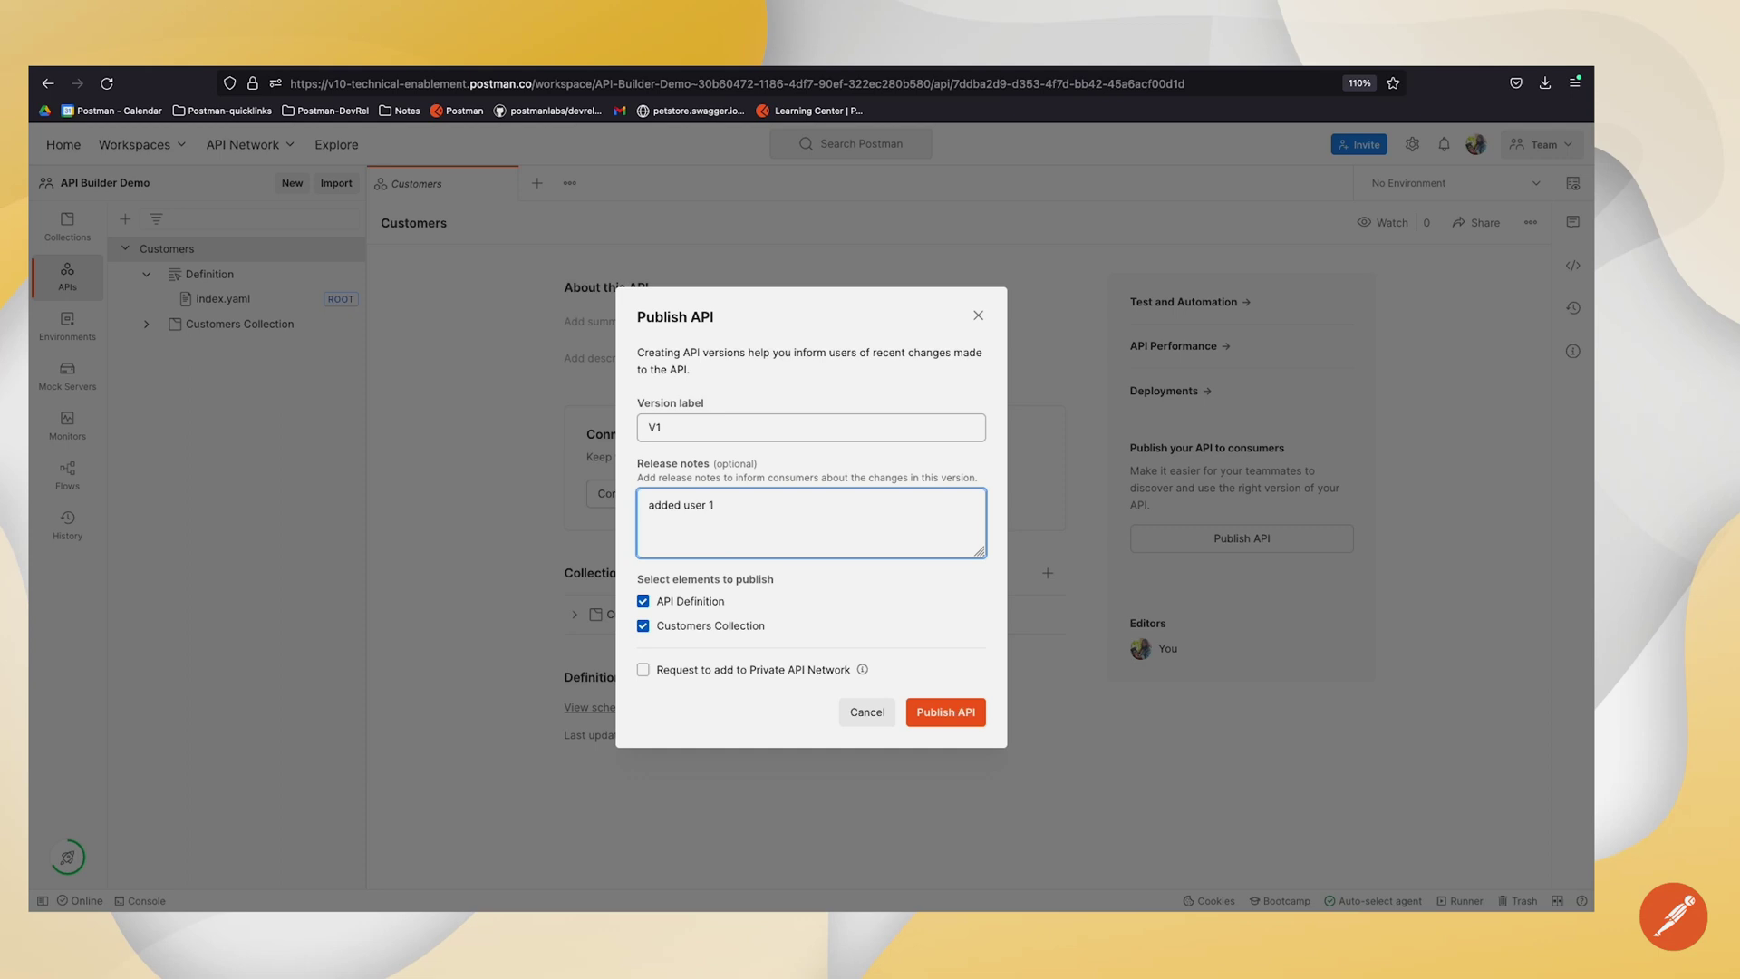
{"action": "type", "text": " path"}
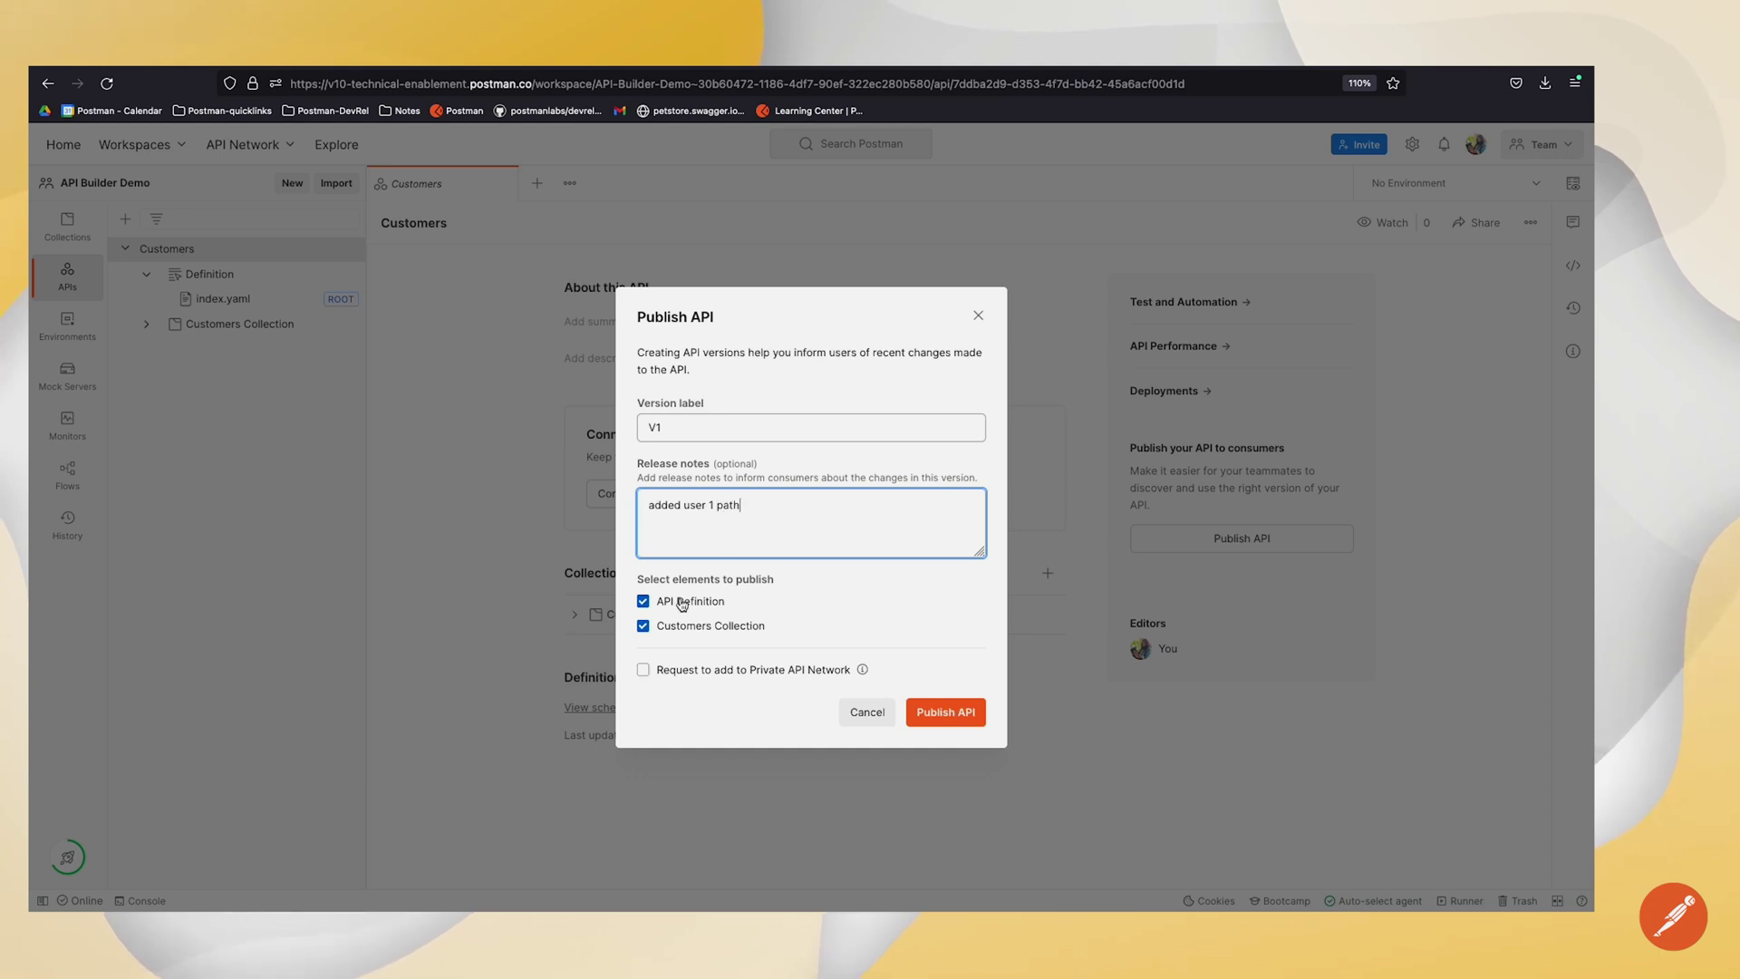
{"action": "left_click", "coordinate": [682, 626]}
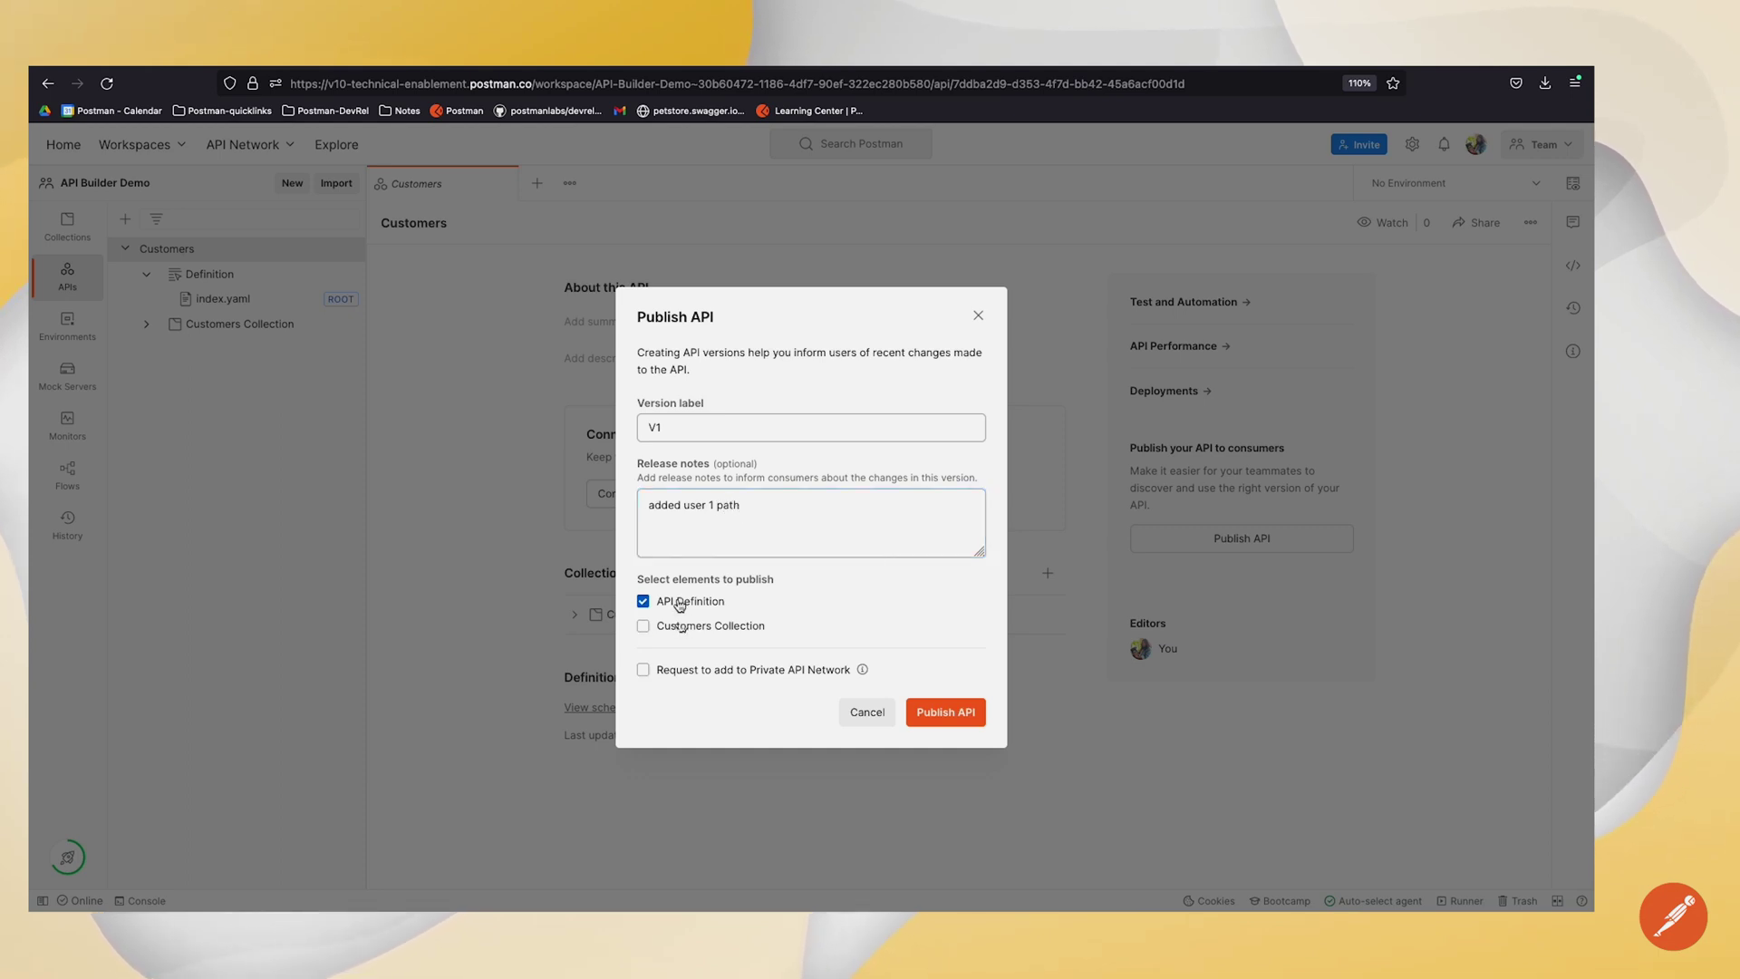
{"action": "left_click", "coordinate": [679, 605]}
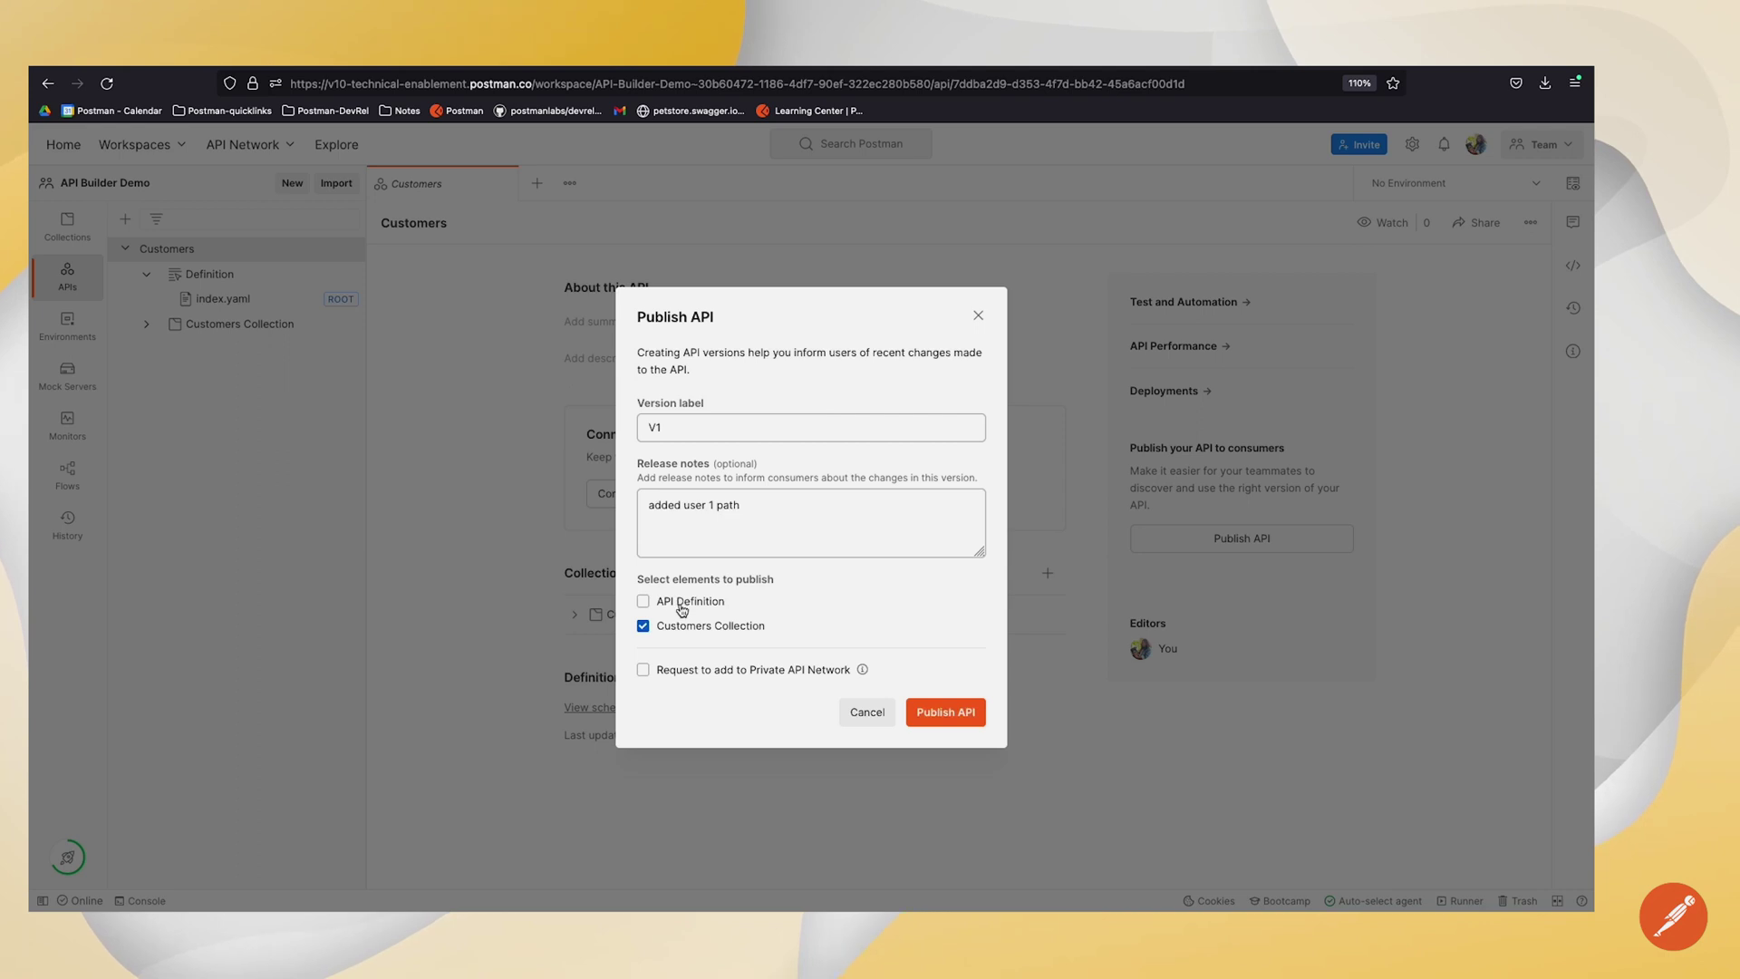
{"action": "left_click", "coordinate": [716, 673]}
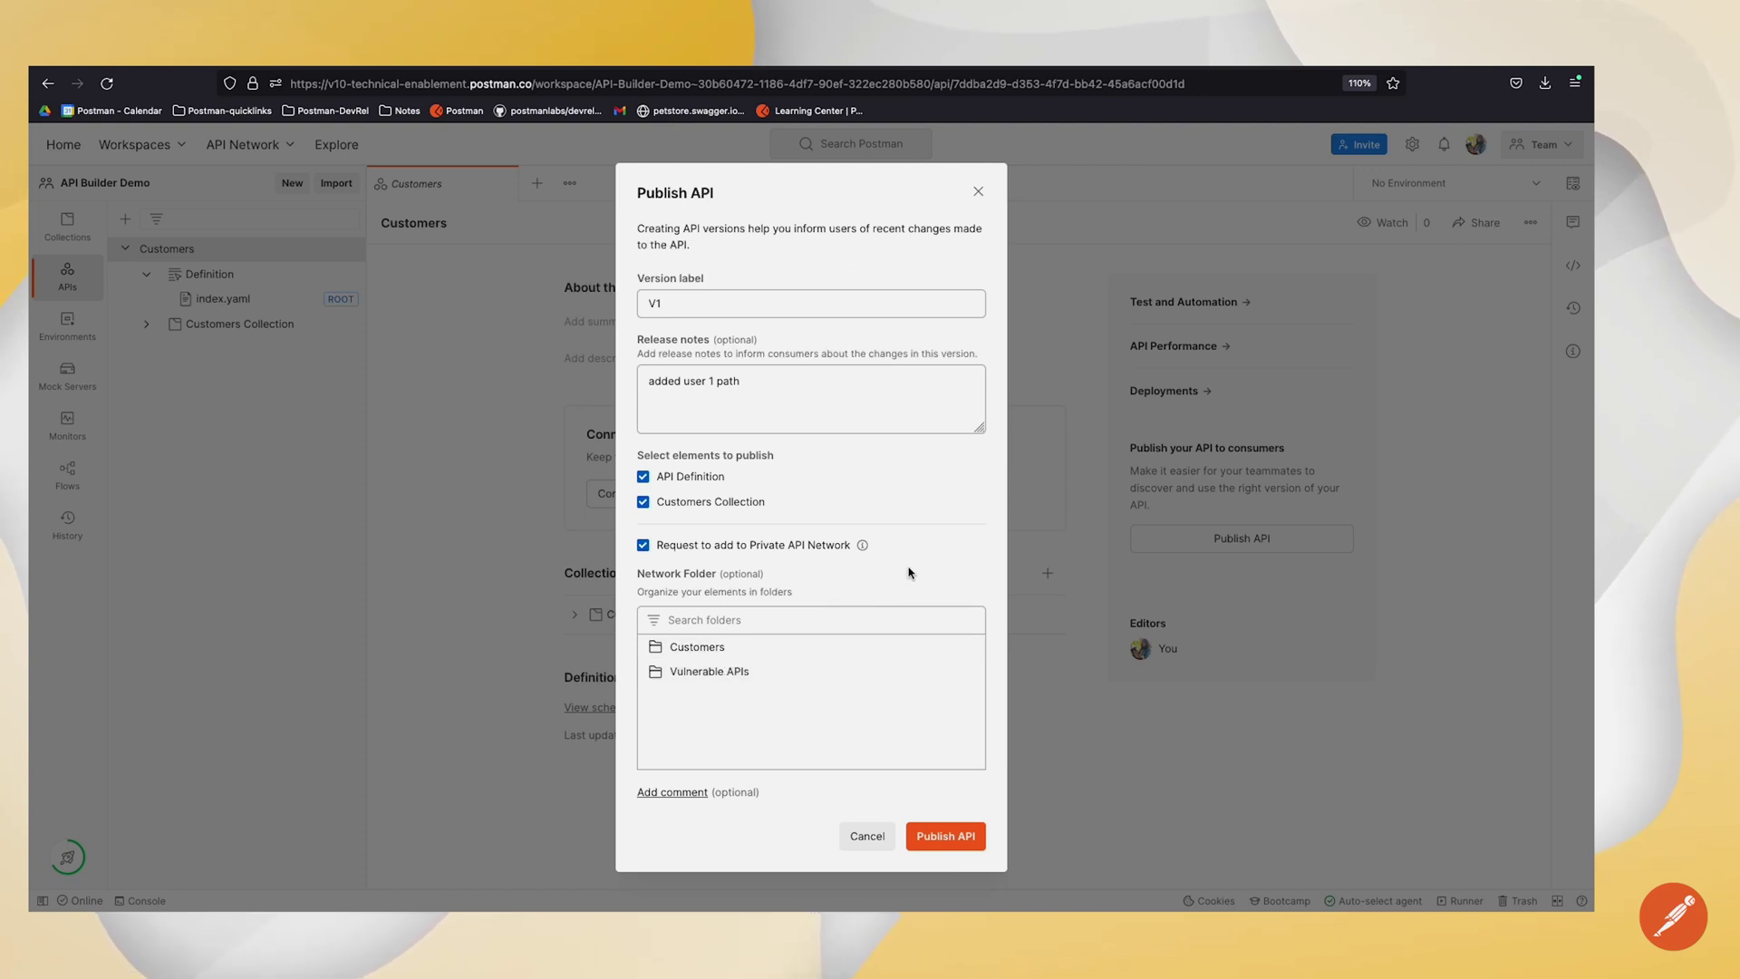
{"action": "left_click", "coordinate": [772, 555]}
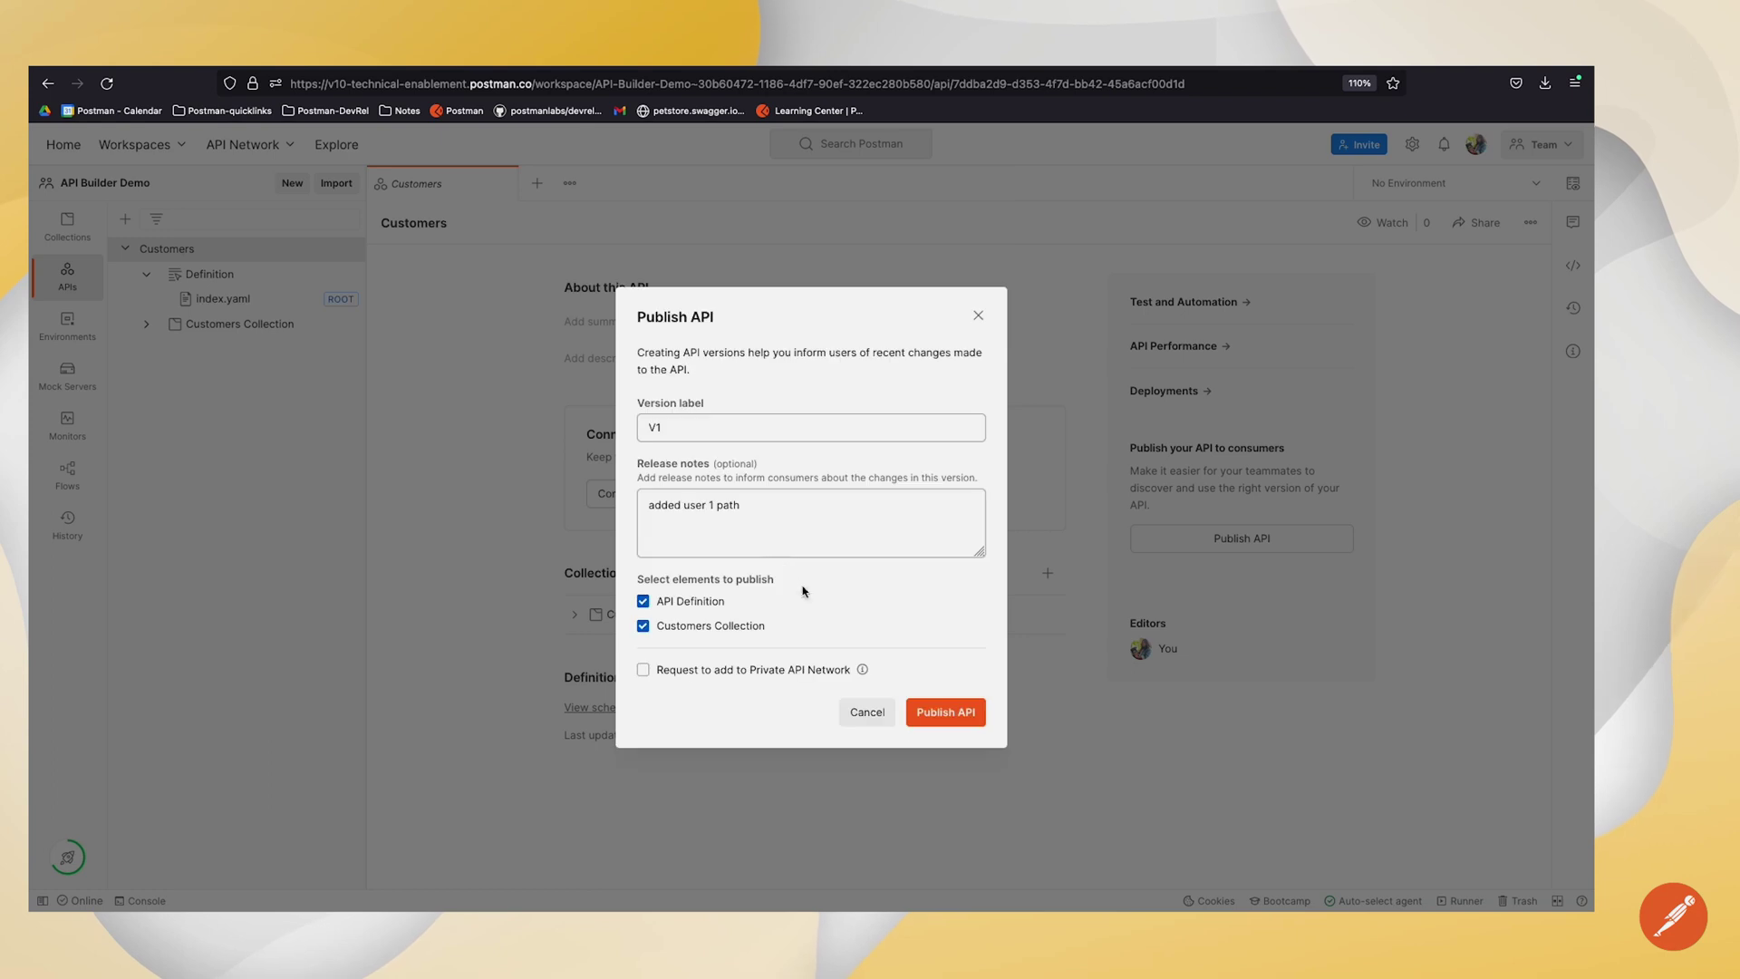
Publish V1, then open its Customers Collection from Recent versions.
{"action": "left_click", "coordinate": [942, 713]}
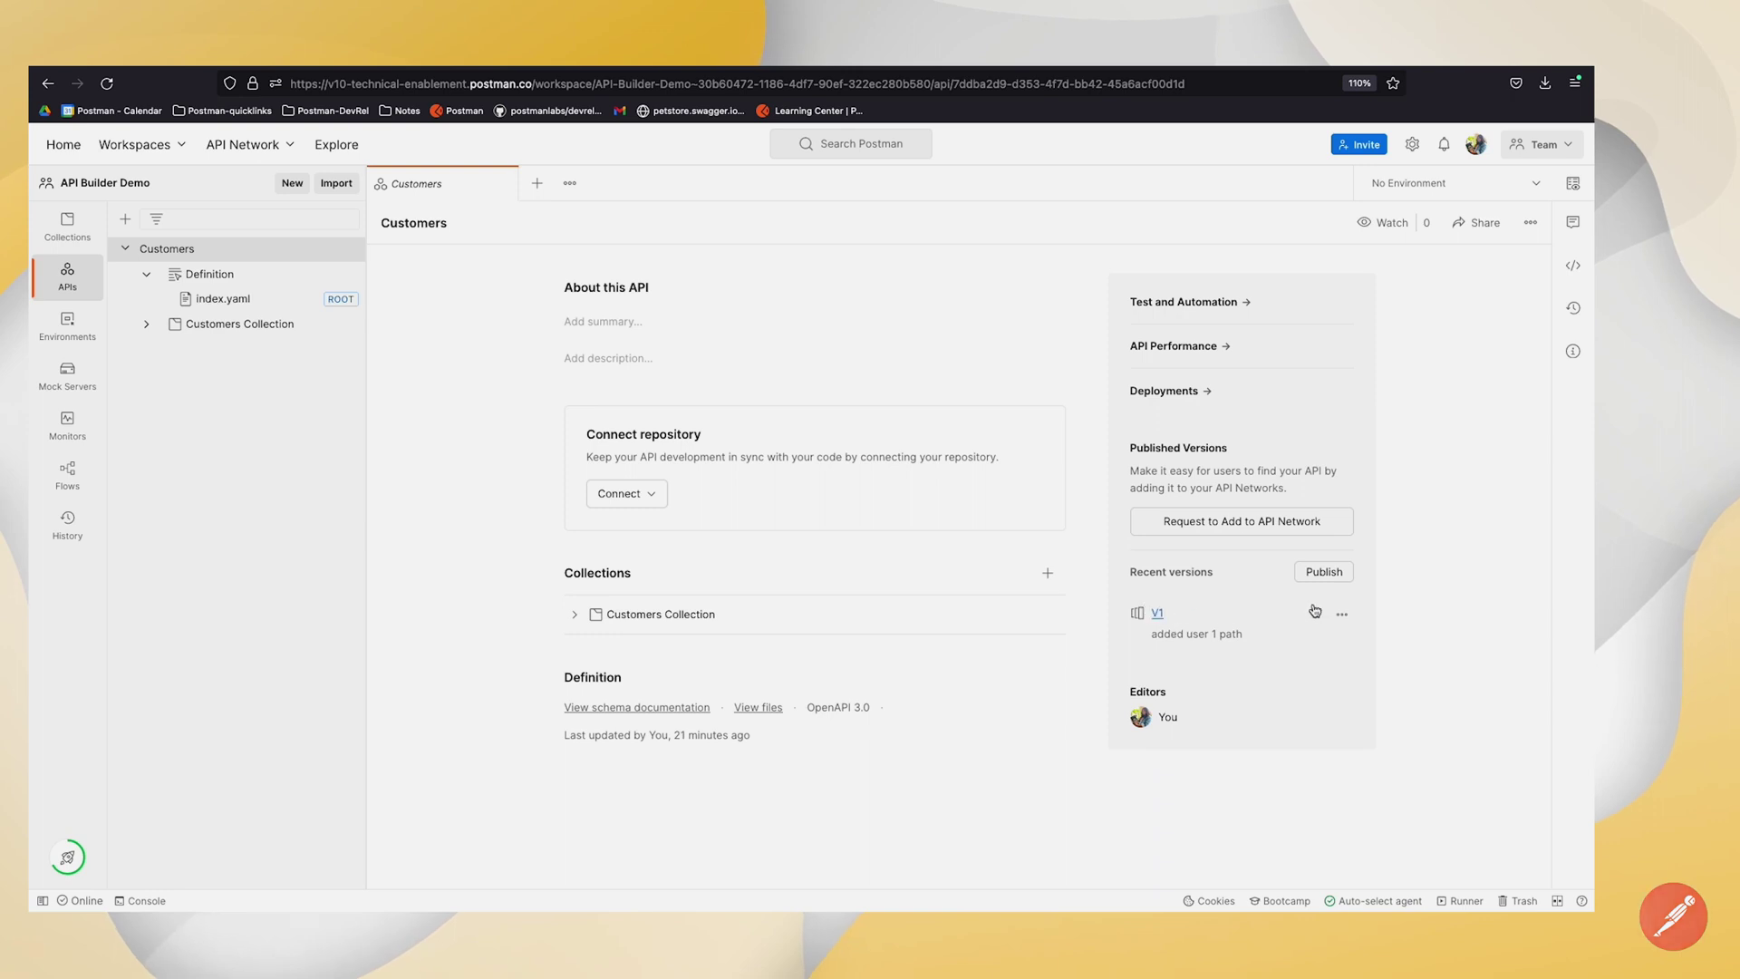
{"action": "left_click", "coordinate": [1158, 616]}
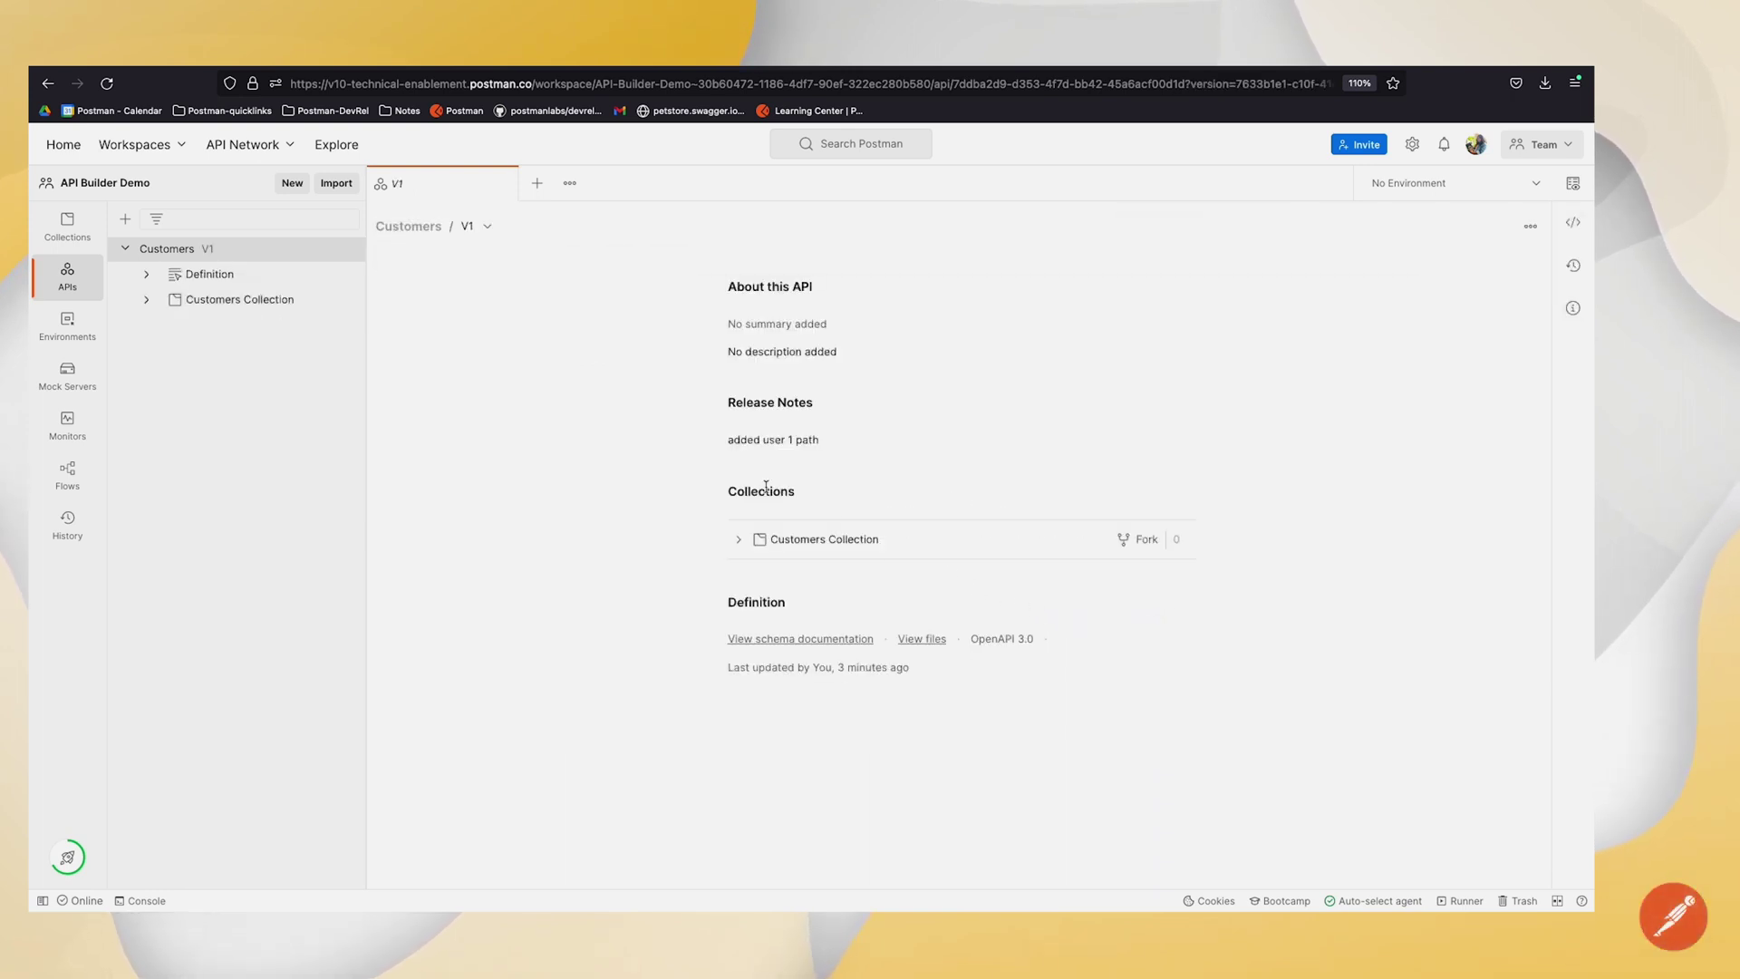
{"action": "left_click", "coordinate": [781, 545]}
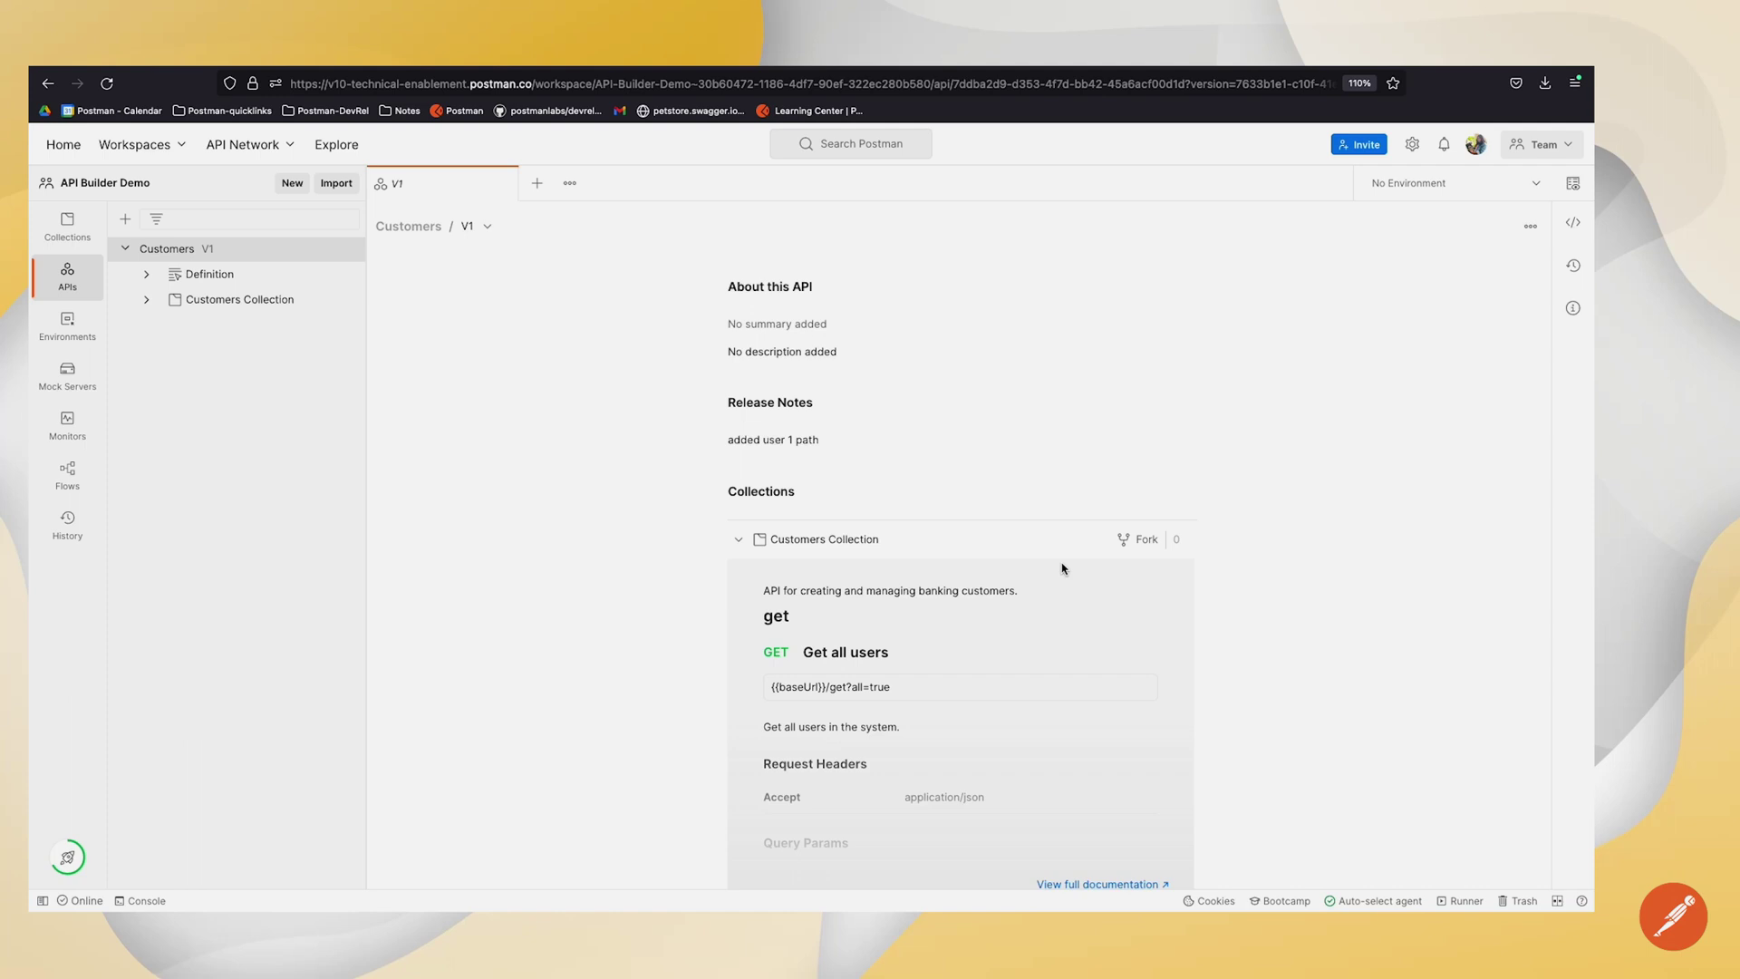
{"action": "scroll", "coordinate": [989, 605], "scroll_direction": "down", "scroll_amount": 2}
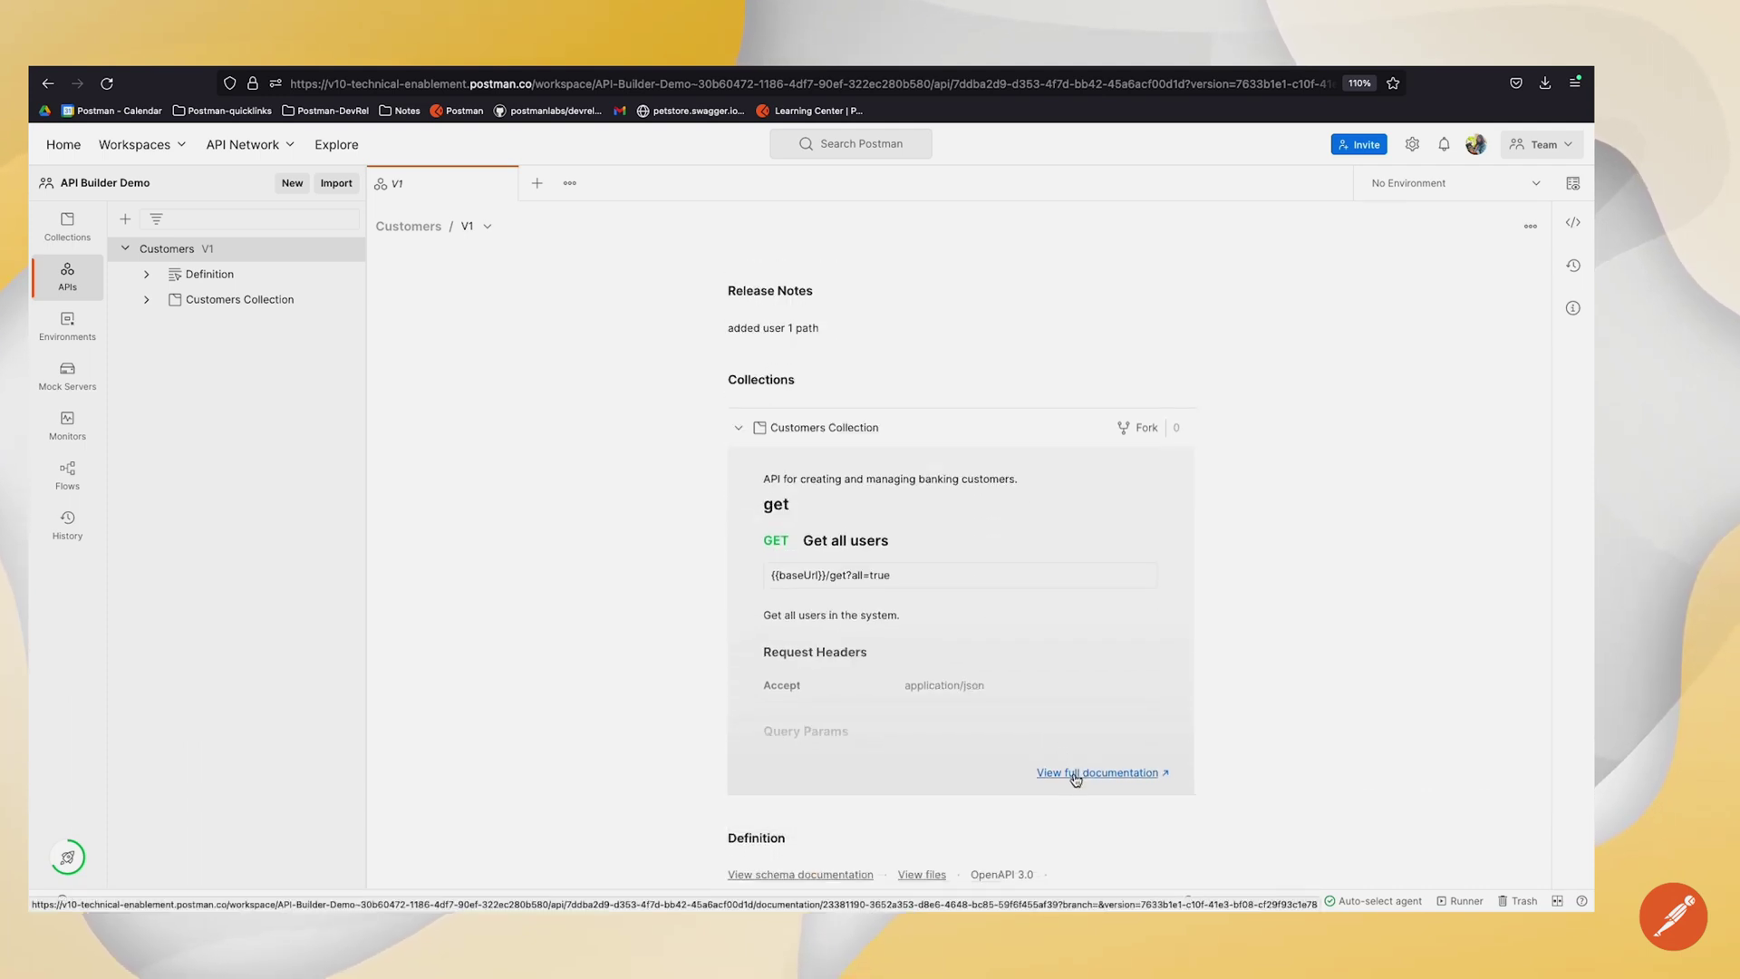
Run the Get all users request in the V1 Customers Collection's get folder.
{"action": "left_click", "coordinate": [272, 302]}
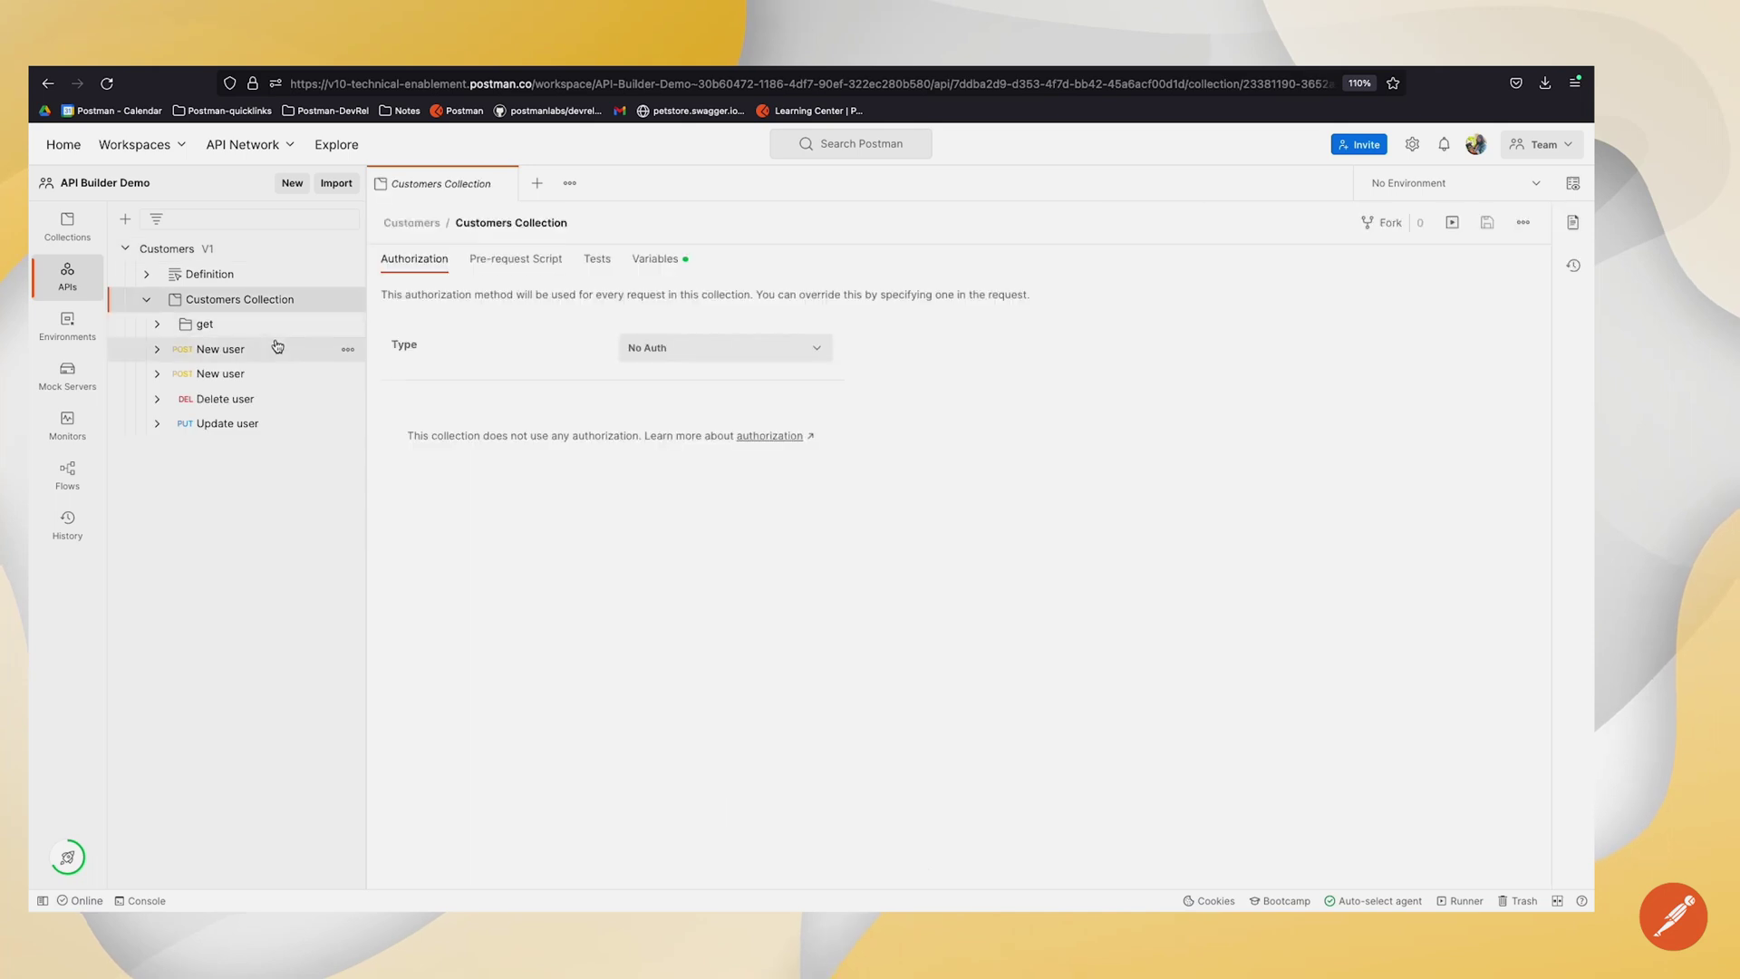
{"action": "left_click", "coordinate": [276, 348]}
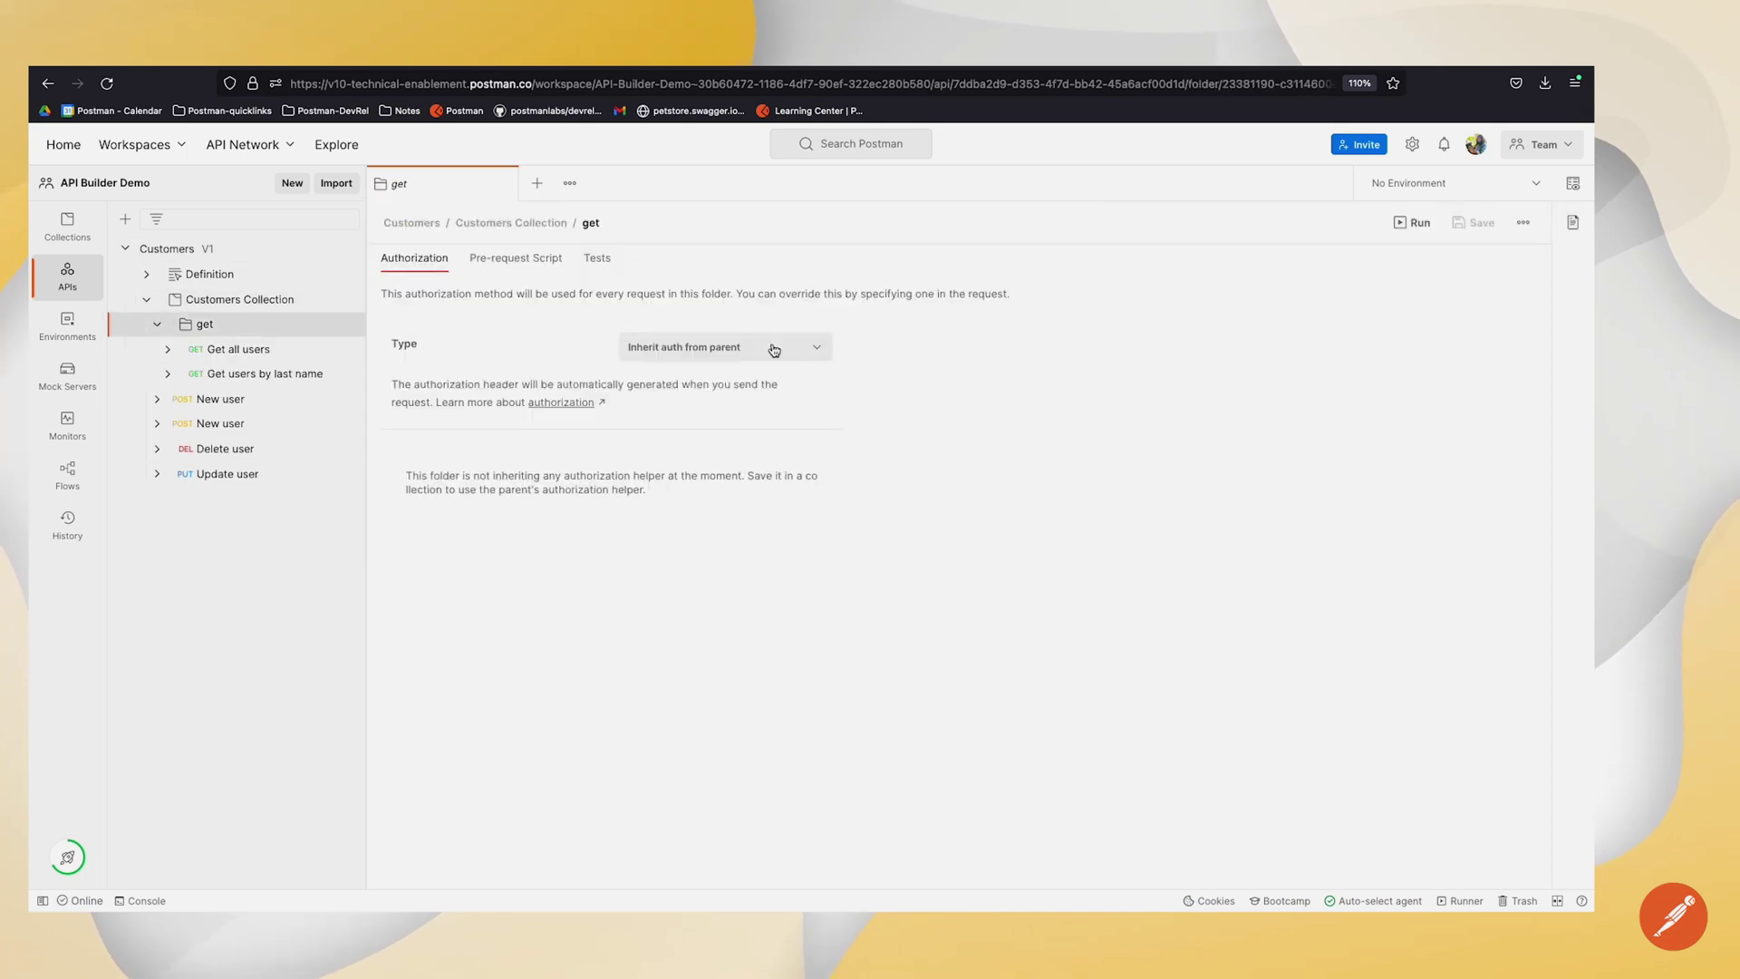
{"action": "left_click", "coordinate": [246, 349]}
{"action": "left_click", "coordinate": [1489, 267]}
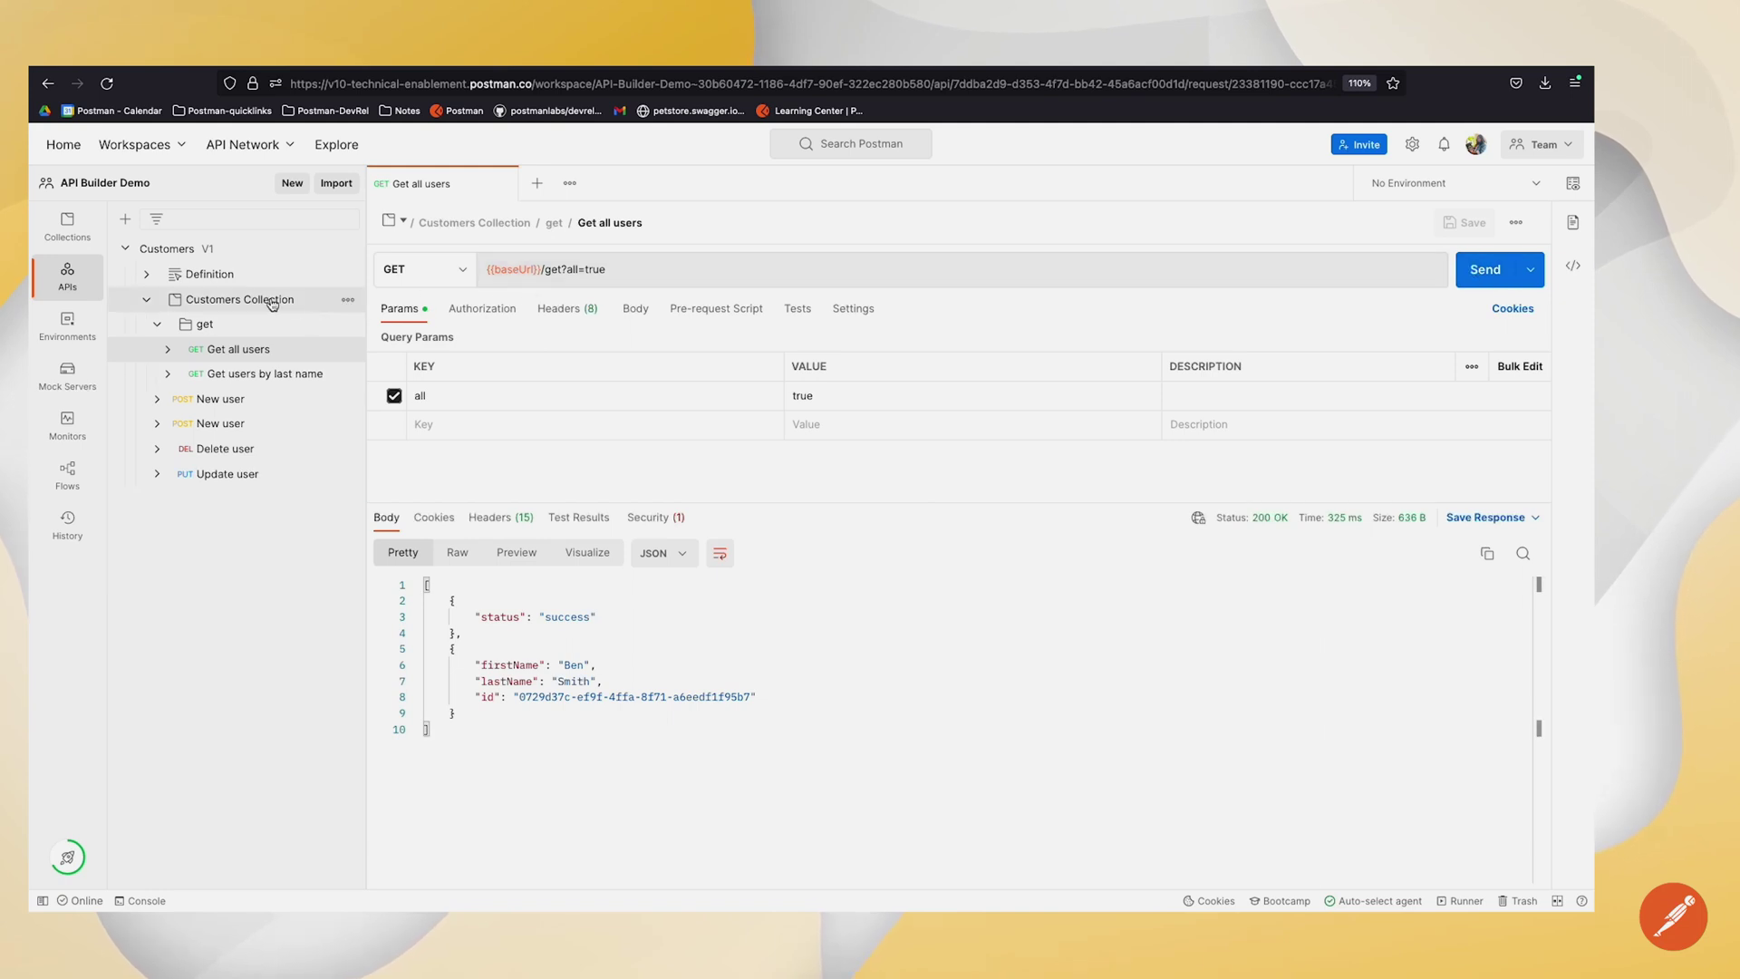
Review the V1 index.yaml paths (/create, /create-user1, /delete, /get) and return to the V1 overview.
{"action": "left_click", "coordinate": [240, 276]}
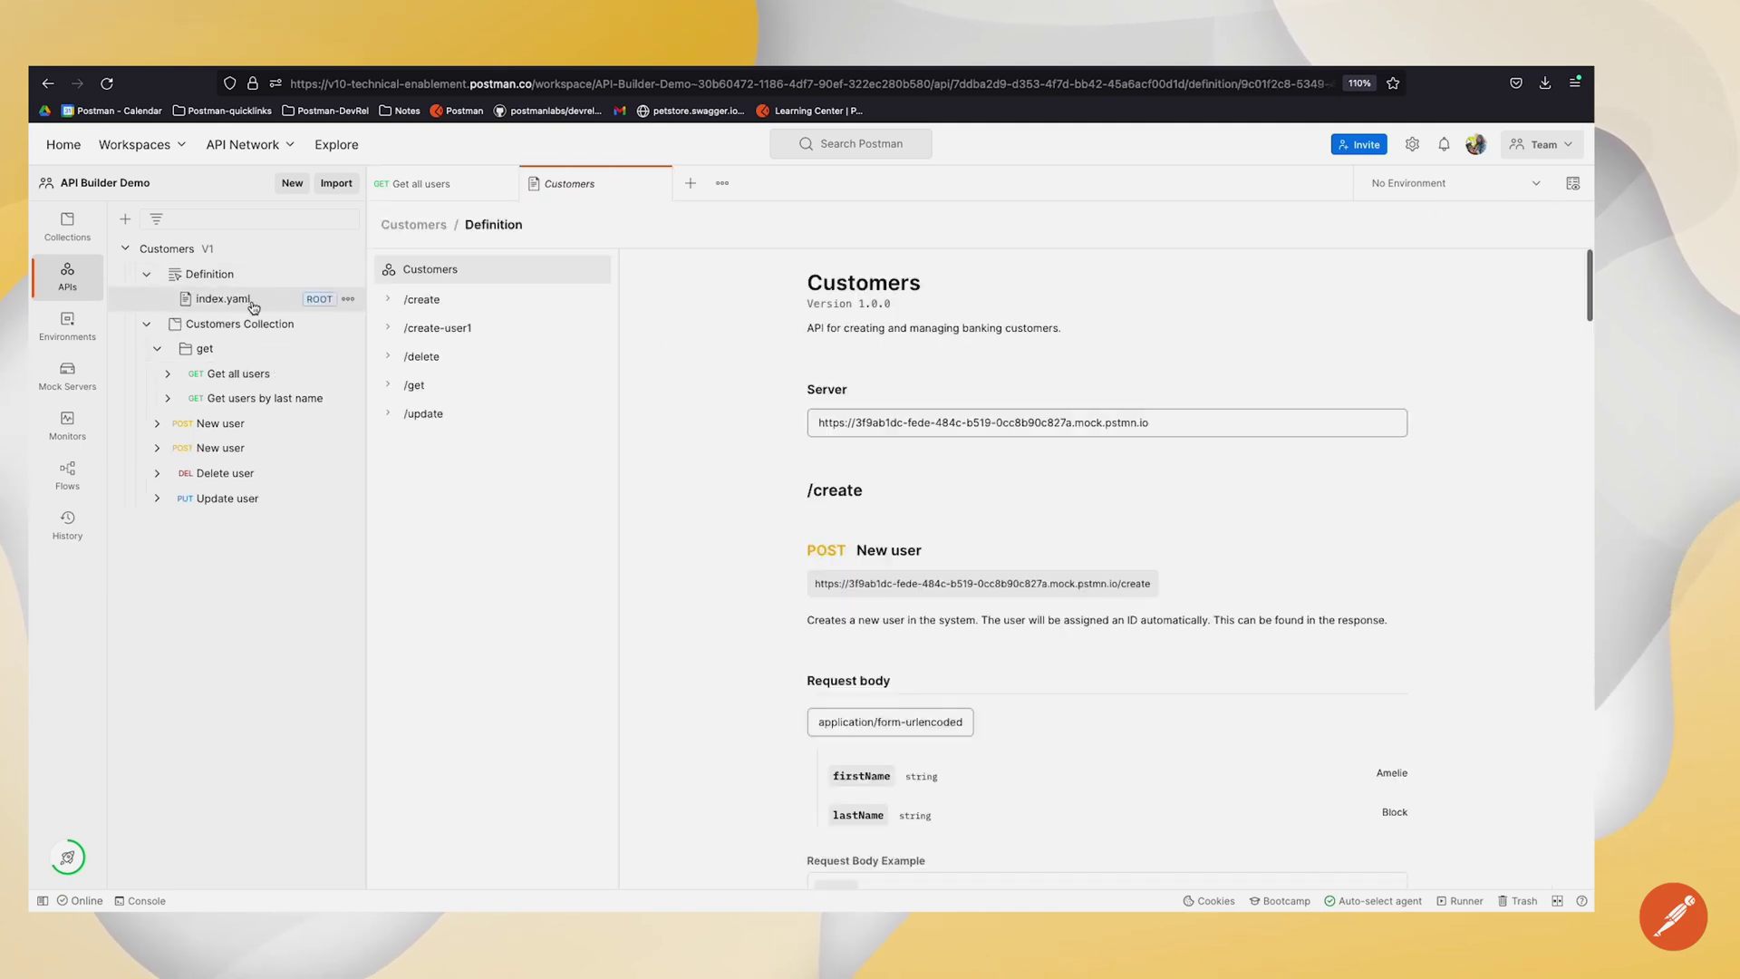
{"action": "left_click", "coordinate": [225, 300]}
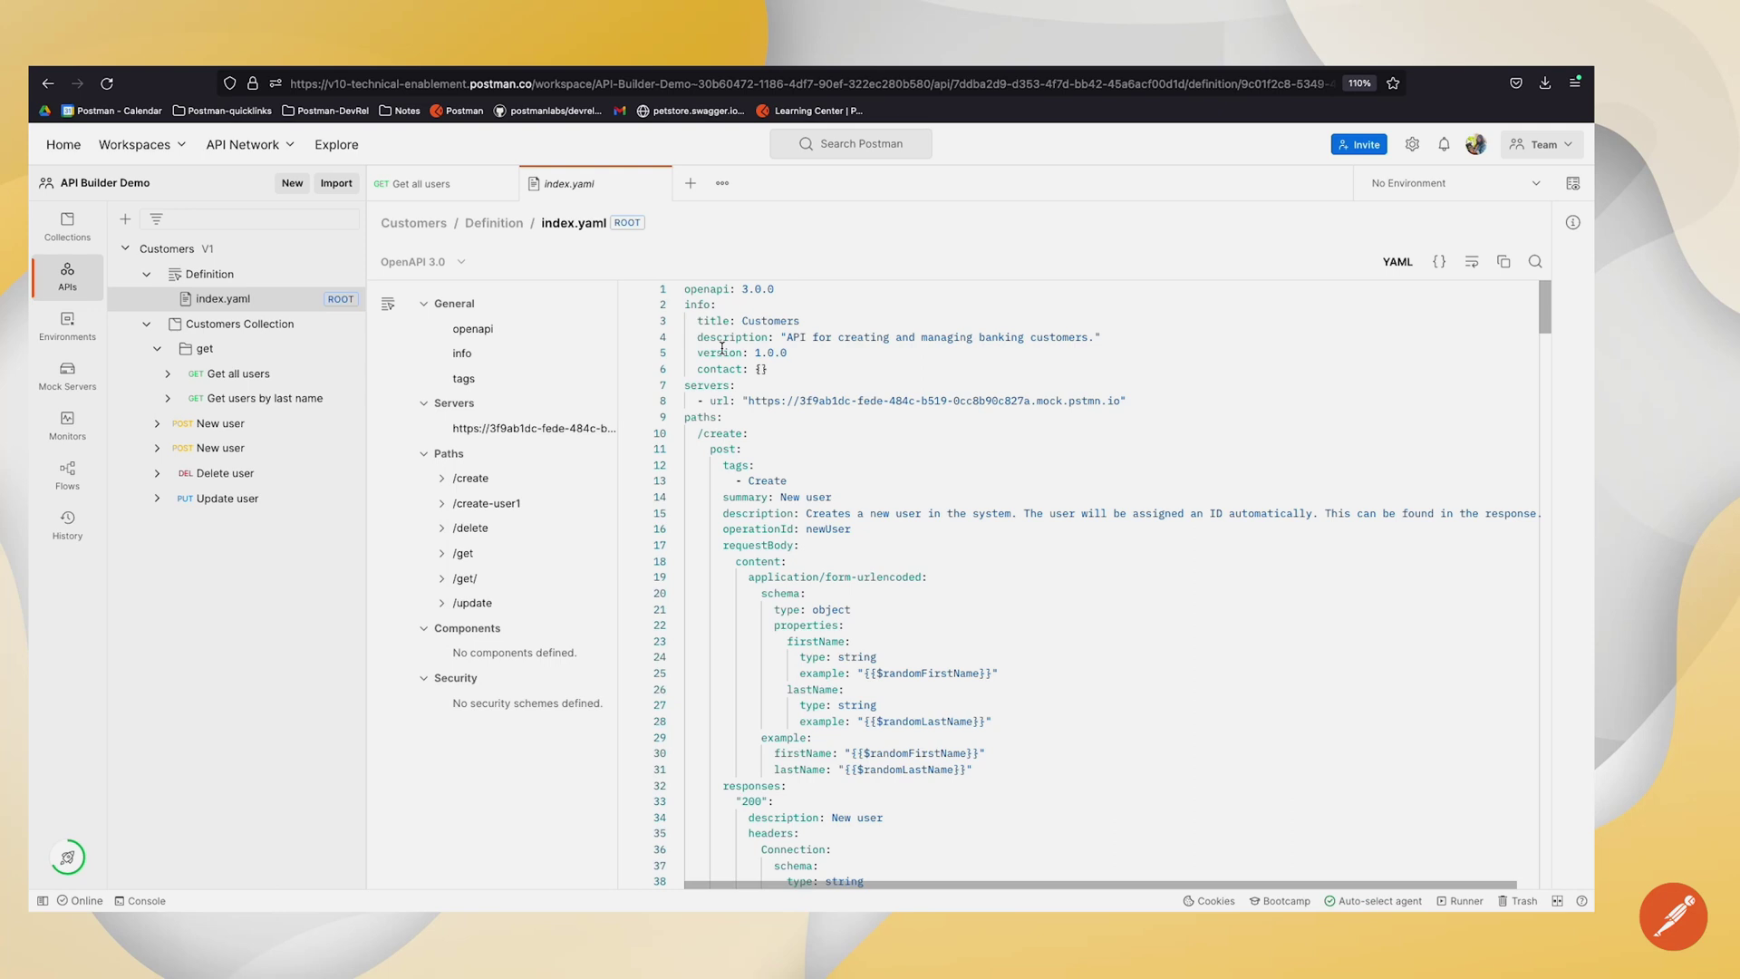
{"action": "scroll", "coordinate": [728, 313], "scroll_direction": "down", "scroll_amount": 3}
{"action": "left_click", "coordinate": [483, 478]}
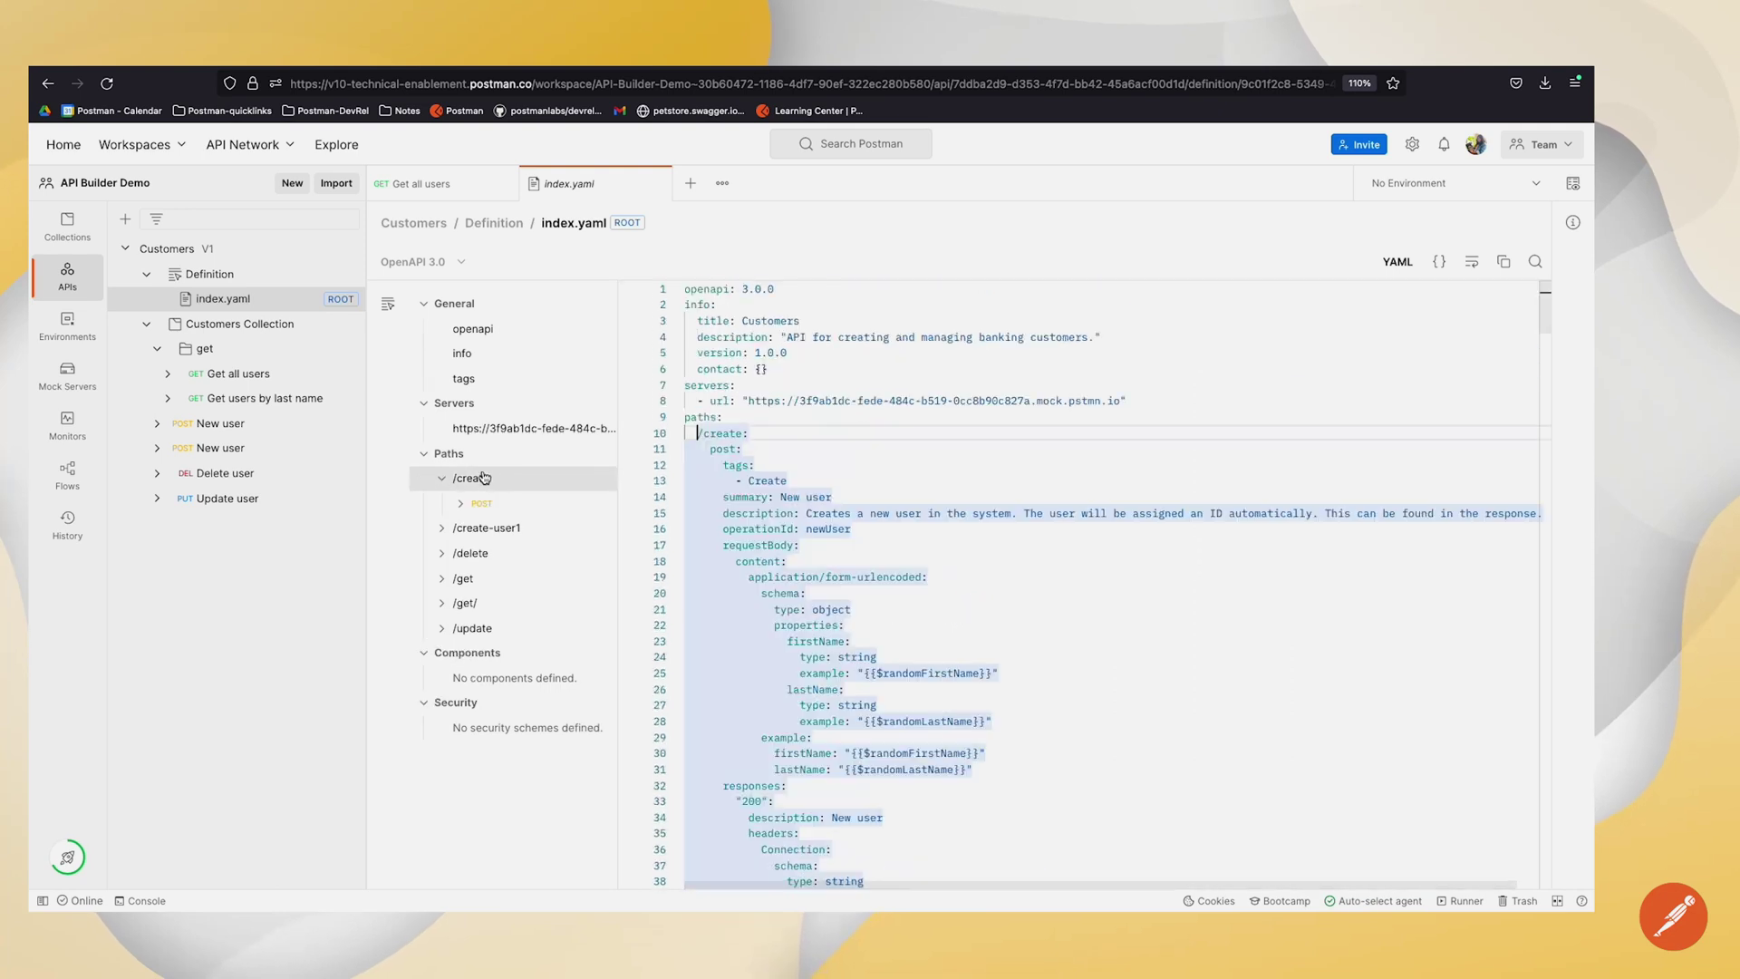
{"action": "left_click", "coordinate": [487, 528]}
{"action": "left_click", "coordinate": [489, 578]}
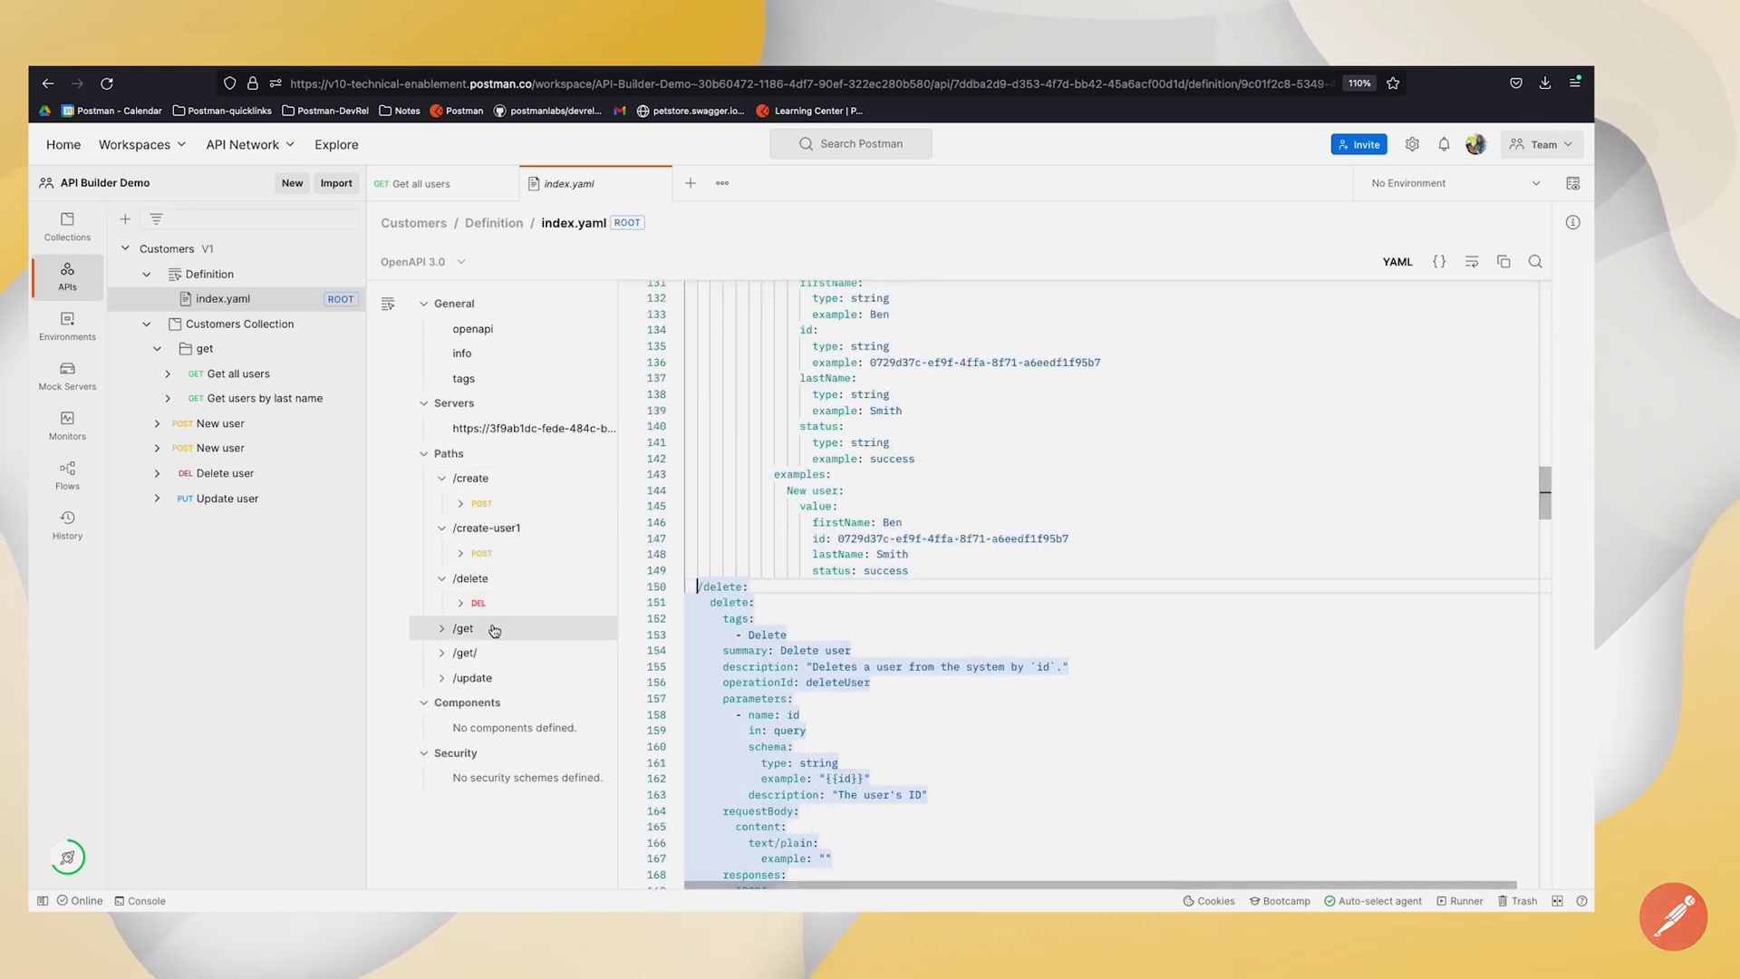
{"action": "left_click", "coordinate": [464, 628]}
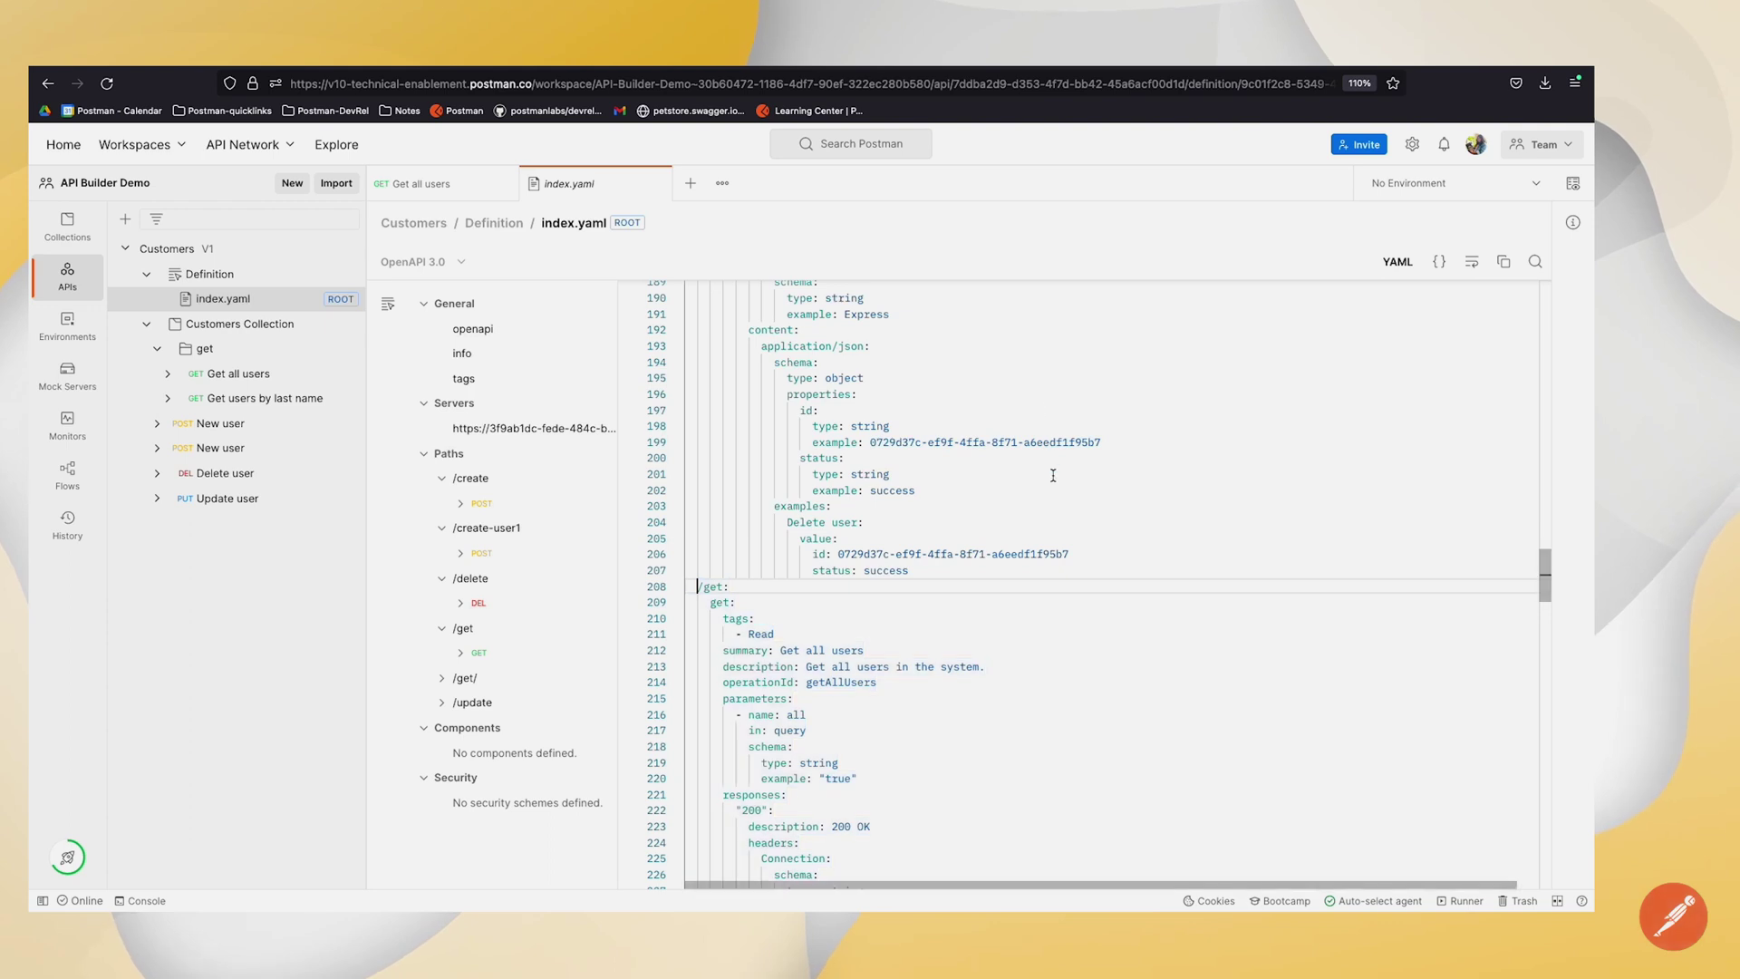
{"action": "mouse_move", "coordinate": [205, 249]}
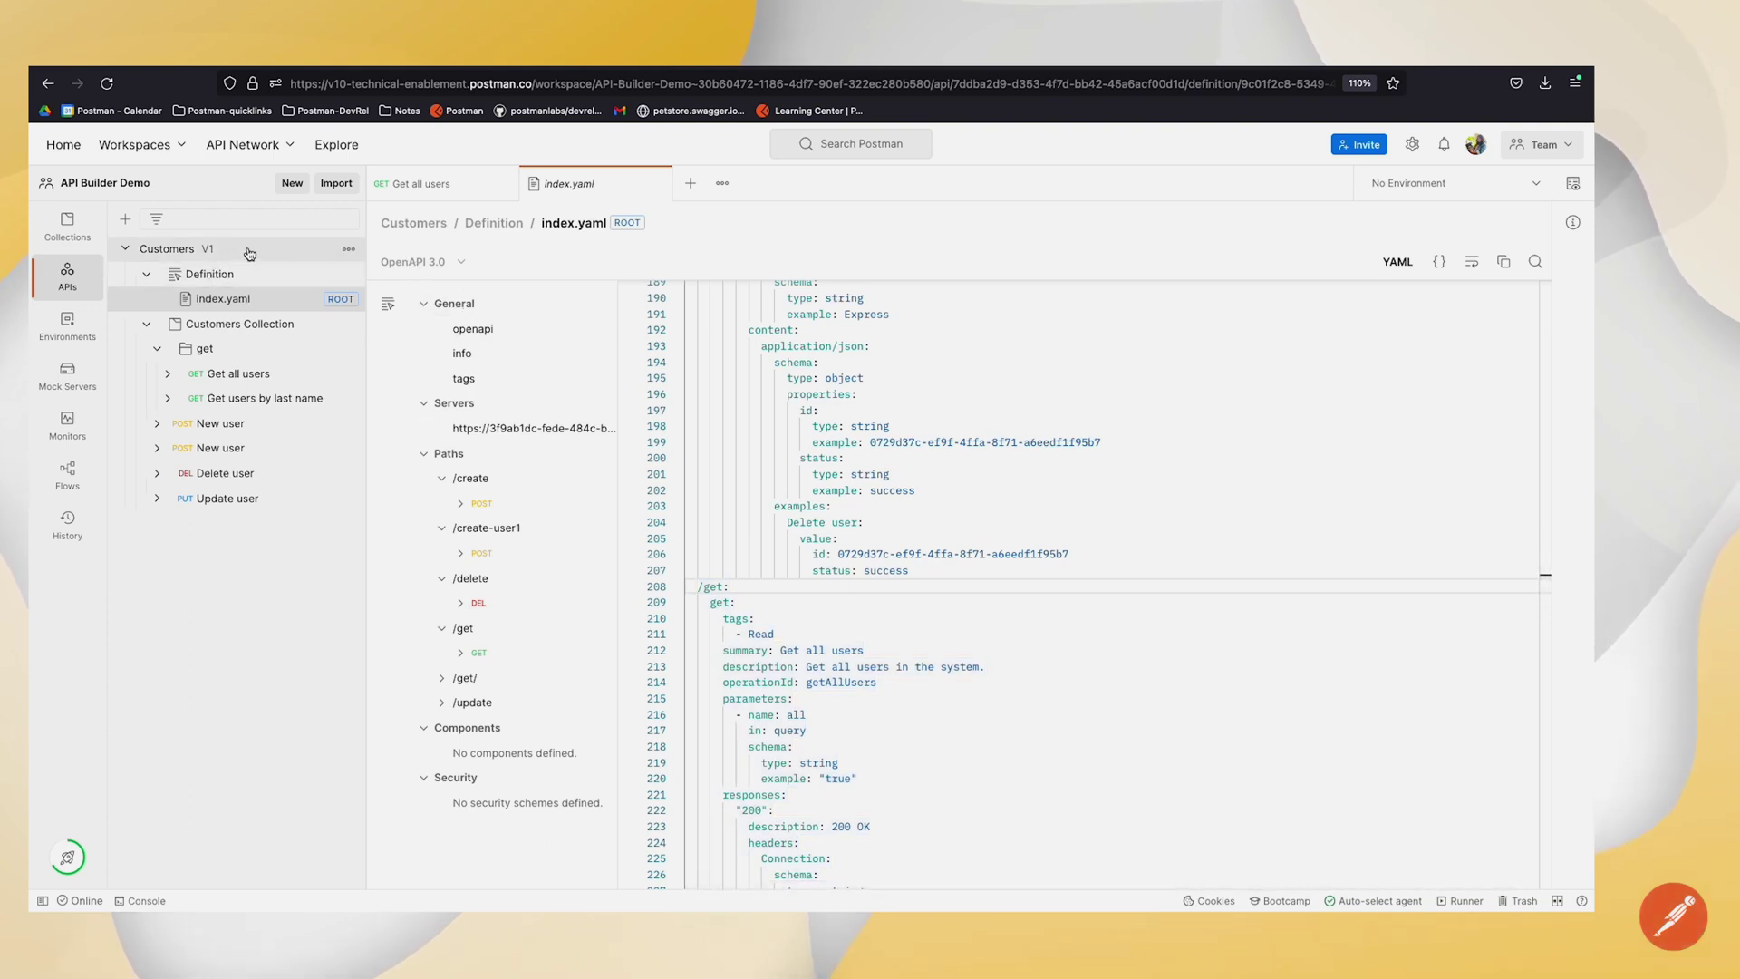
{"action": "left_click", "coordinate": [248, 252]}
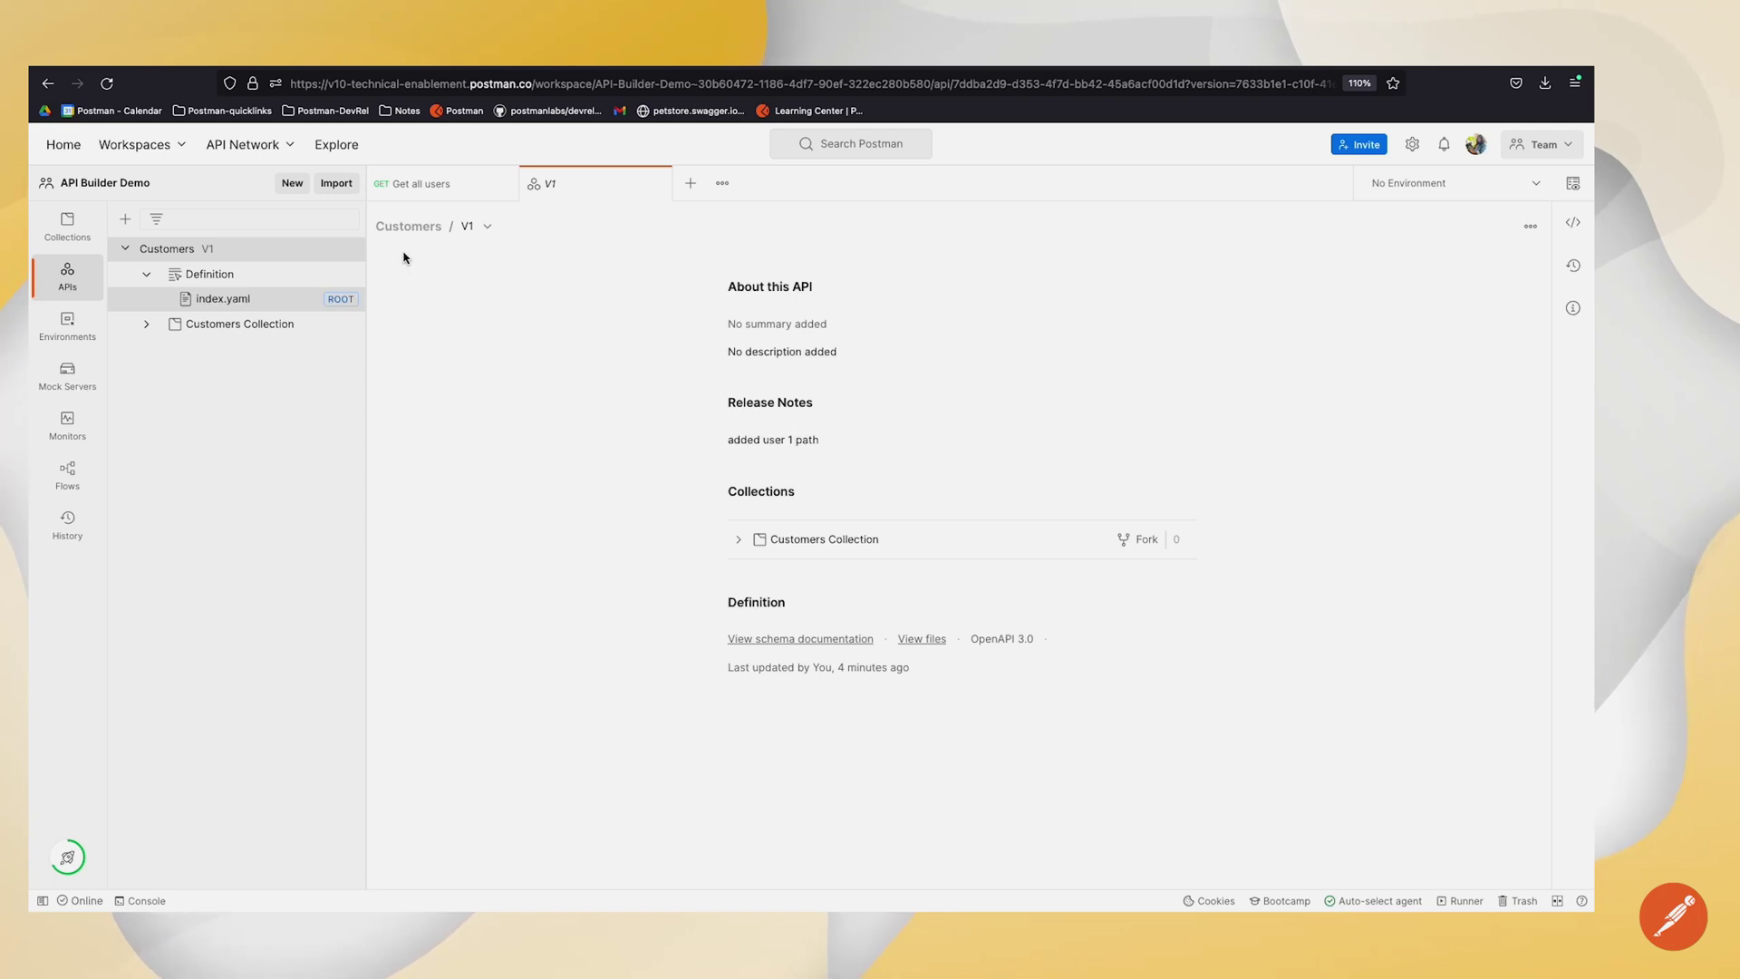
{"action": "mouse_move", "coordinate": [224, 297]}
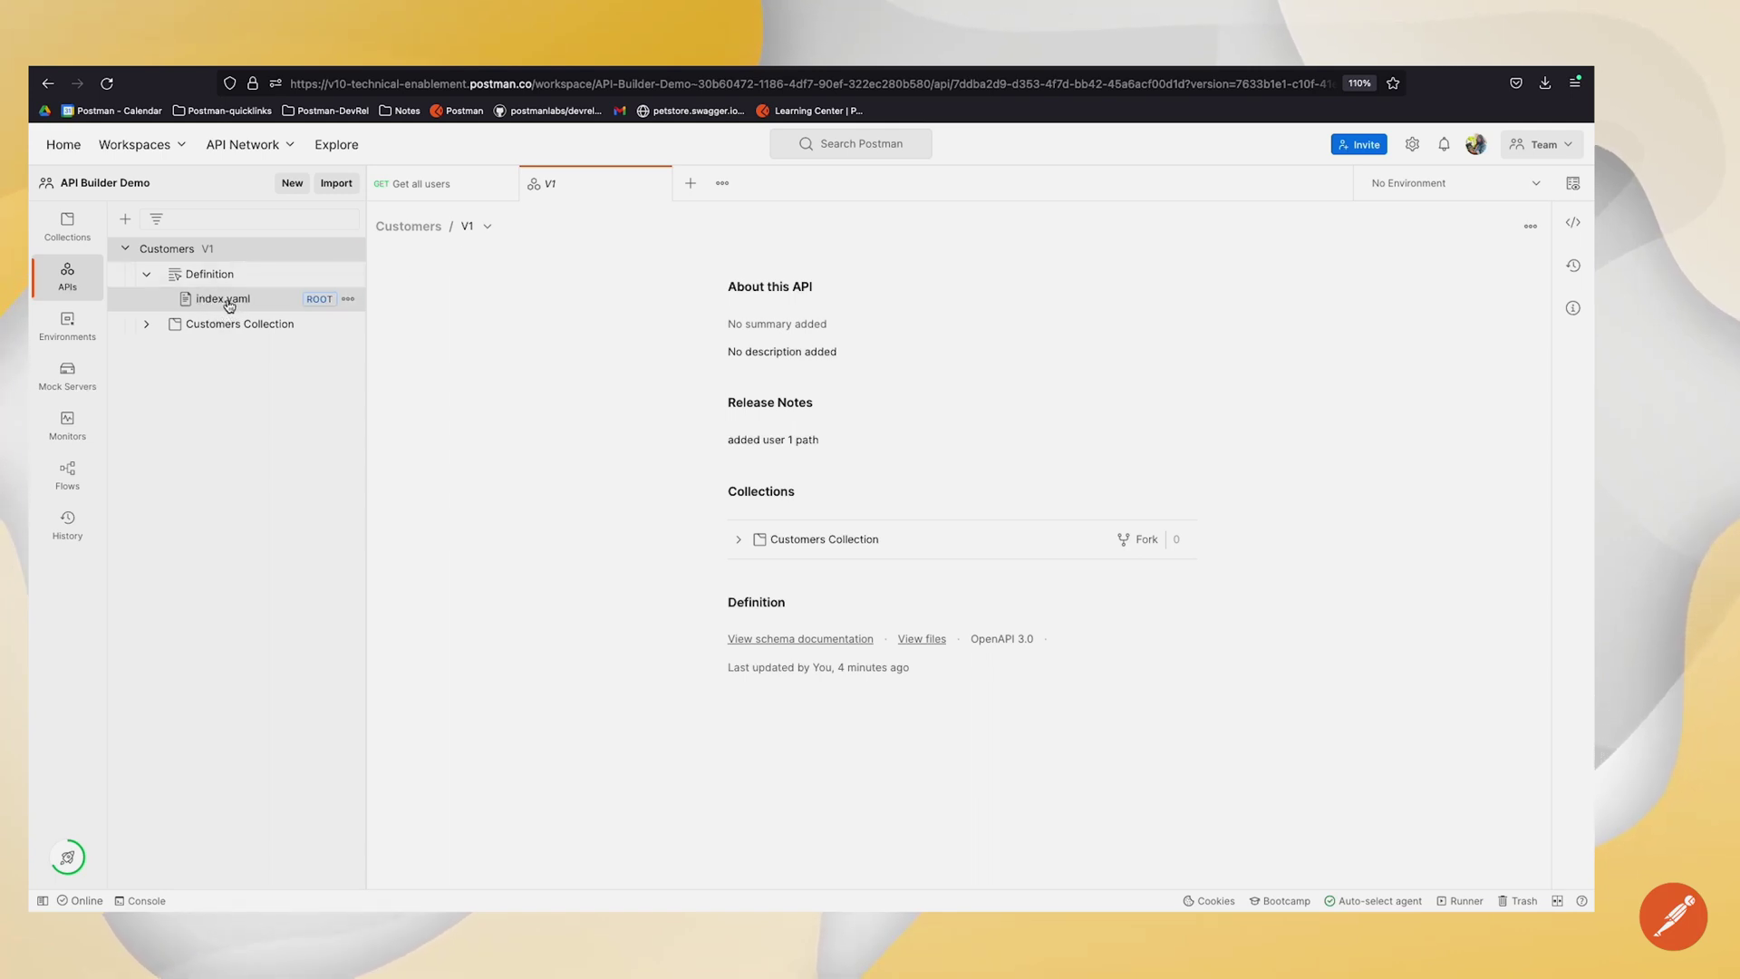
Switch the Customers API to its editable draft and open index.yaml.
{"action": "left_click", "coordinate": [486, 229]}
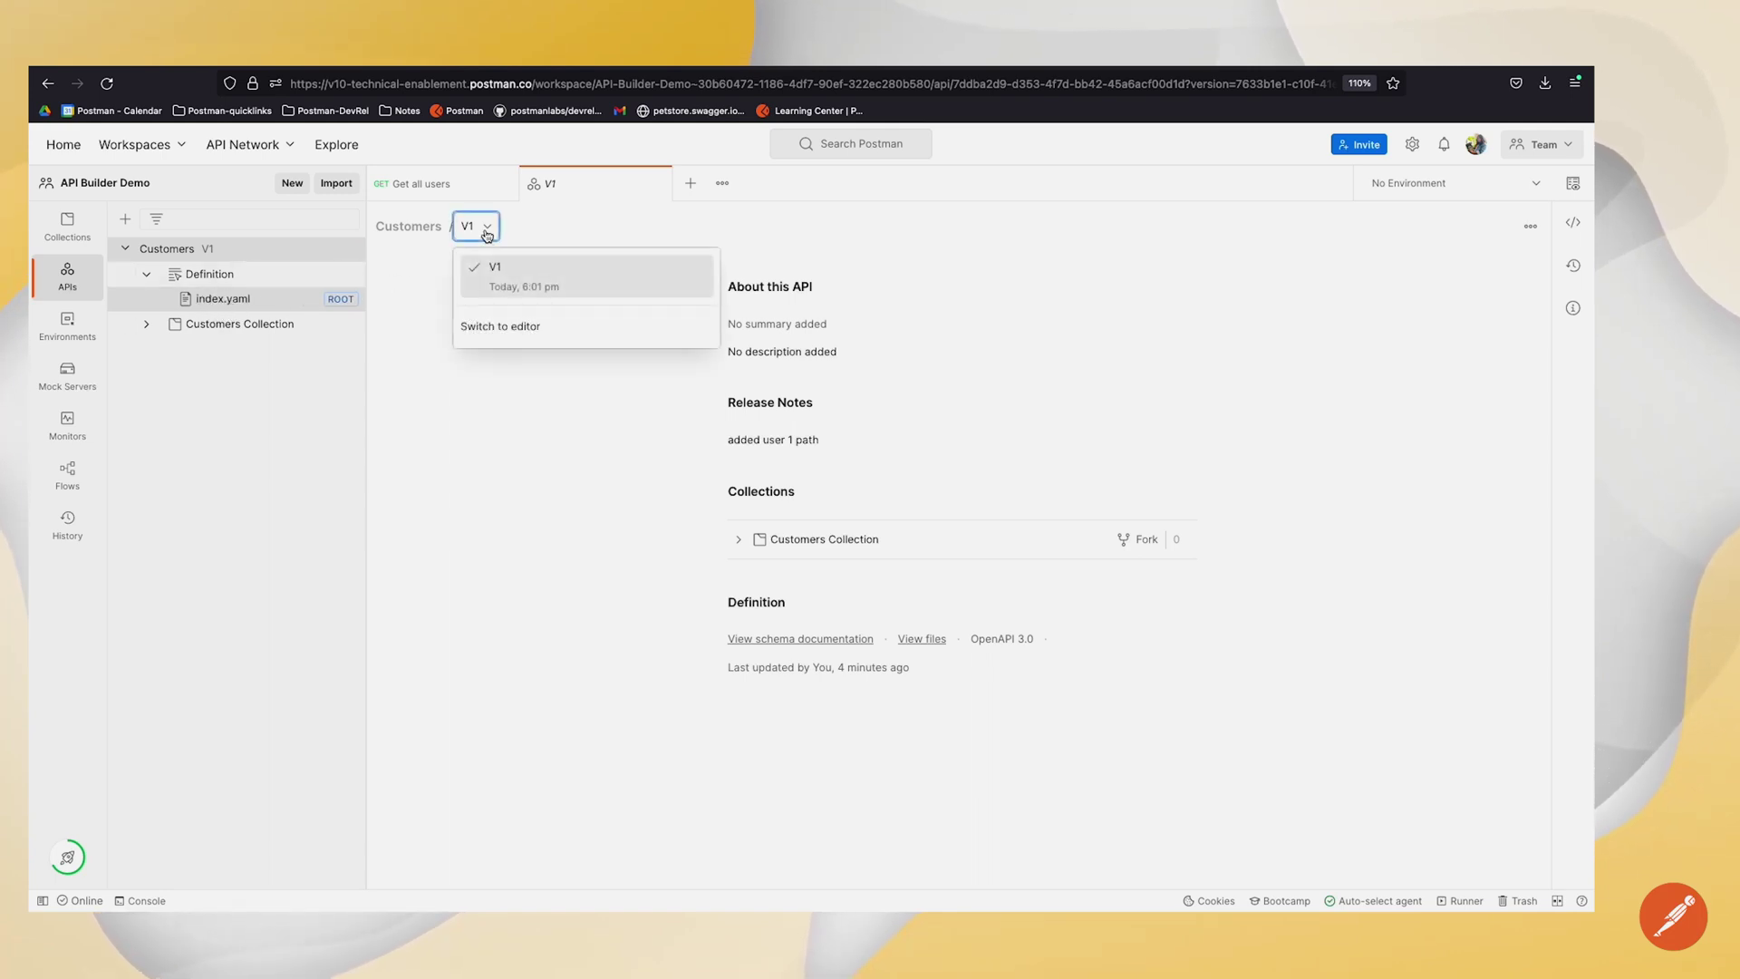
{"action": "left_click", "coordinate": [508, 327]}
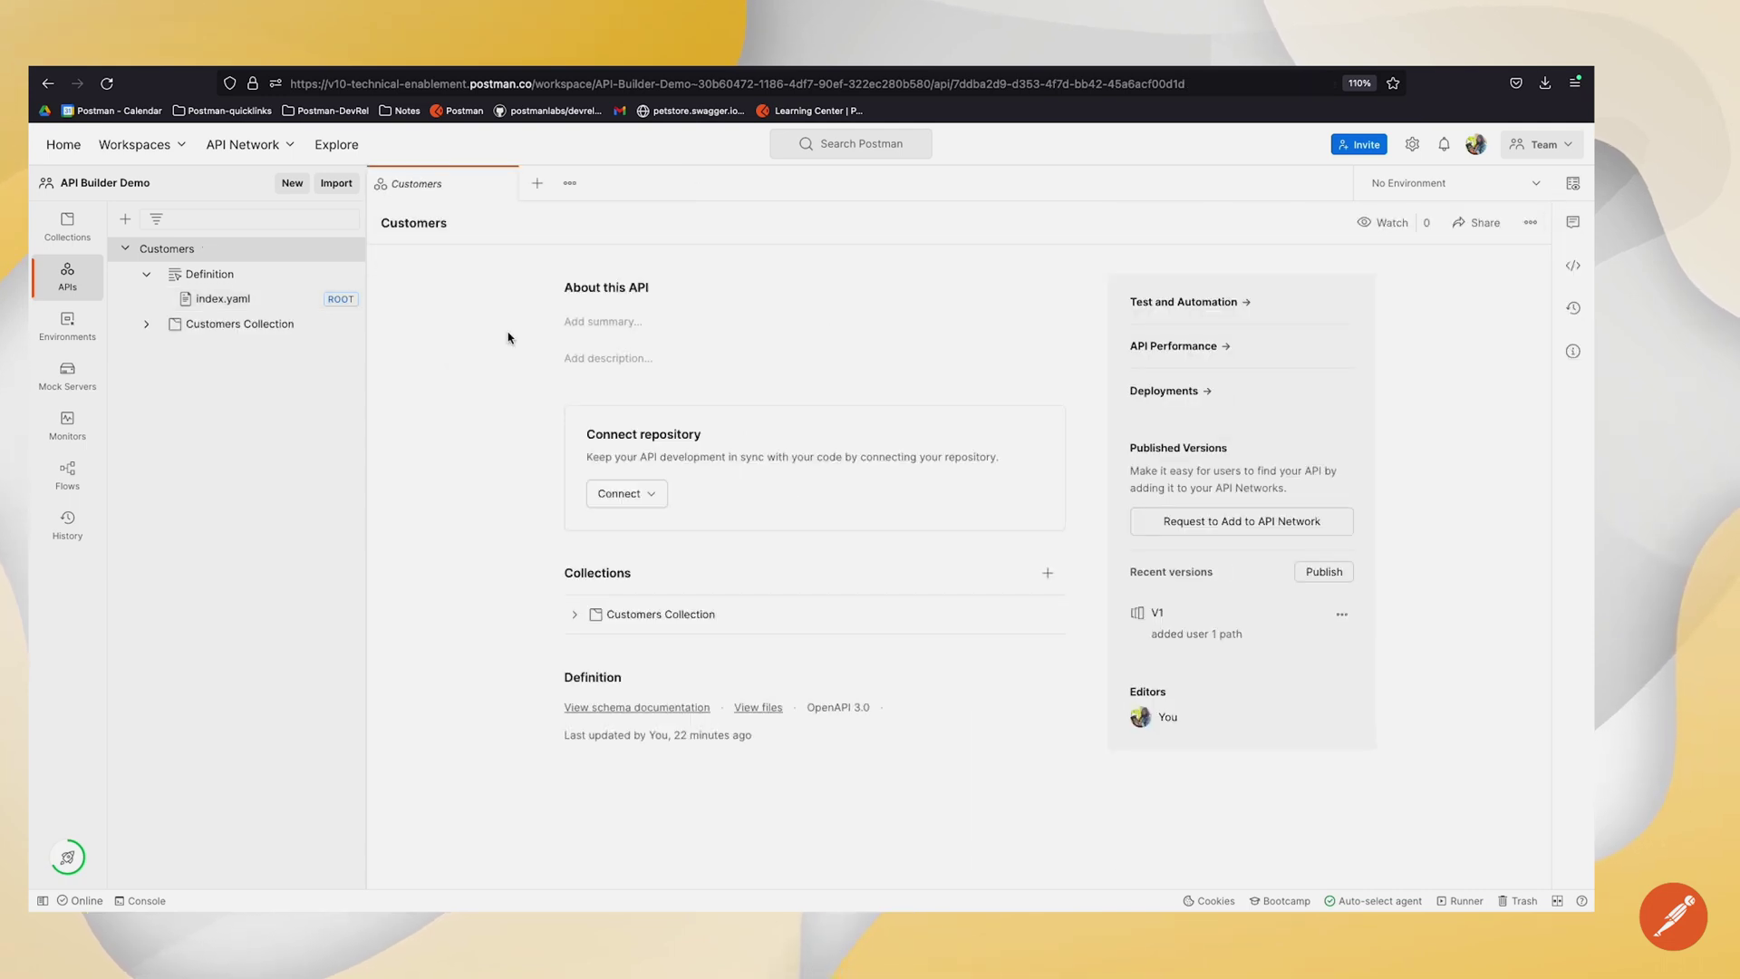
{"action": "left_click", "coordinate": [244, 306]}
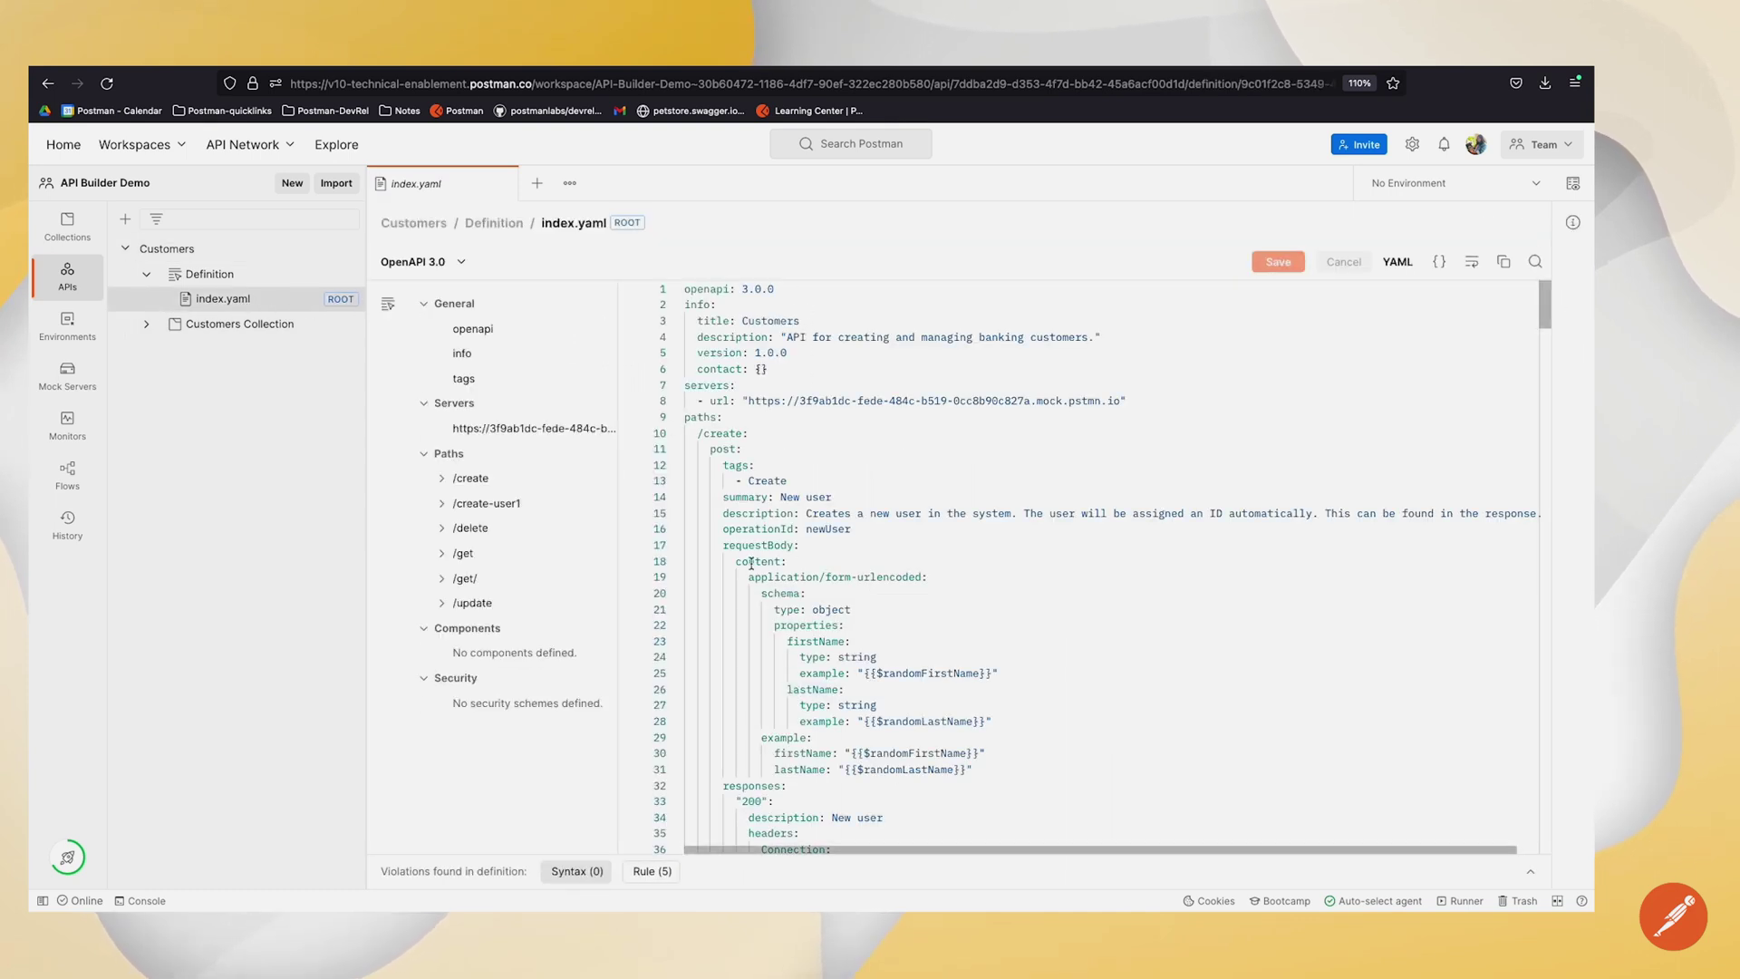
{"action": "scroll", "coordinate": [750, 562], "scroll_direction": "down", "scroll_amount": 5}
{"action": "scroll", "coordinate": [752, 561], "scroll_direction": "down", "scroll_amount": 5}
{"action": "scroll", "coordinate": [752, 562], "scroll_direction": "down", "scroll_amount": 4}
{"action": "scroll", "coordinate": [751, 560], "scroll_direction": "down", "scroll_amount": 4}
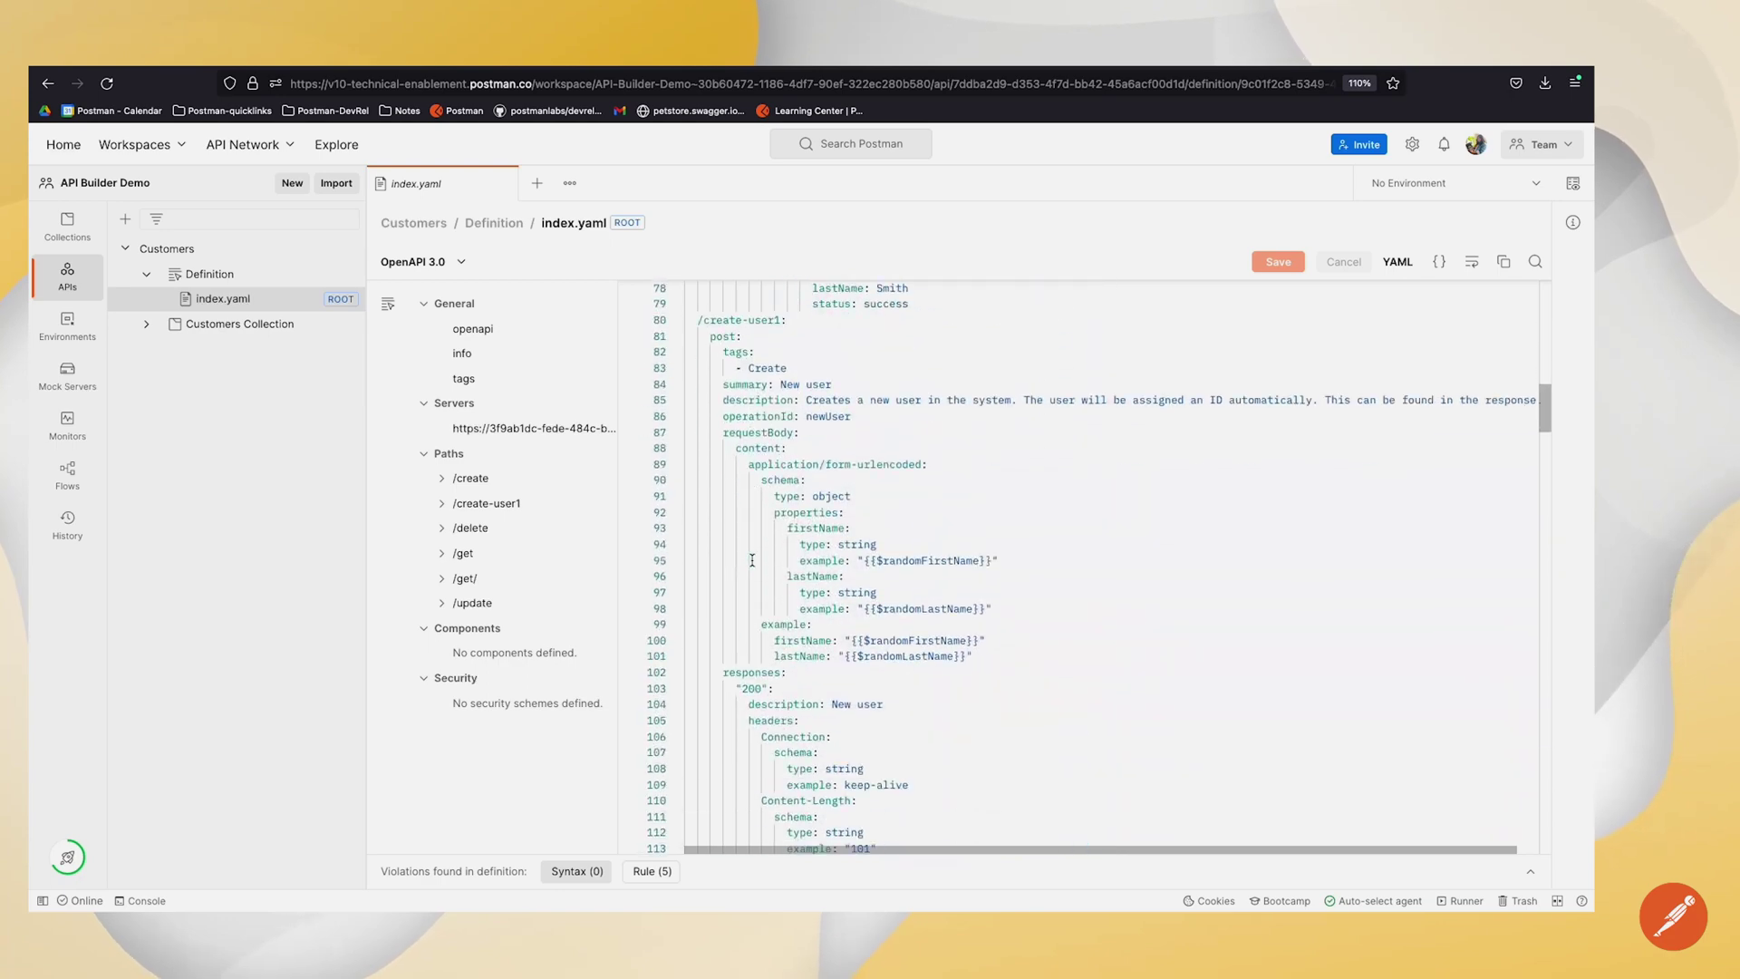
{"action": "scroll", "coordinate": [750, 561], "scroll_direction": "down", "scroll_amount": 3}
Paste a copy of the /get/ block above /update, rename it /get/user1, and save.
{"action": "left_click", "coordinate": [466, 578]}
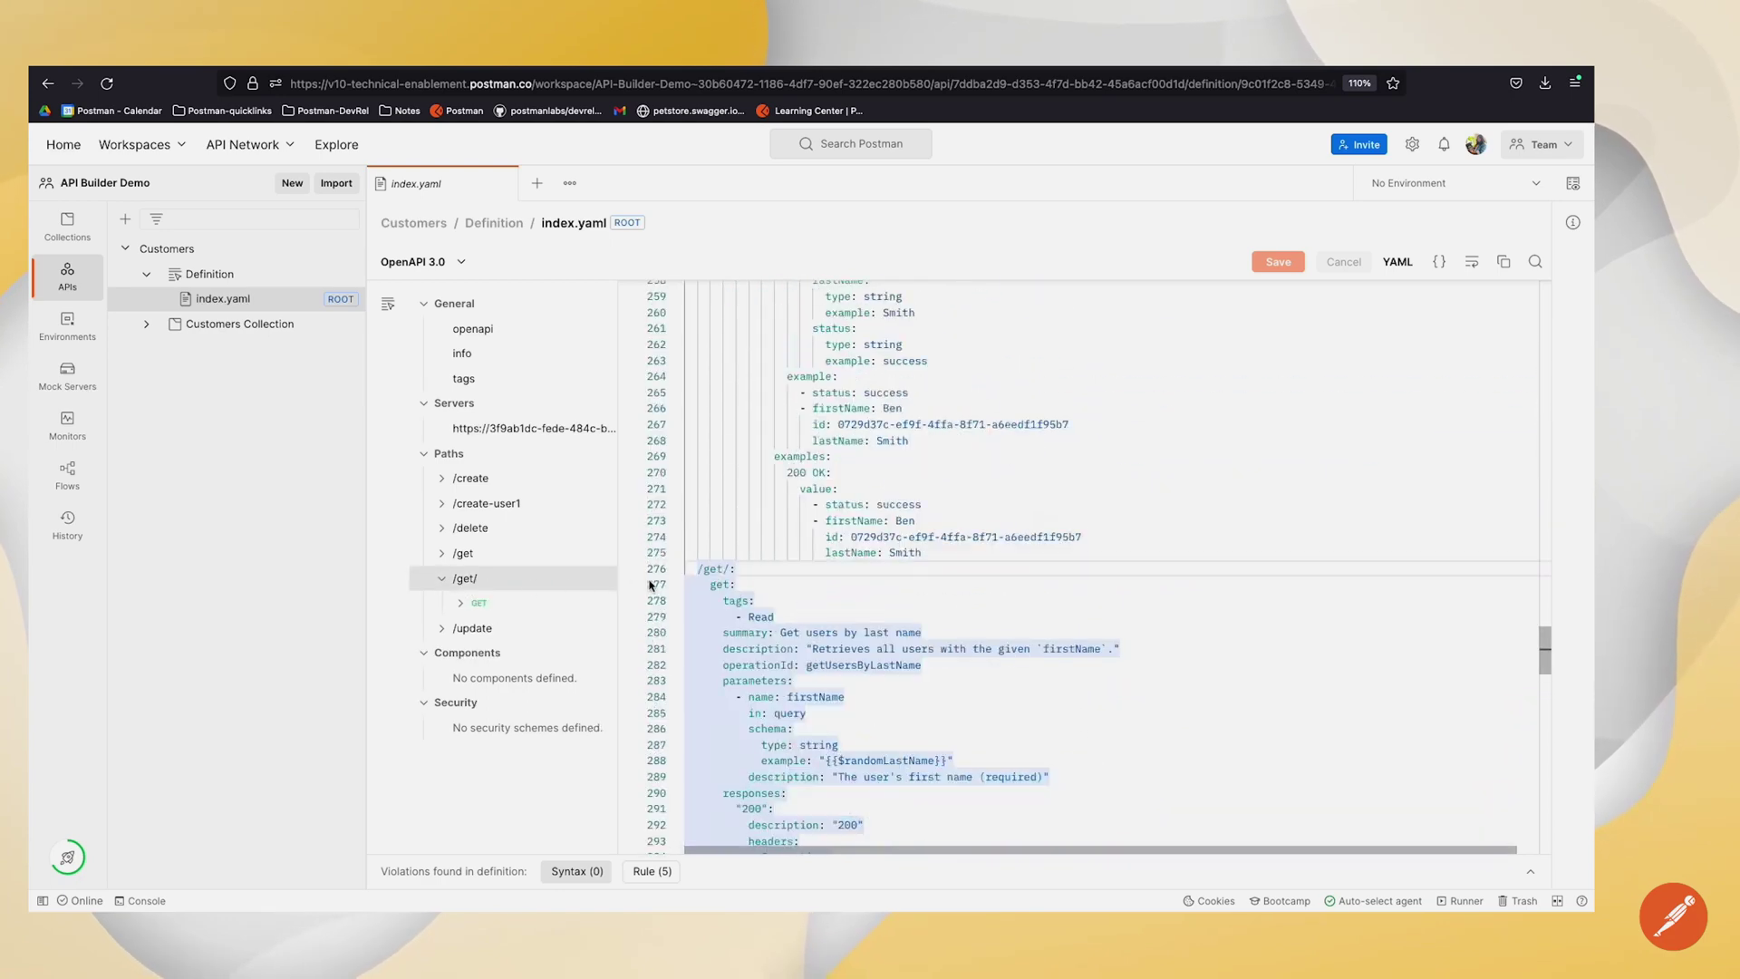
{"action": "scroll", "coordinate": [743, 577], "scroll_direction": "down", "scroll_amount": 5}
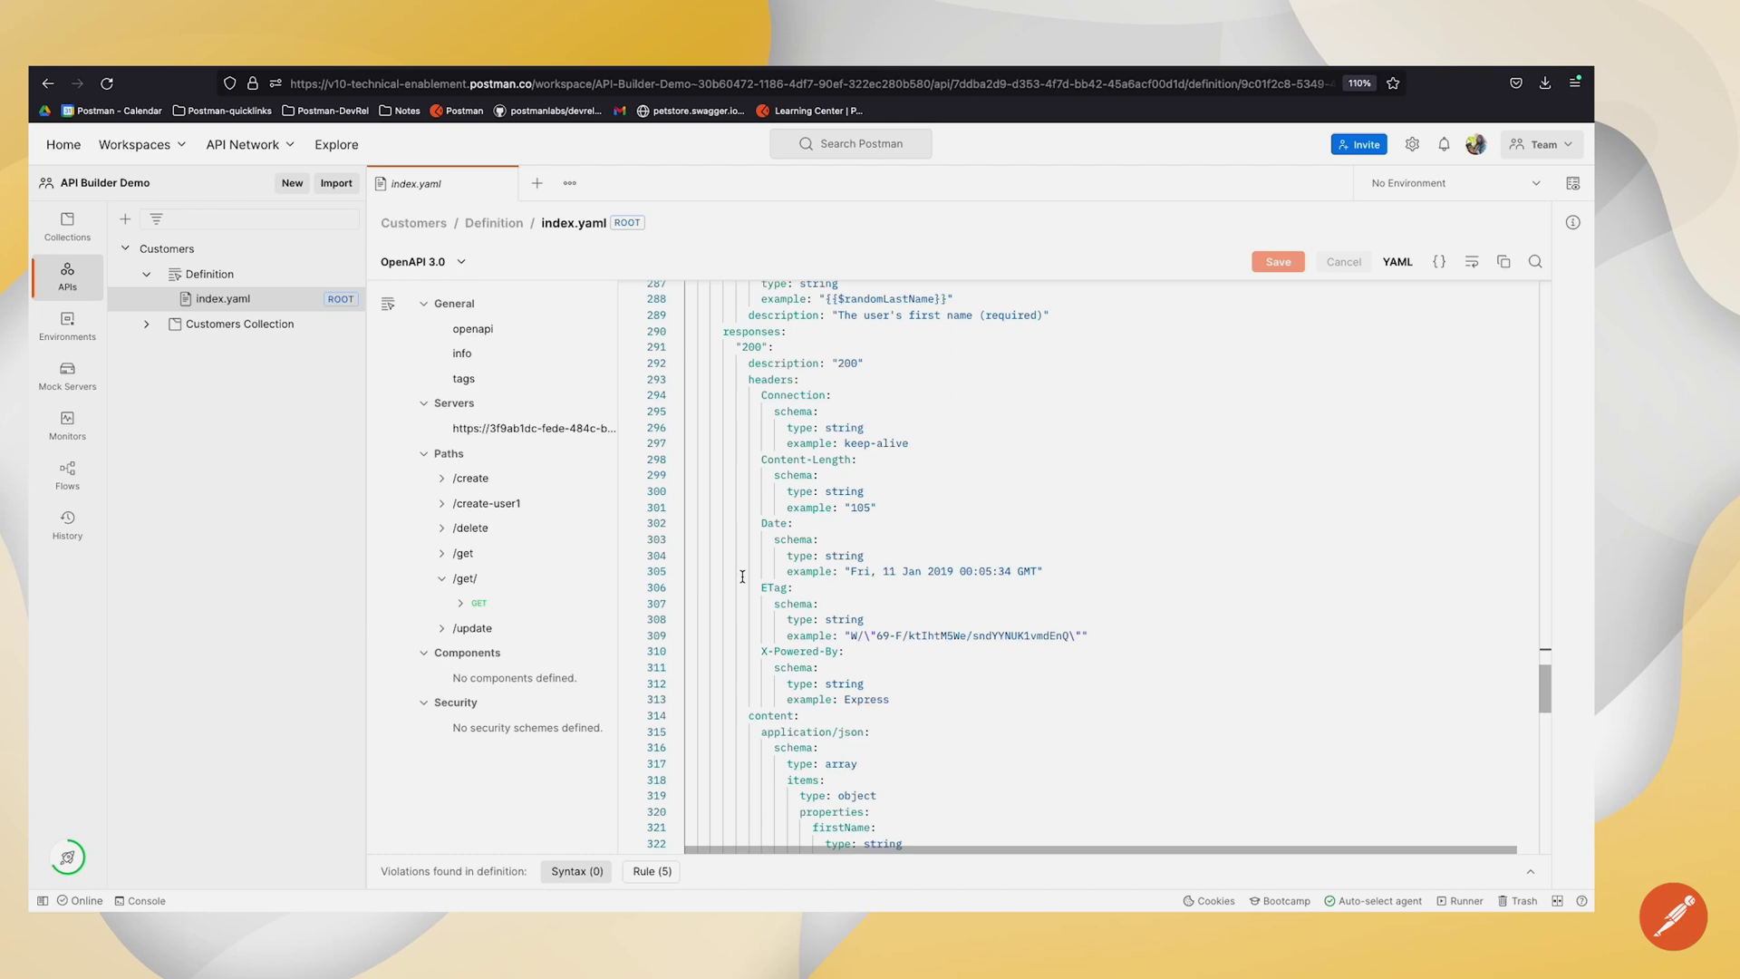
{"action": "scroll", "coordinate": [743, 577], "scroll_direction": "down", "scroll_amount": 2}
{"action": "scroll", "coordinate": [742, 577], "scroll_direction": "down", "scroll_amount": 2}
{"action": "scroll", "coordinate": [743, 577], "scroll_direction": "down", "scroll_amount": 1}
{"action": "scroll", "coordinate": [1041, 609], "scroll_direction": "down", "scroll_amount": 2}
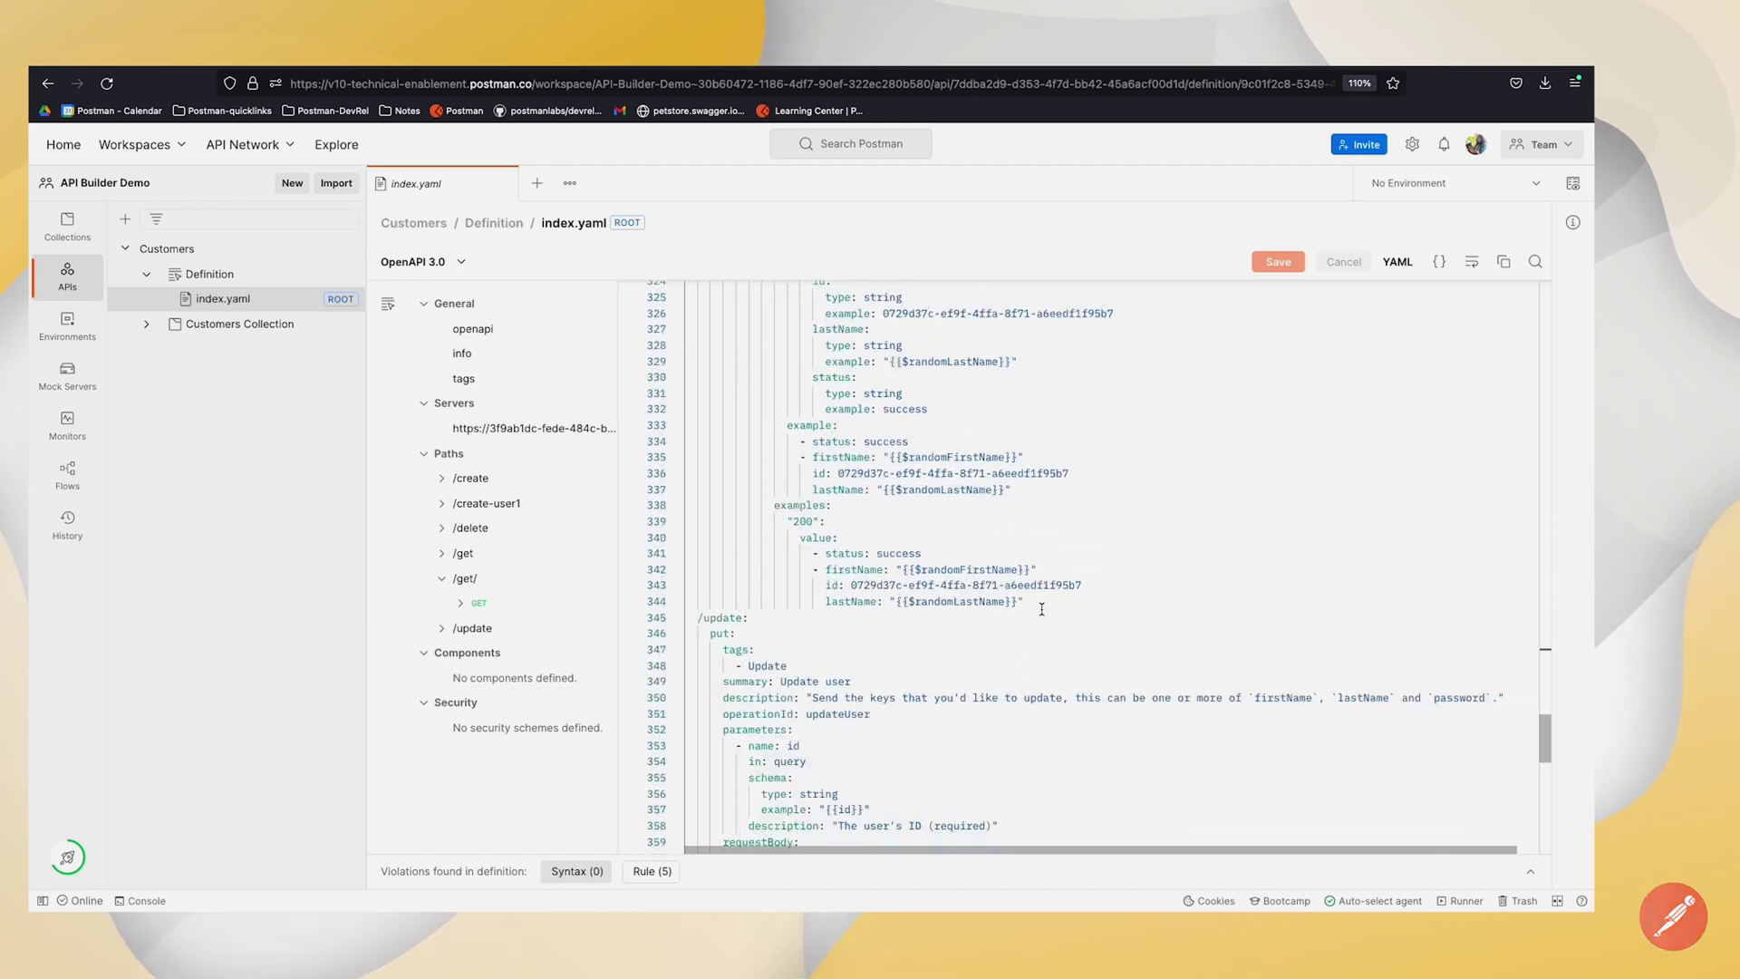
{"action": "left_click", "coordinate": [1031, 602]}
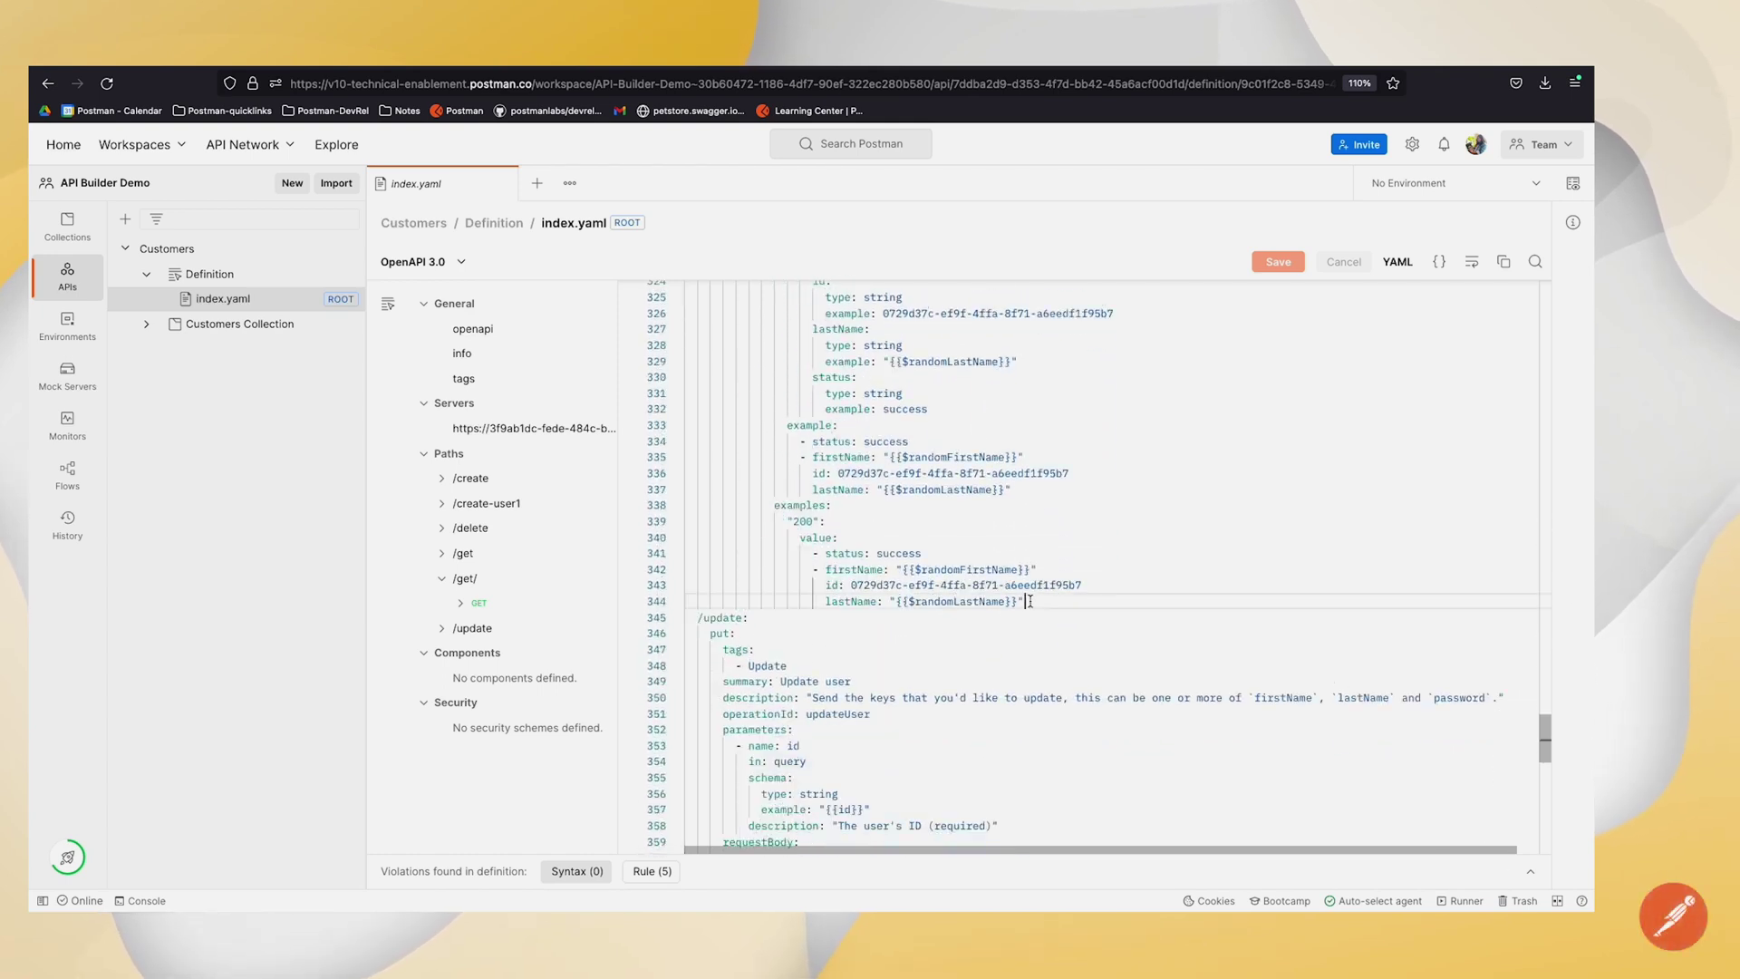
{"action": "key", "text": "Return"}
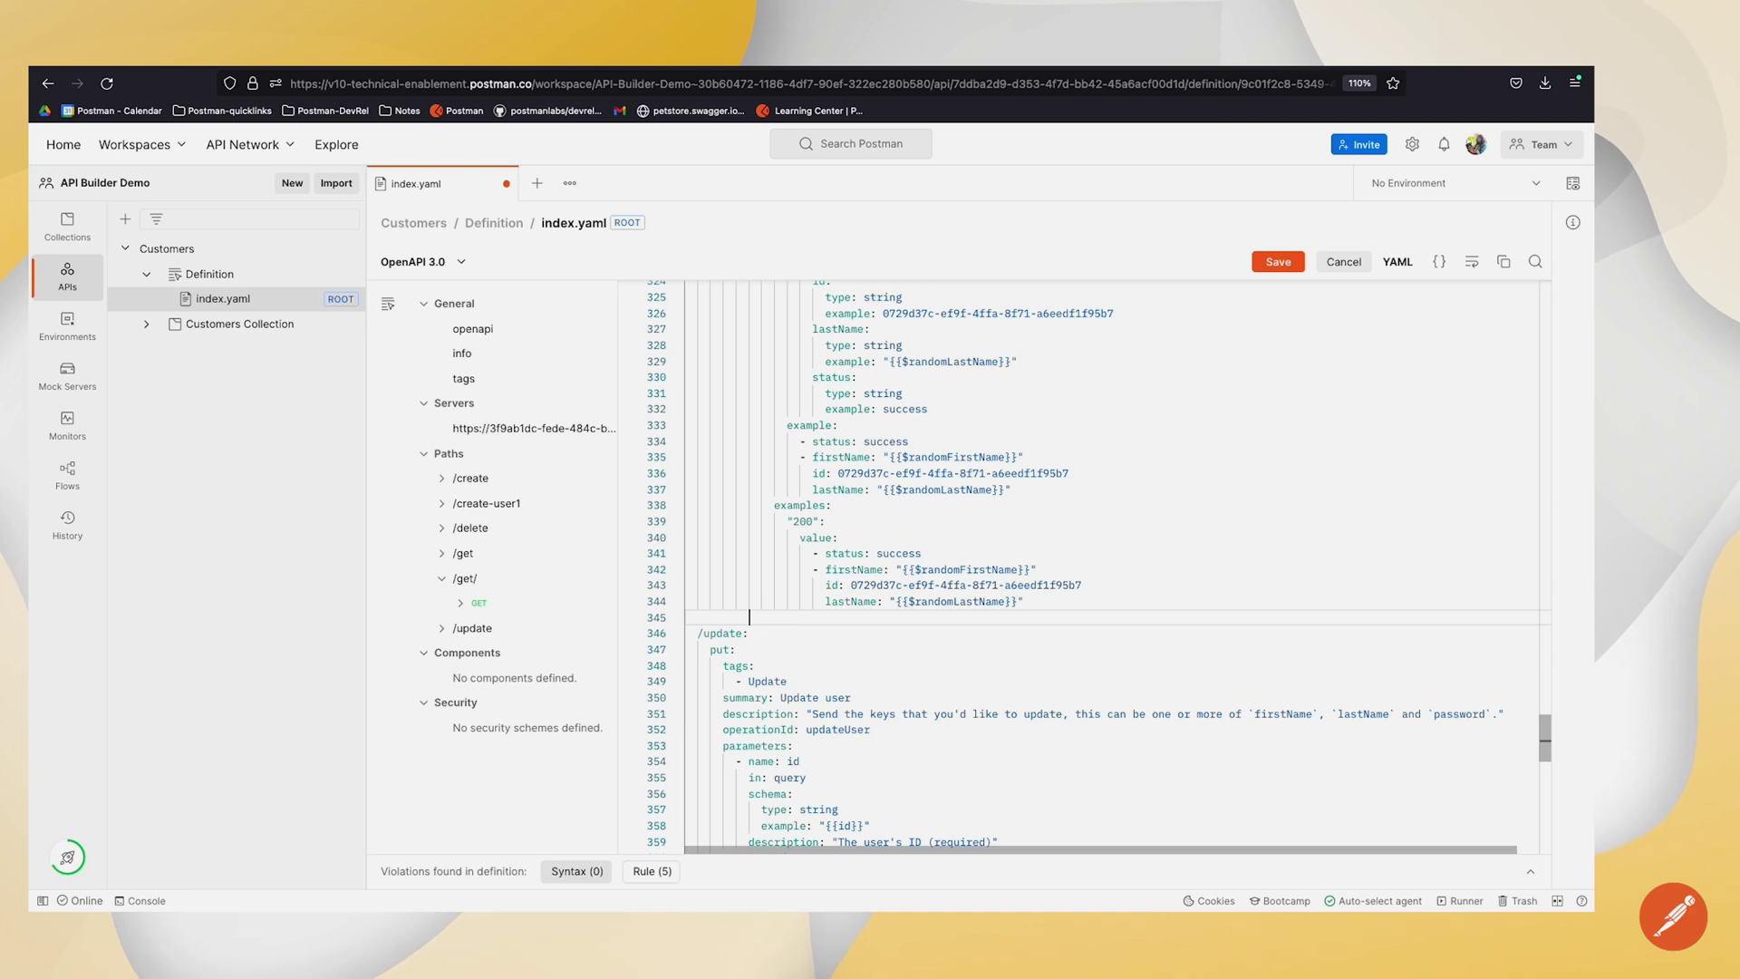
{"action": "type", "text": "x"}
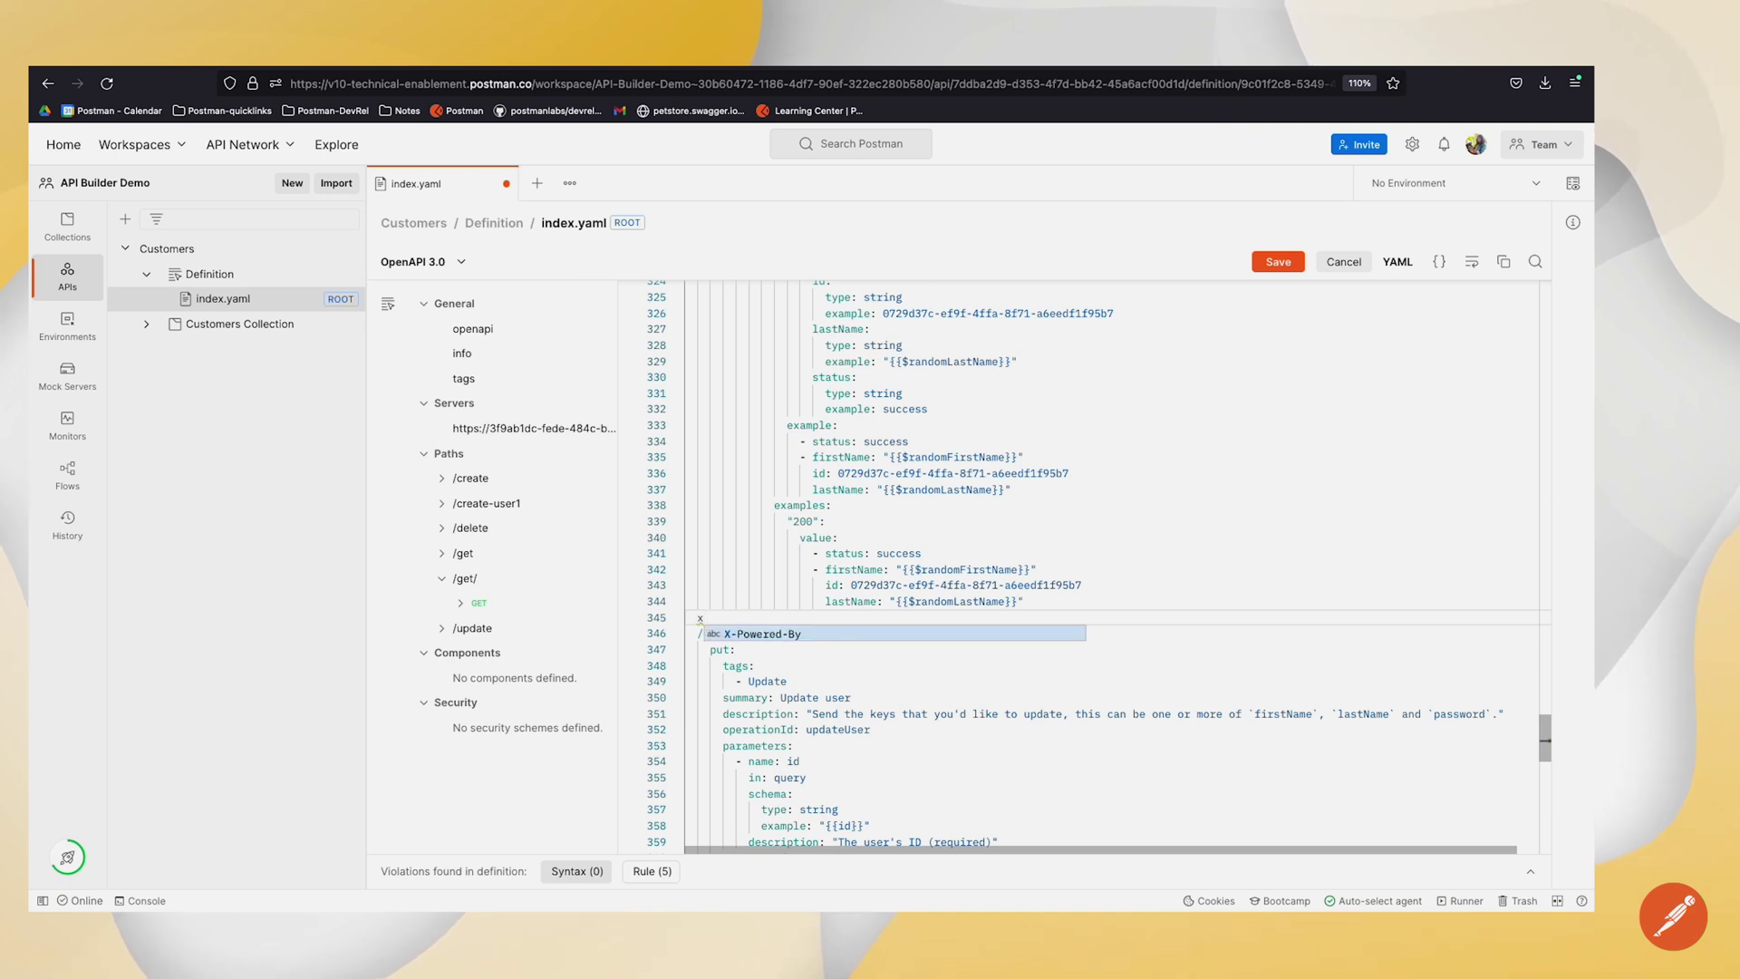
{"action": "key", "text": "BackSpace"}
{"action": "key", "text": "ctrl+v"}
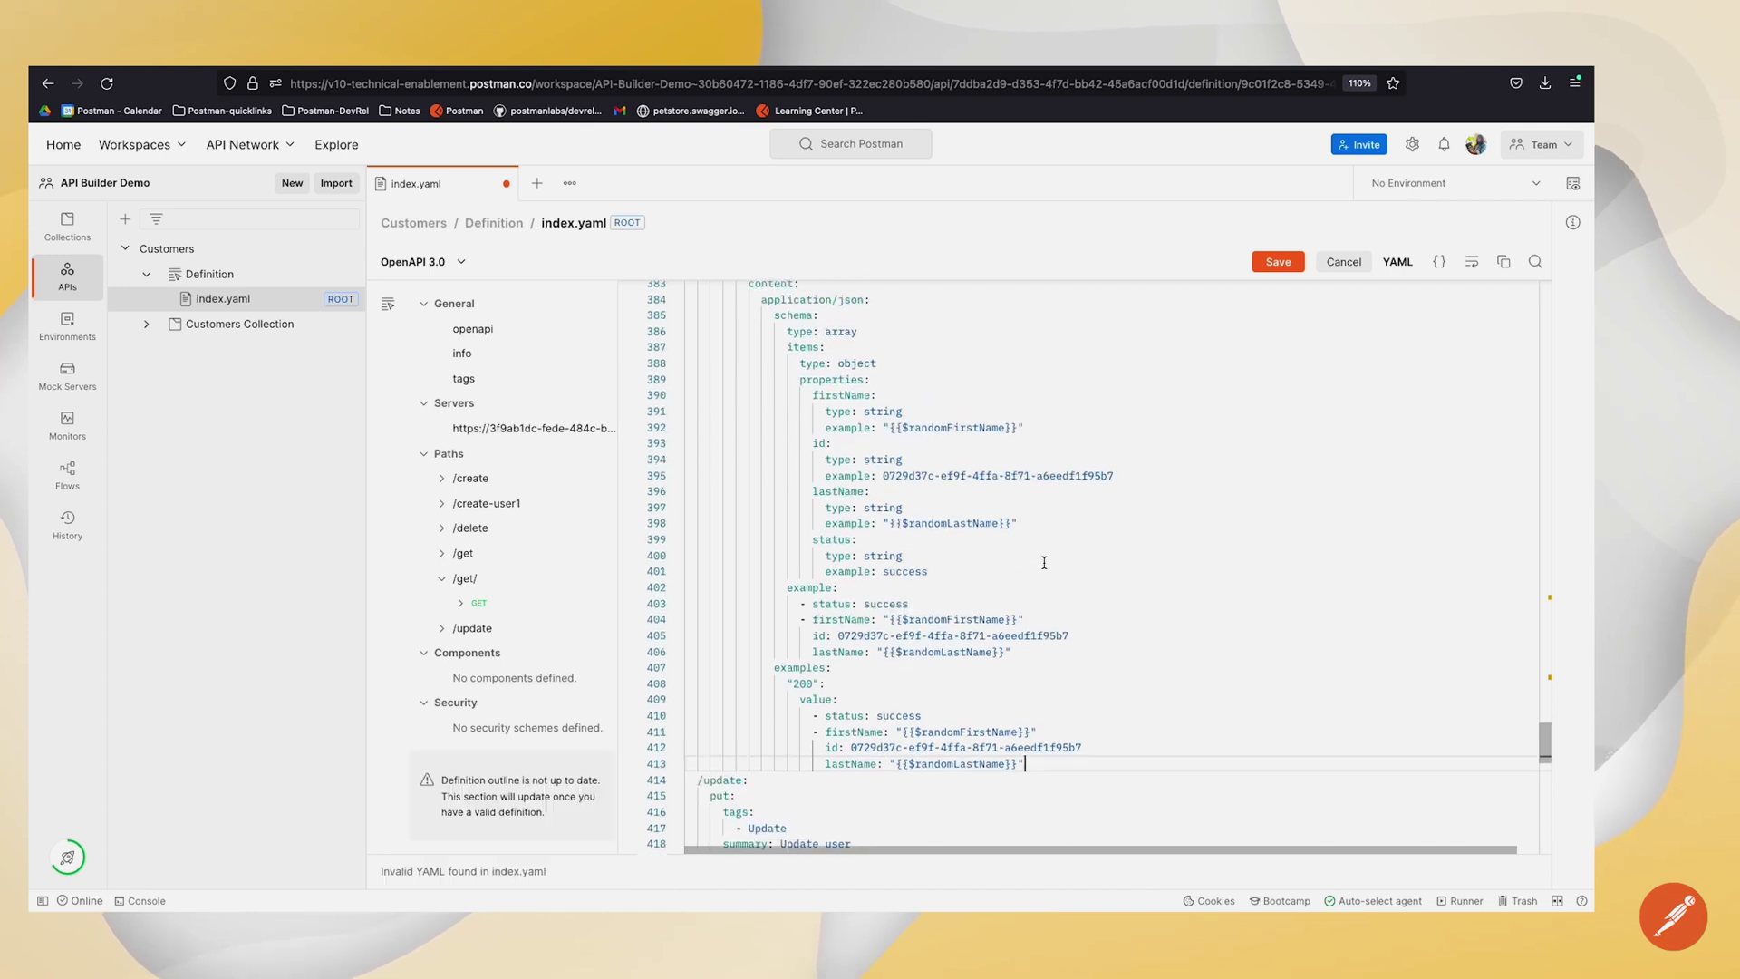
{"action": "scroll", "coordinate": [1041, 562], "scroll_direction": "up", "scroll_amount": 10}
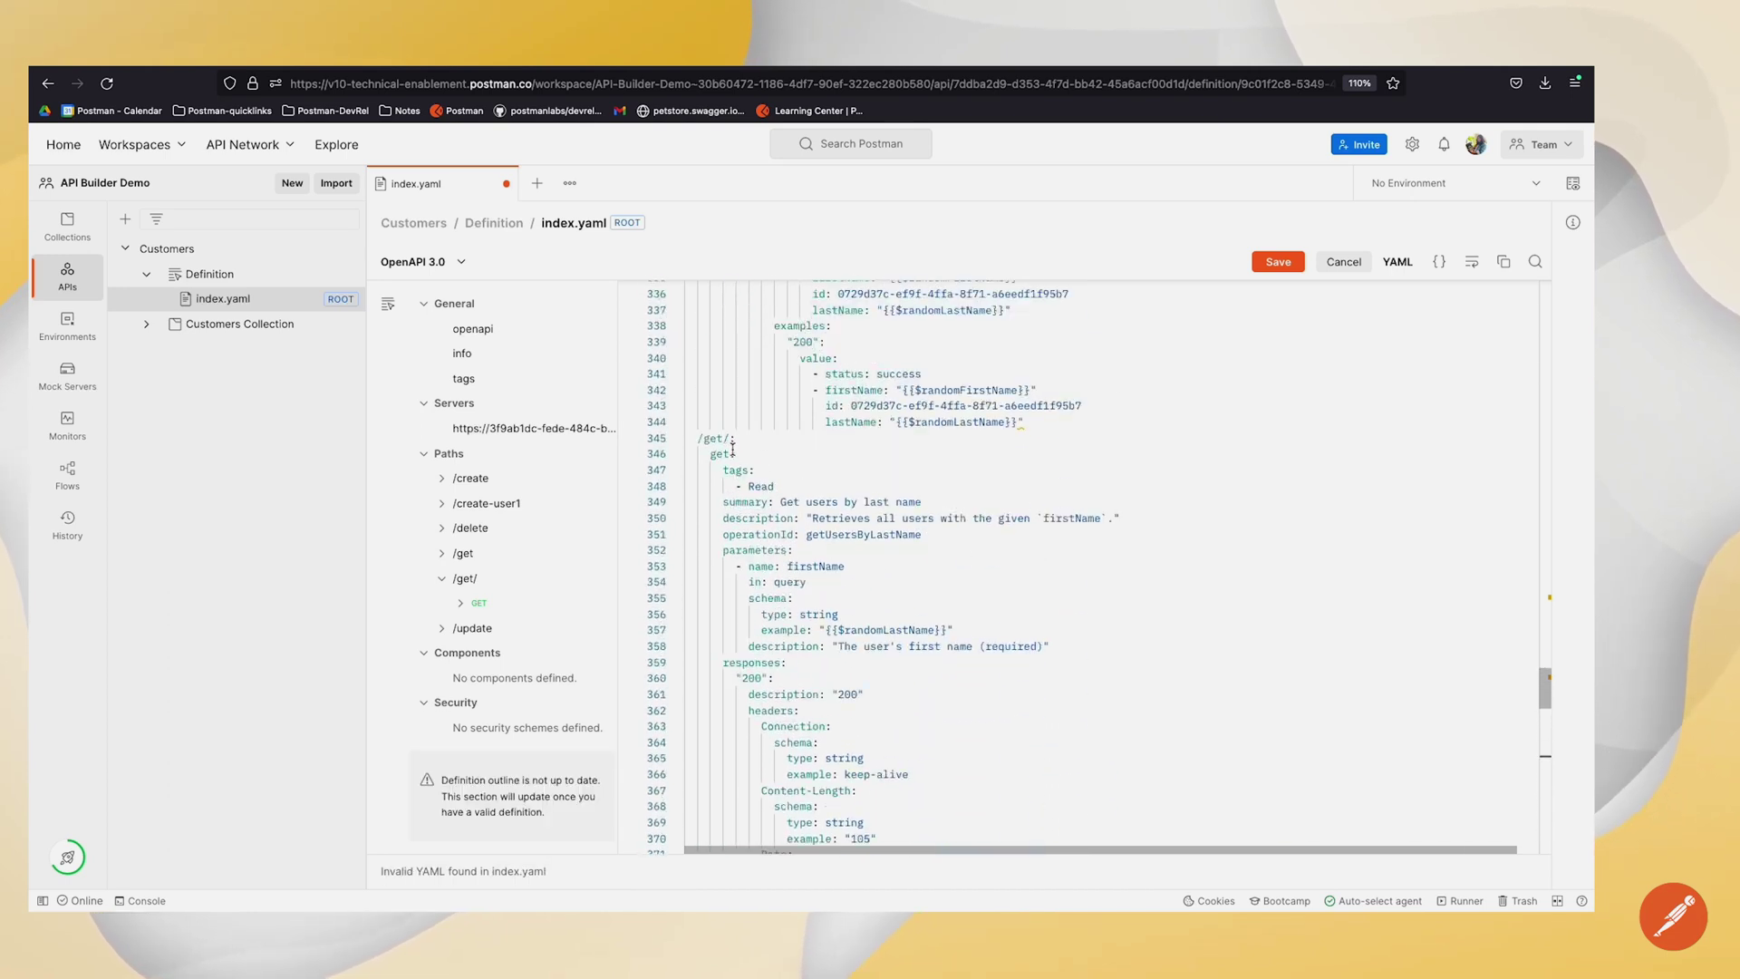
{"action": "left_click", "coordinate": [729, 439]}
{"action": "type", "text": "user1"}
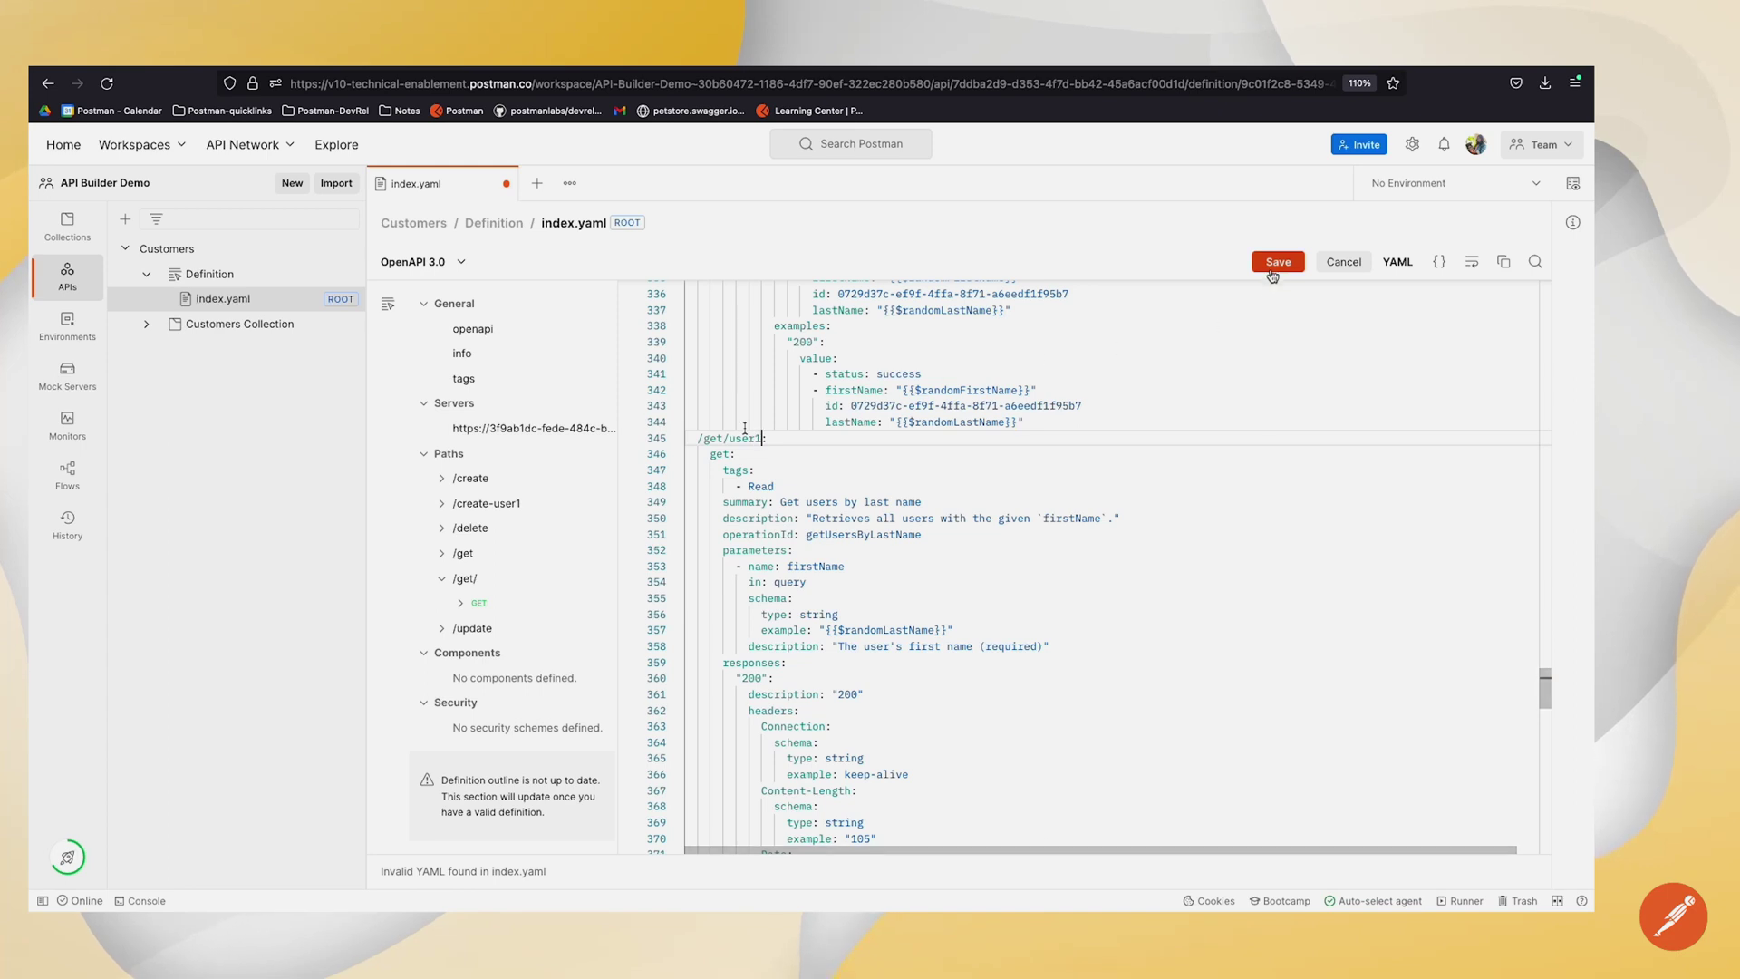
{"action": "left_click", "coordinate": [1276, 263]}
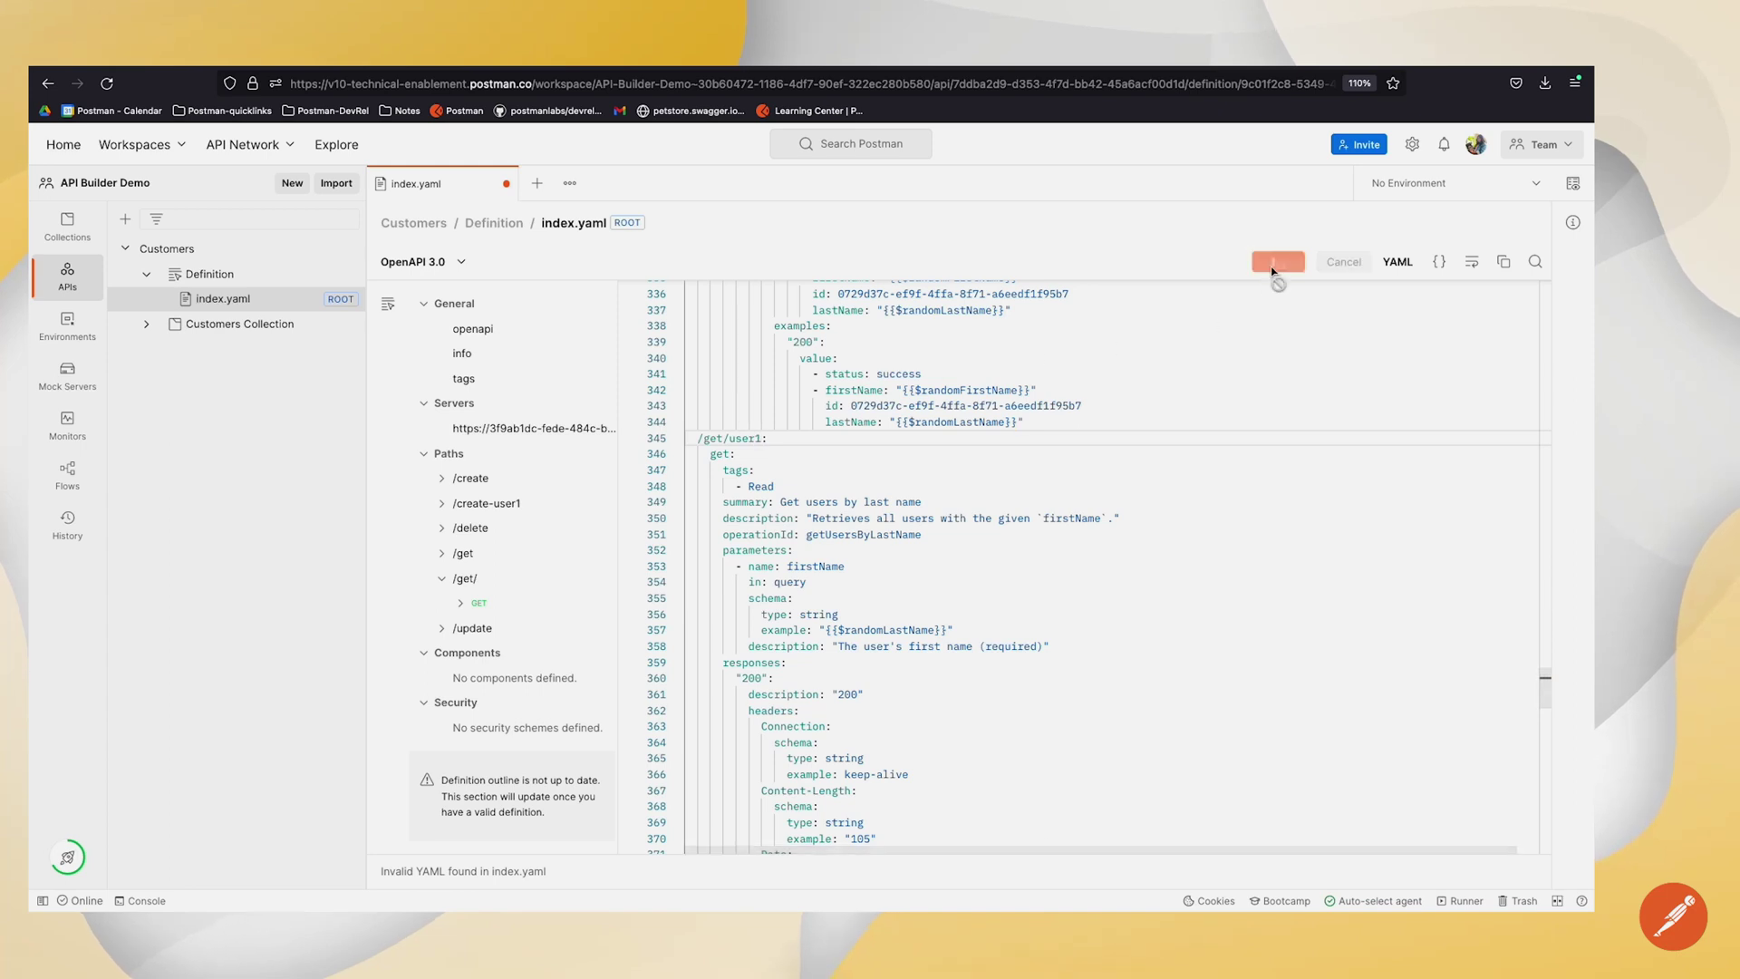
Add a new request to the Customers Collection's get folder.
{"action": "left_click", "coordinate": [517, 602]}
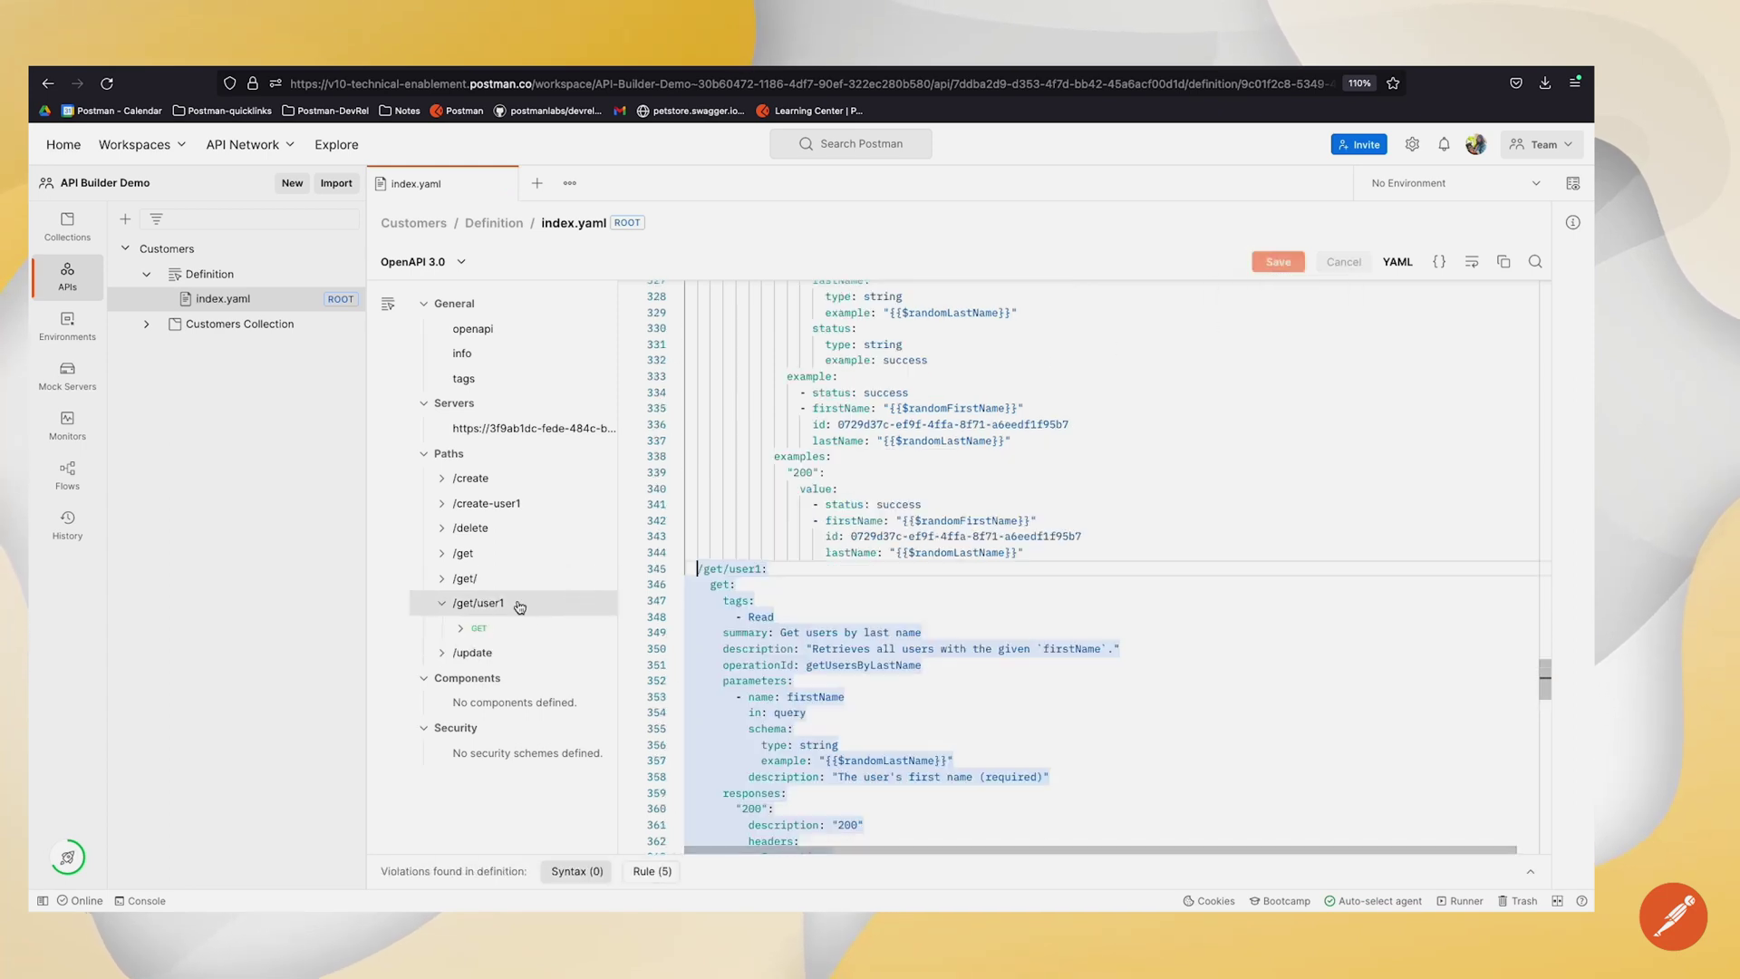
{"action": "left_click", "coordinate": [218, 324]}
{"action": "left_click", "coordinate": [269, 349]}
{"action": "left_click", "coordinate": [347, 348]}
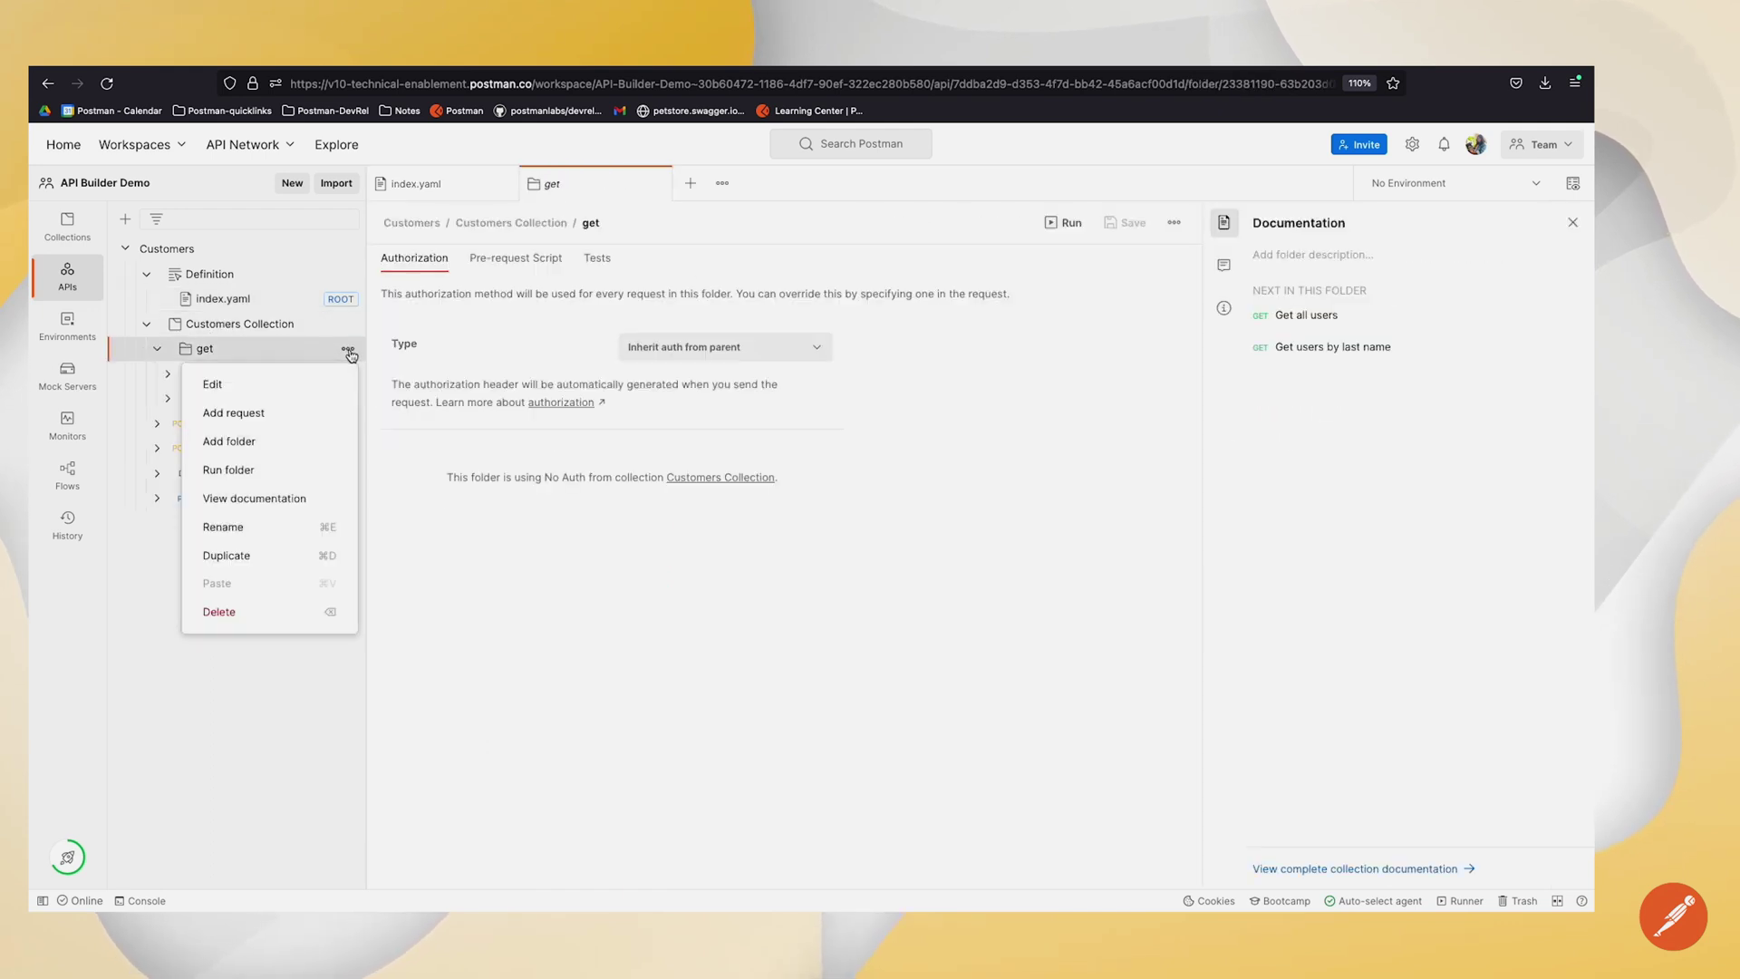
{"action": "left_click", "coordinate": [239, 412]}
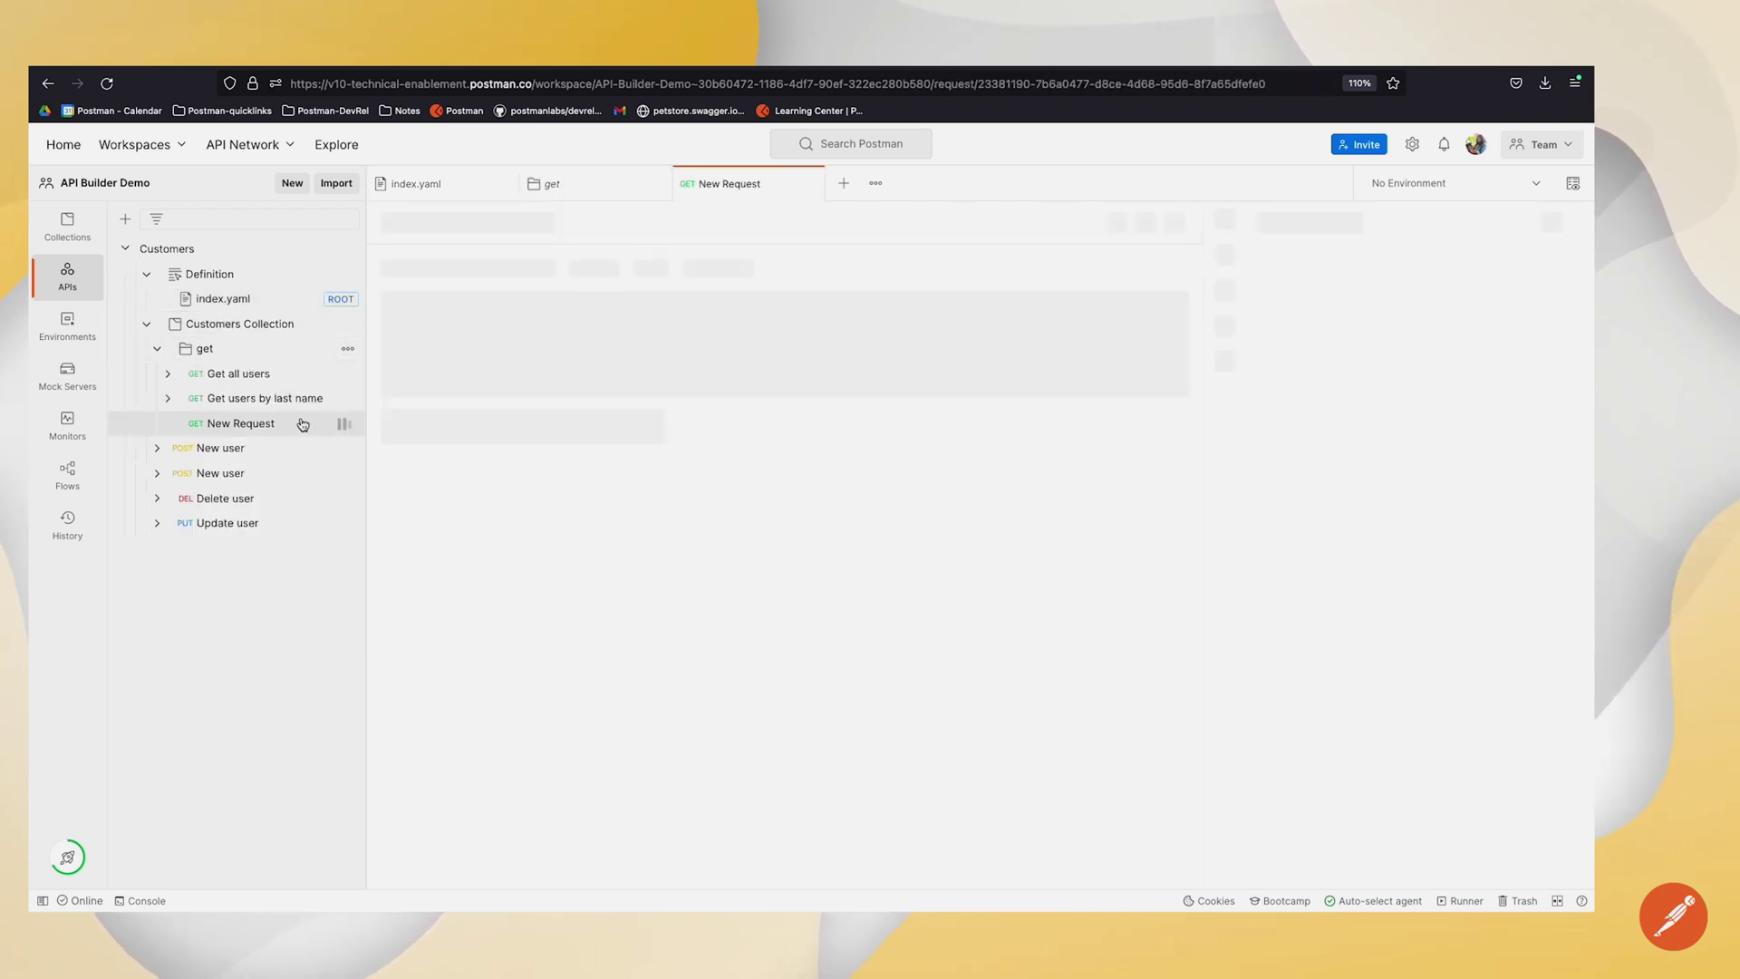
Set the new request's URL to {{baseUrl}}/get/user1, copied from Get users by last name, and save.
{"action": "left_click", "coordinate": [258, 399]}
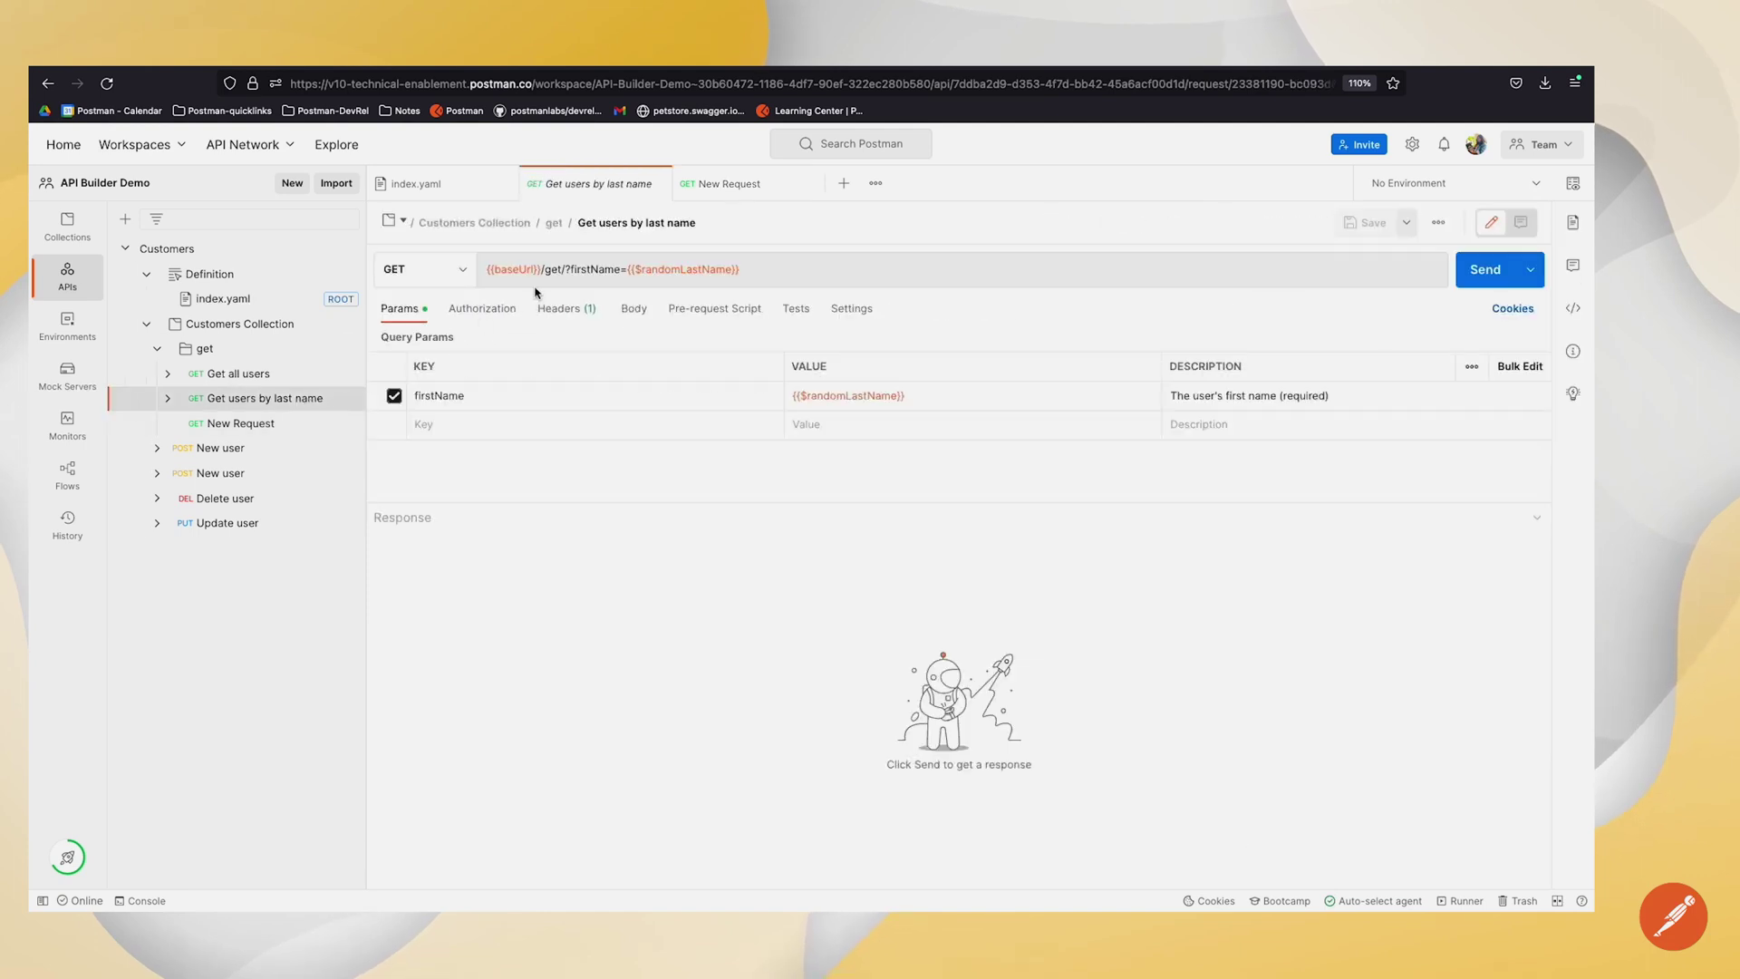
{"action": "left_click", "coordinate": [612, 271]}
{"action": "key", "text": "ctrl+a"}
{"action": "key", "text": "ctrl+c"}
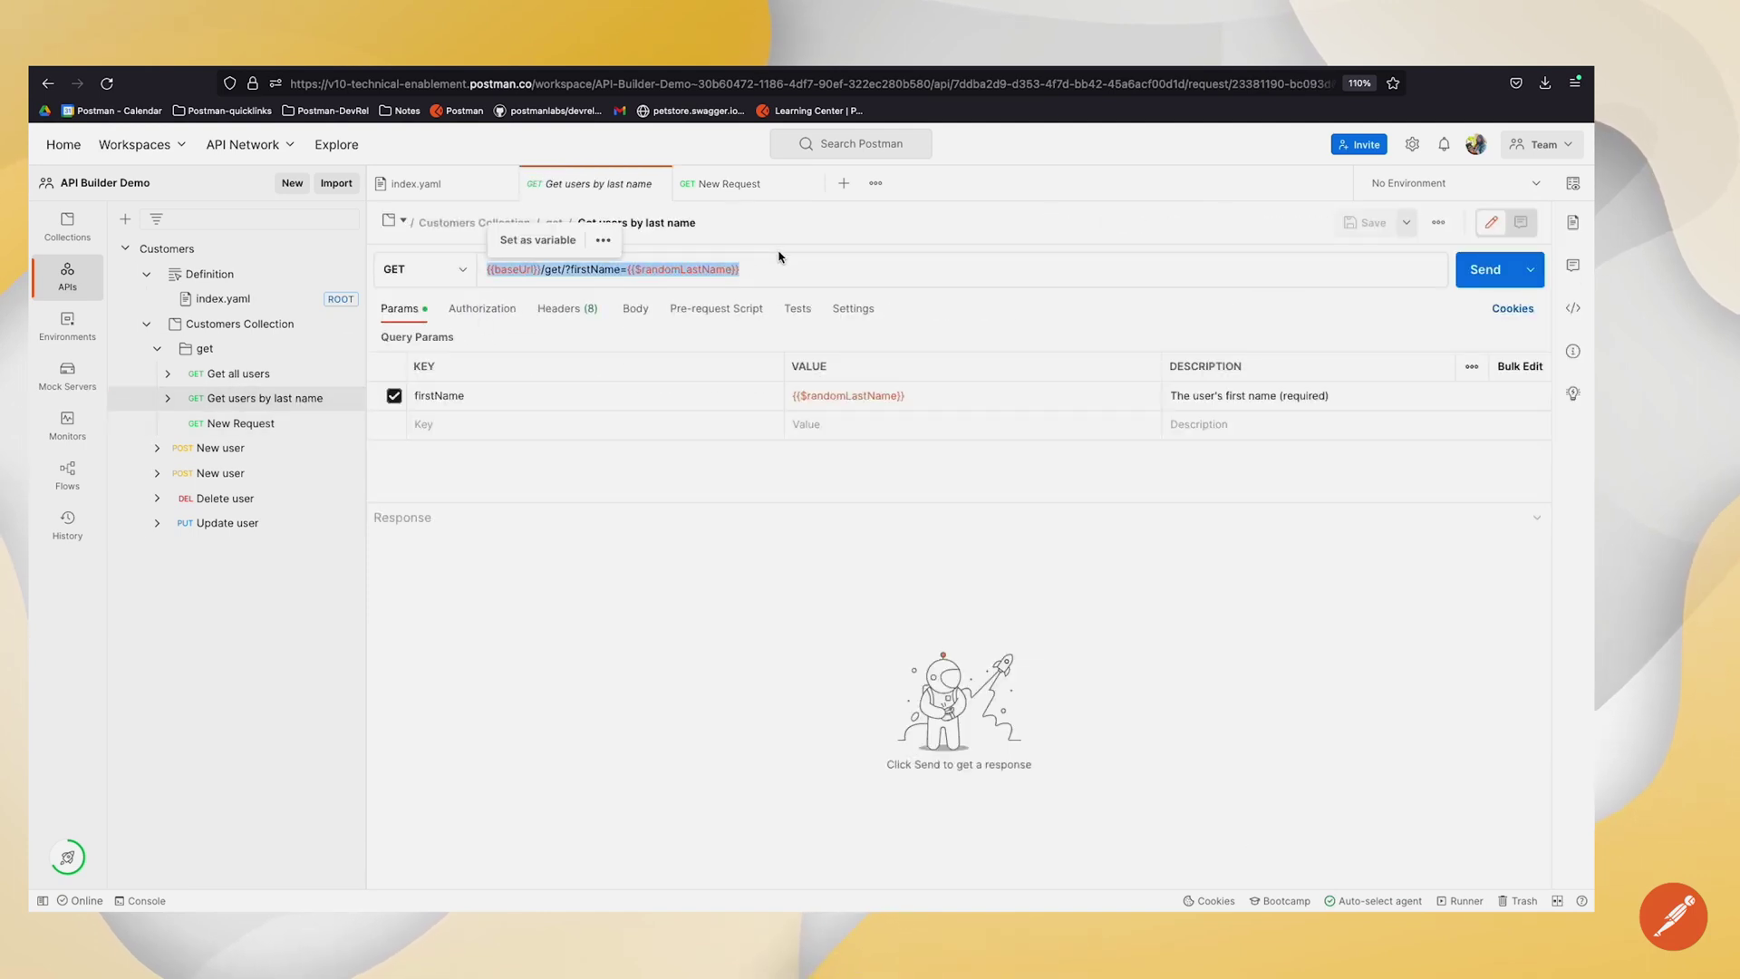
{"action": "left_click", "coordinate": [241, 423]}
{"action": "left_click", "coordinate": [570, 270]}
{"action": "key", "text": "ctrl+v"}
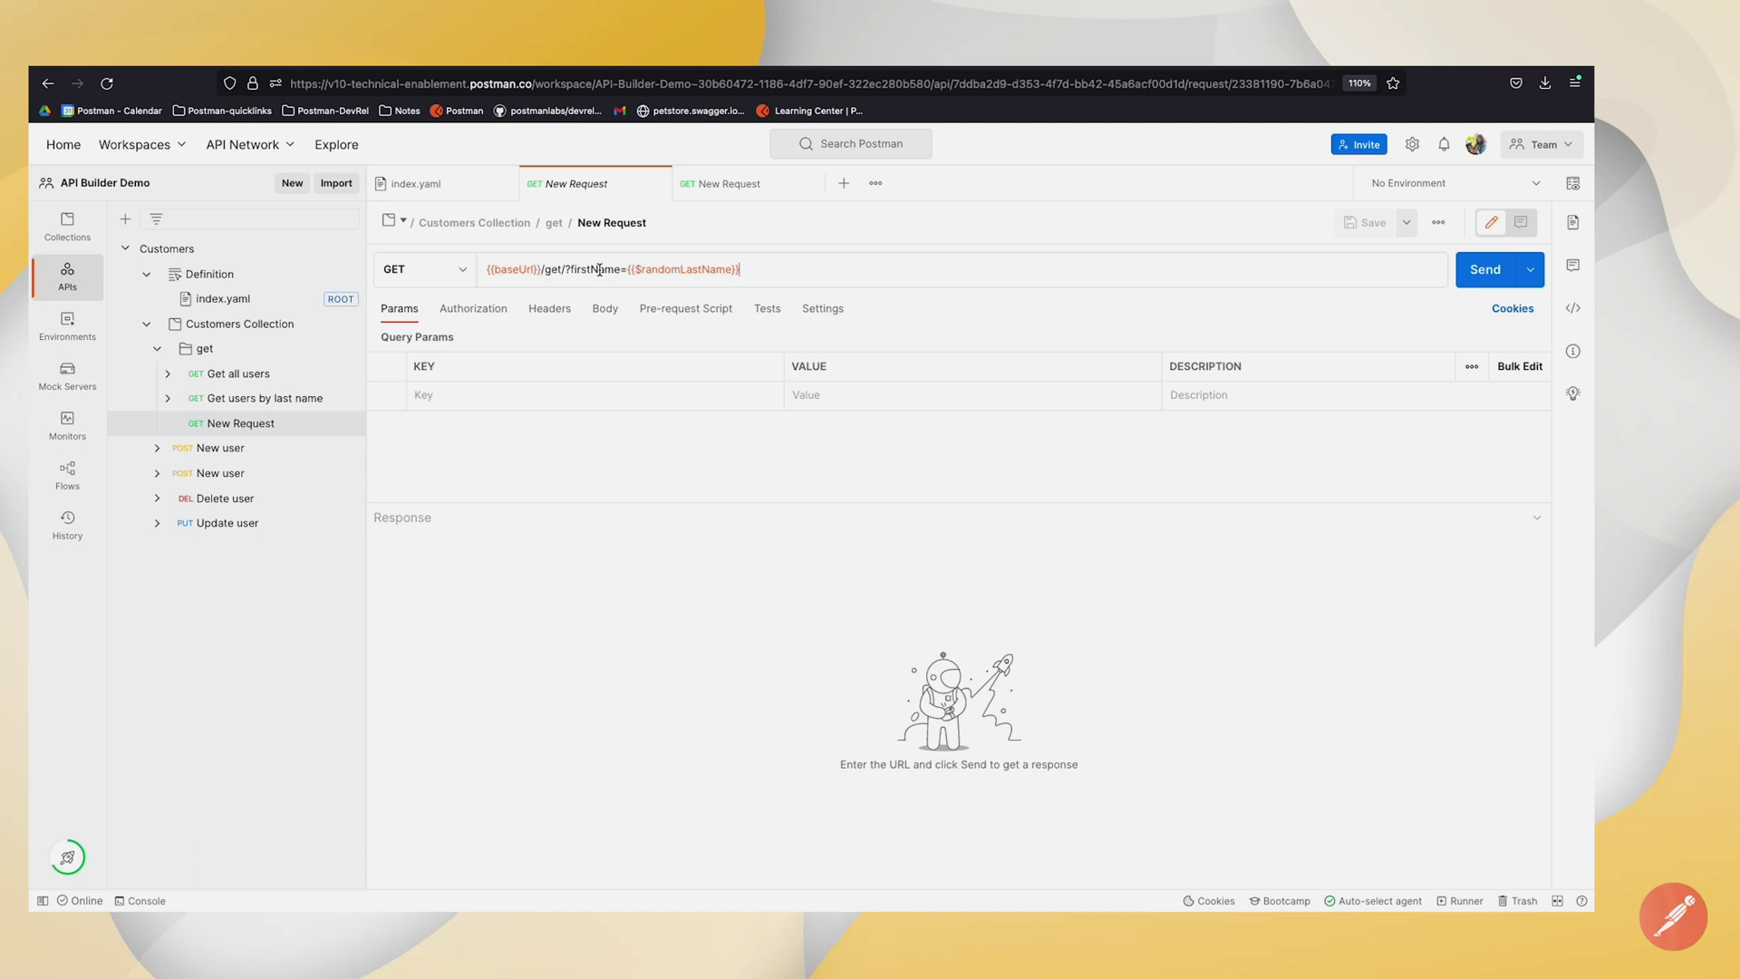
{"action": "type", "text": "?"}
{"action": "left_click_drag", "start_coordinate": [572, 269], "coordinate": [785, 276]}
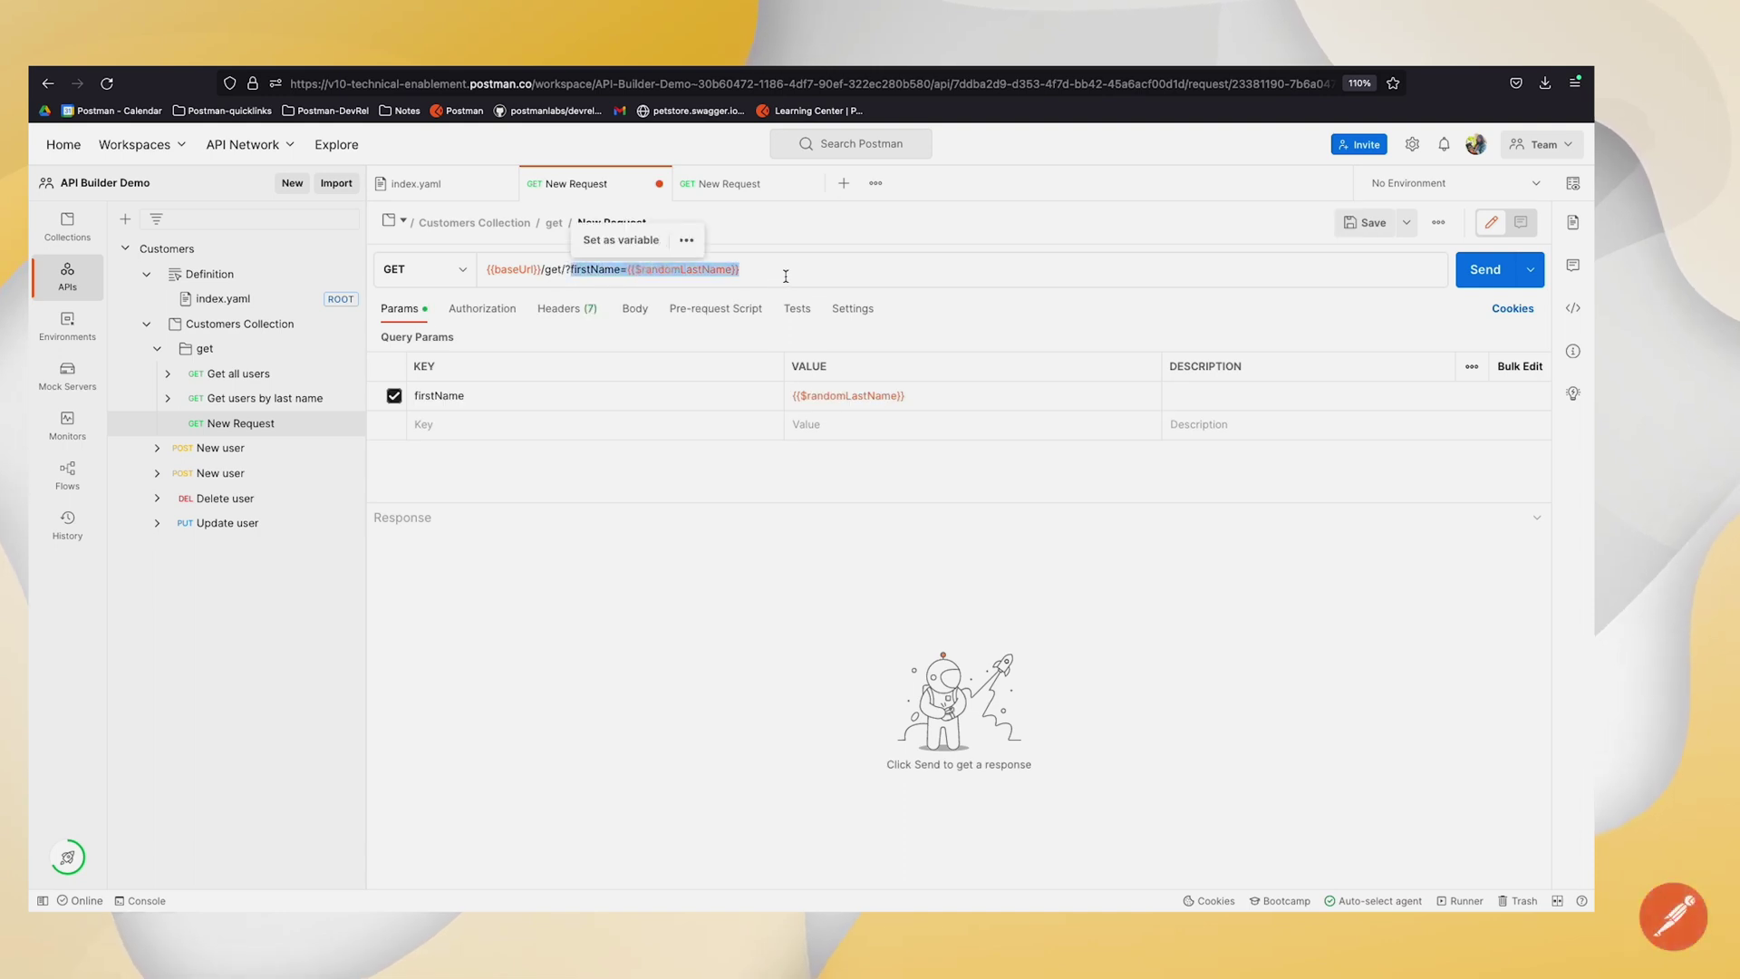
{"action": "key", "text": "BackSpace"}
{"action": "key", "text": "BackSpace"}
{"action": "type", "text": "{{baseUrl}}/get/user1"}
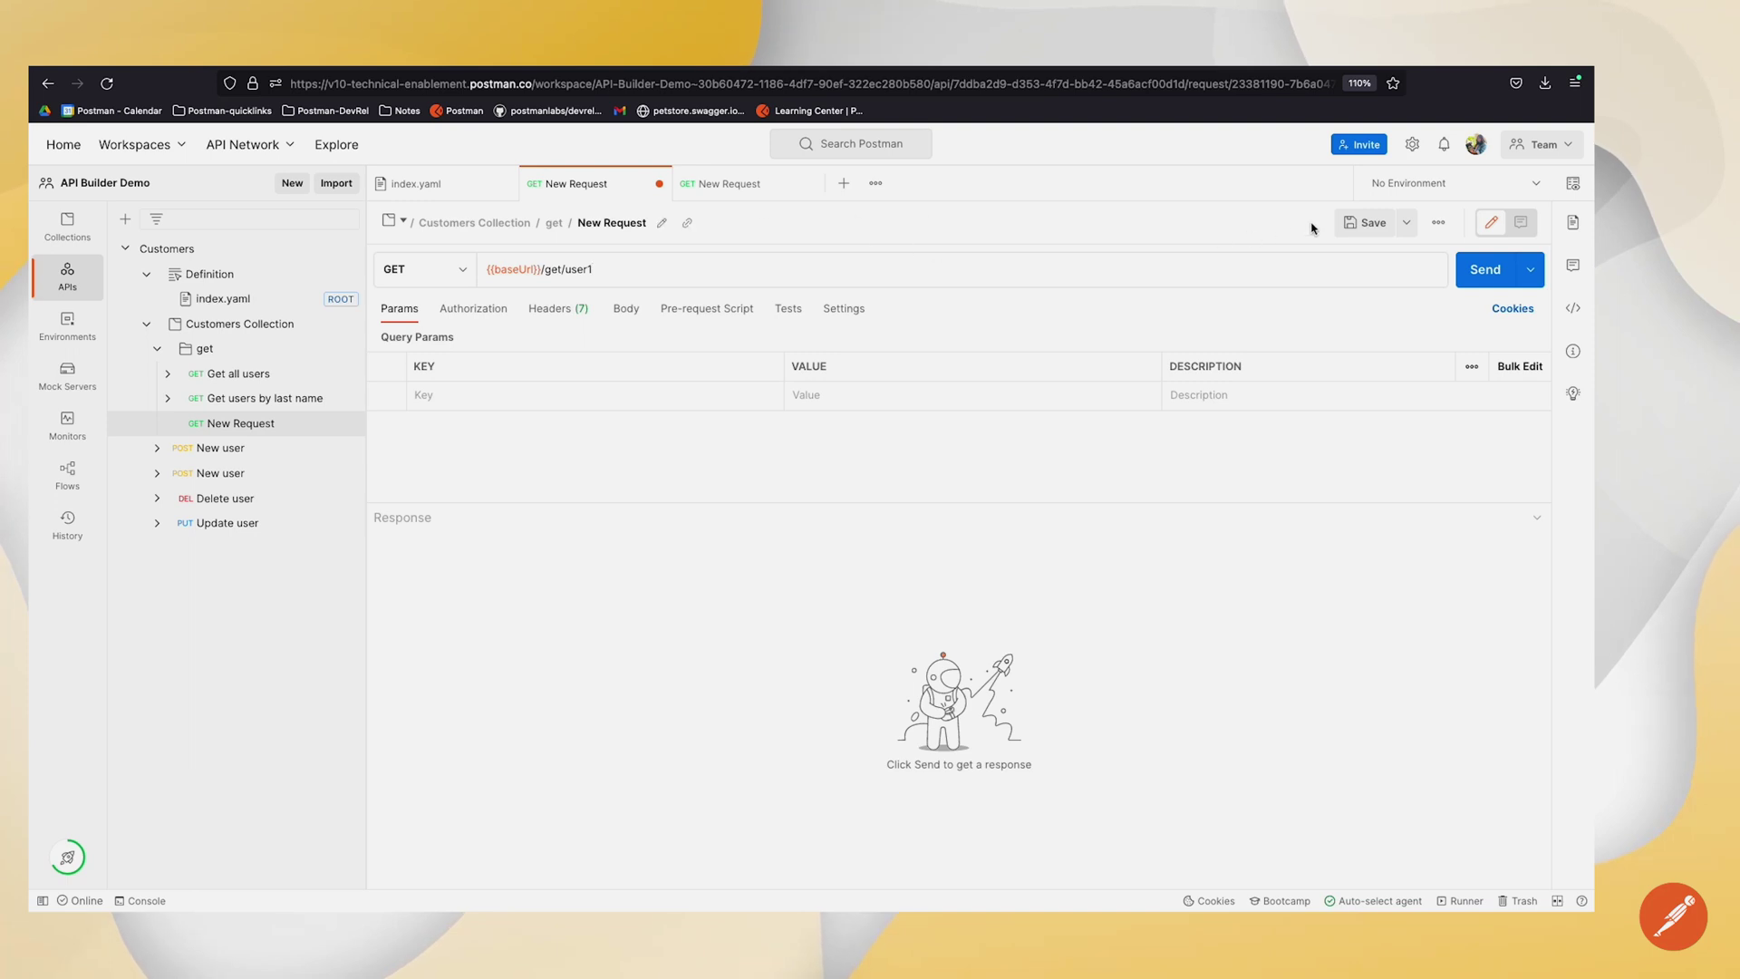
{"action": "left_click", "coordinate": [1365, 222]}
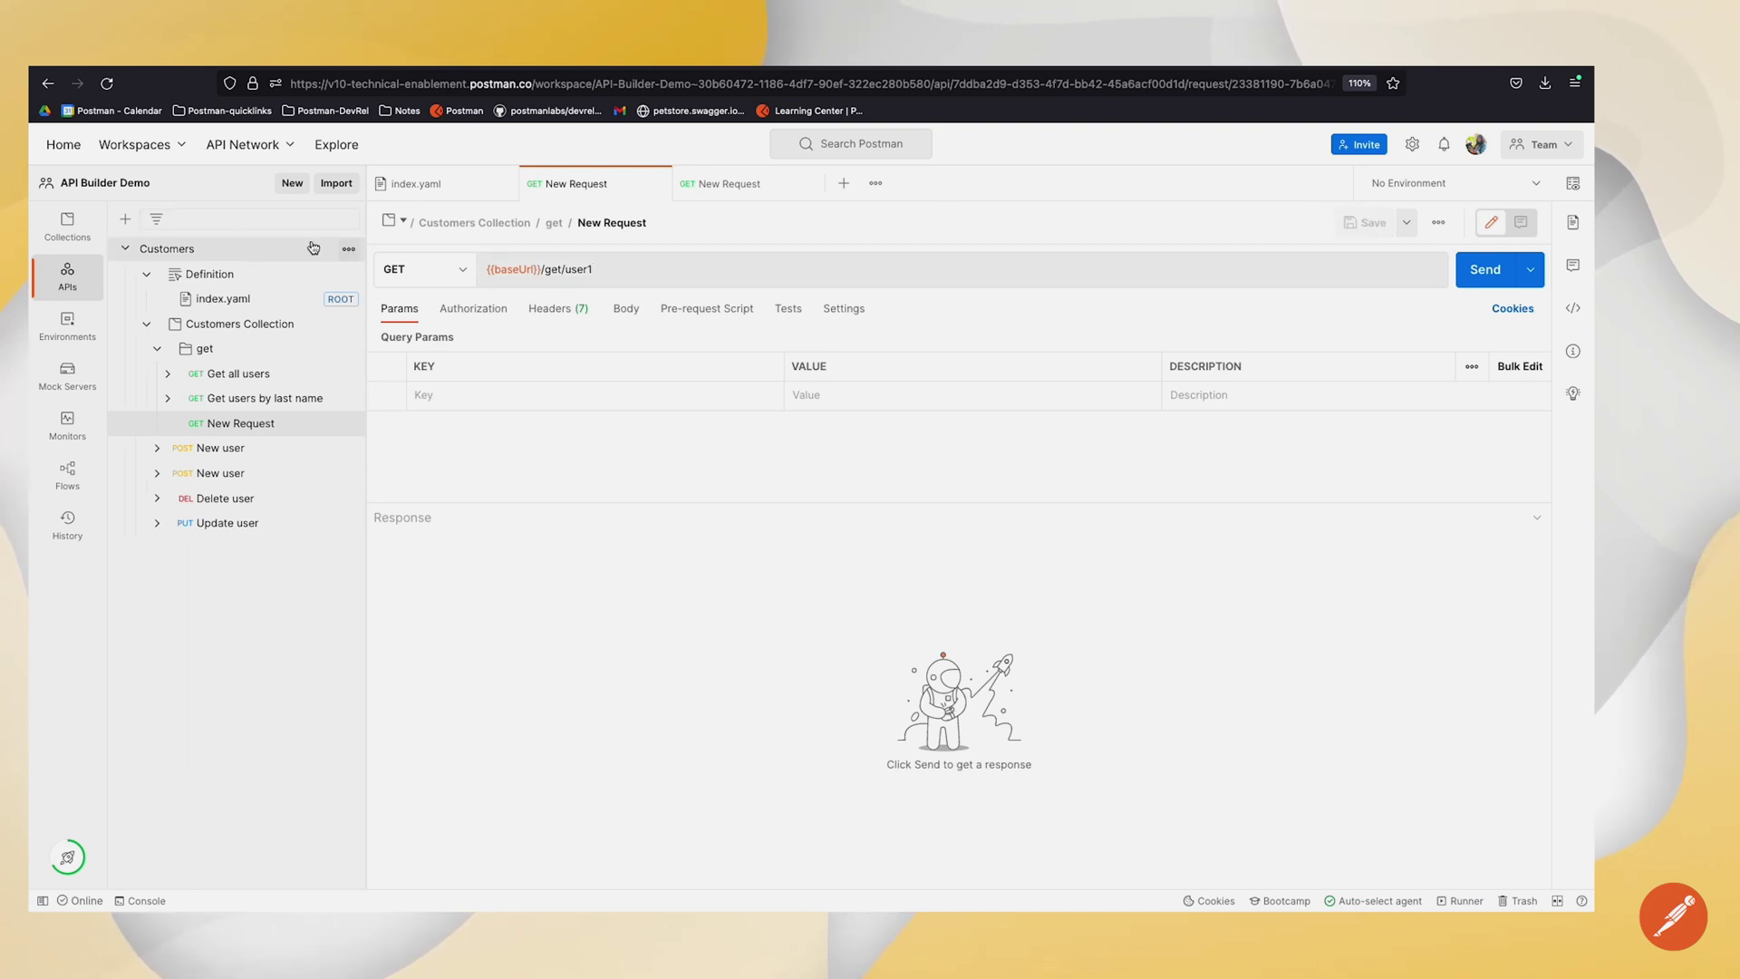
From the Customers API overview, publish version V2 with notes 'added a get request'.
{"action": "left_click", "coordinate": [202, 258]}
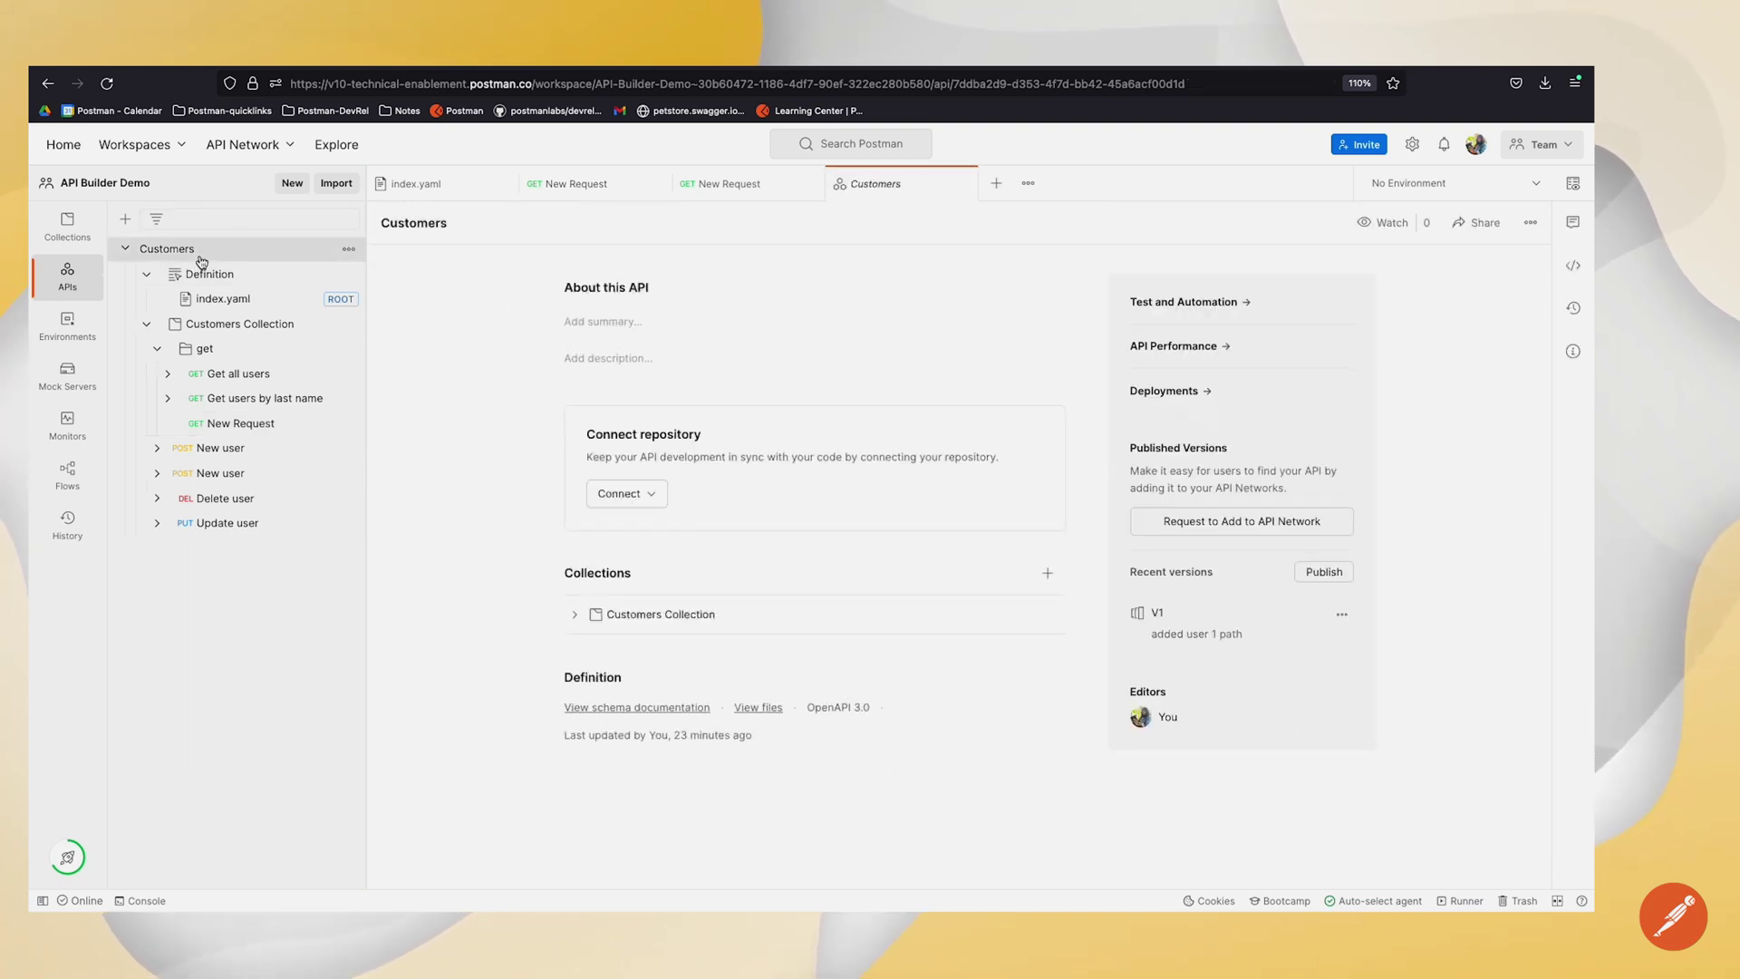
{"action": "left_click", "coordinate": [1325, 573]}
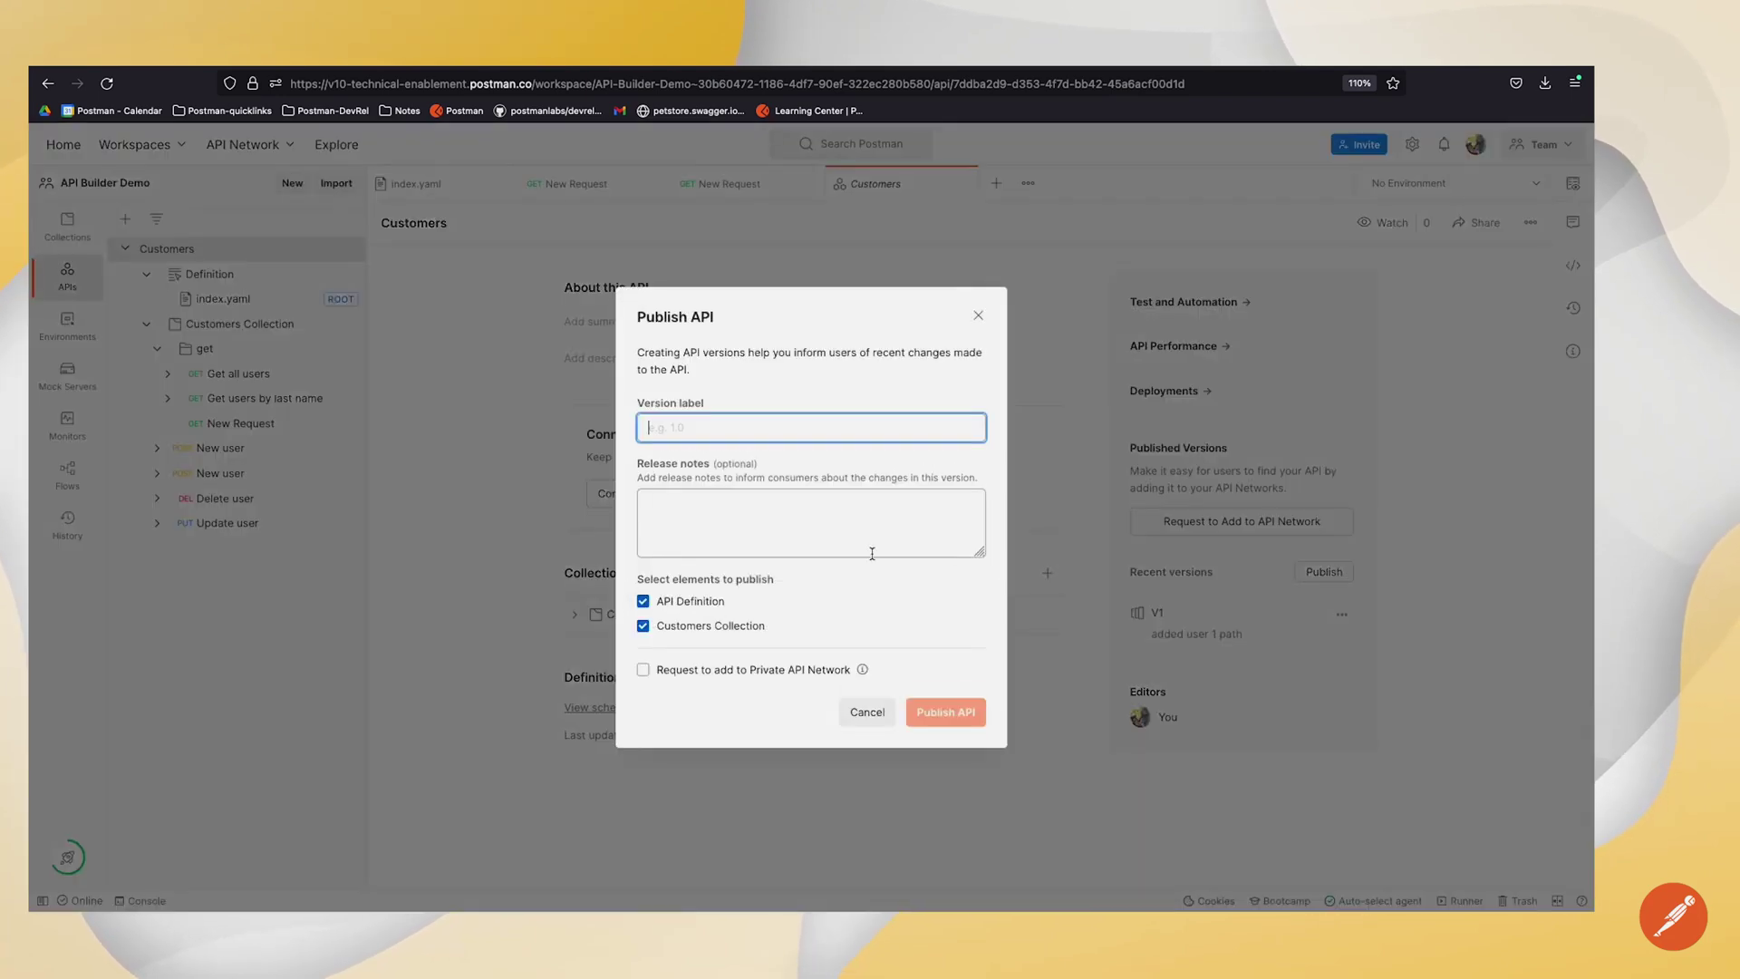
{"action": "type", "text": "V2"}
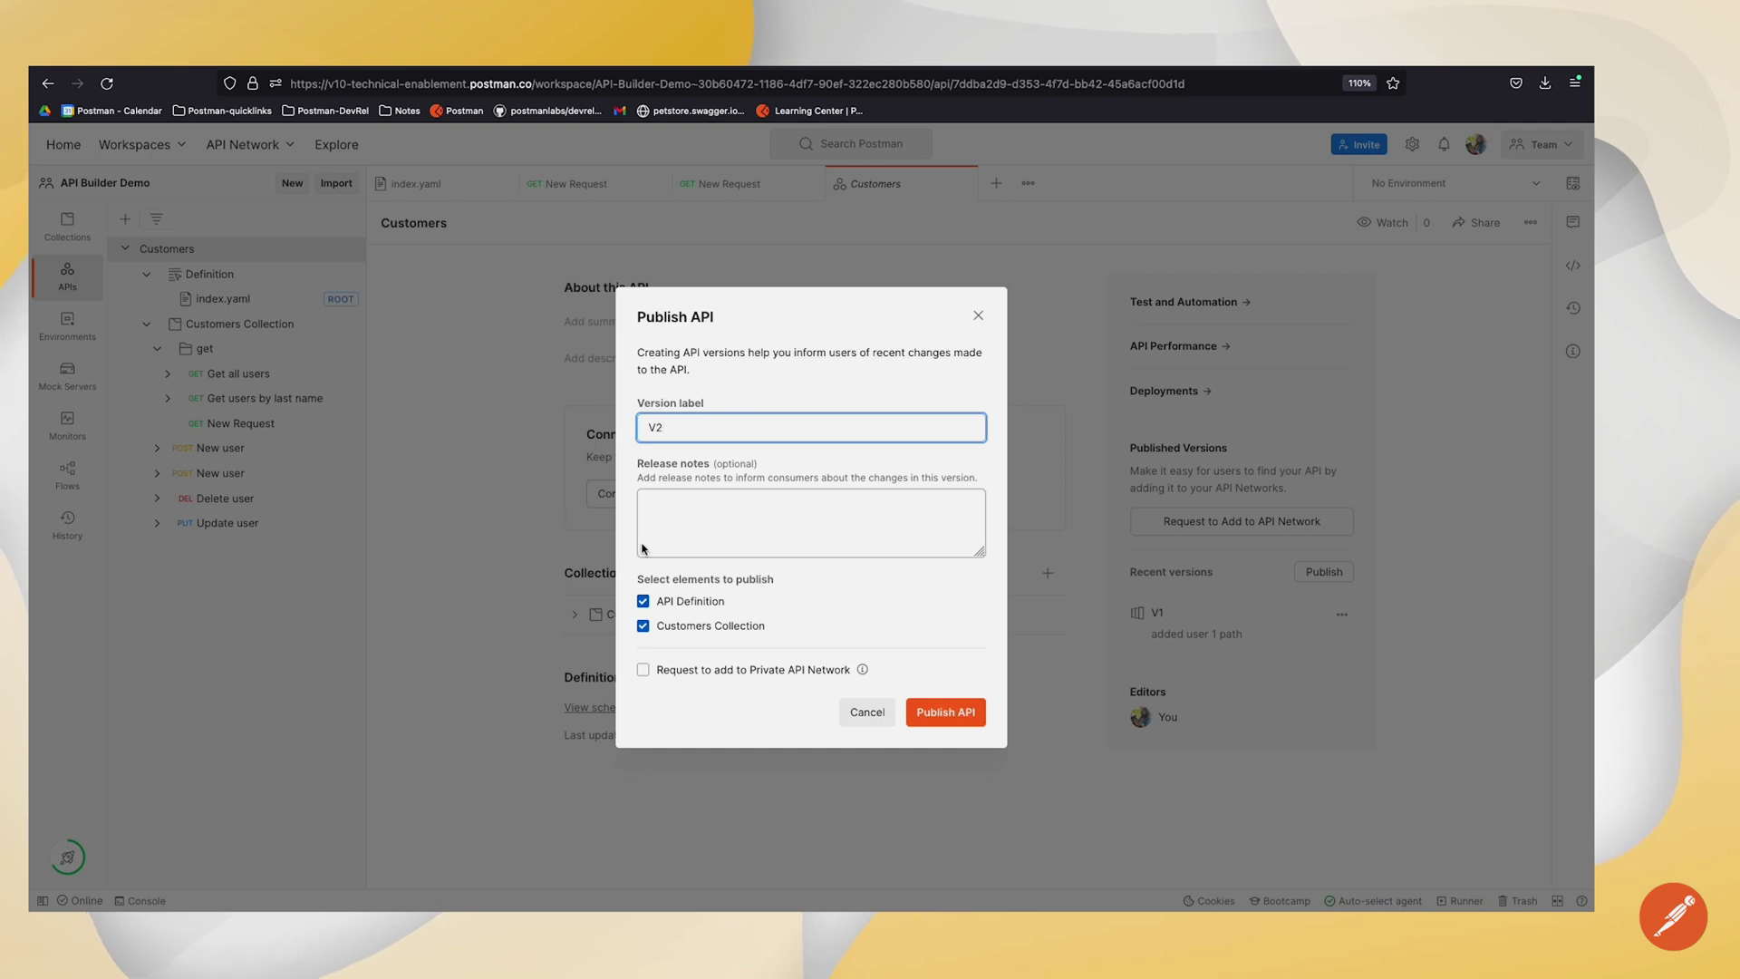
{"action": "left_click", "coordinate": [643, 547]}
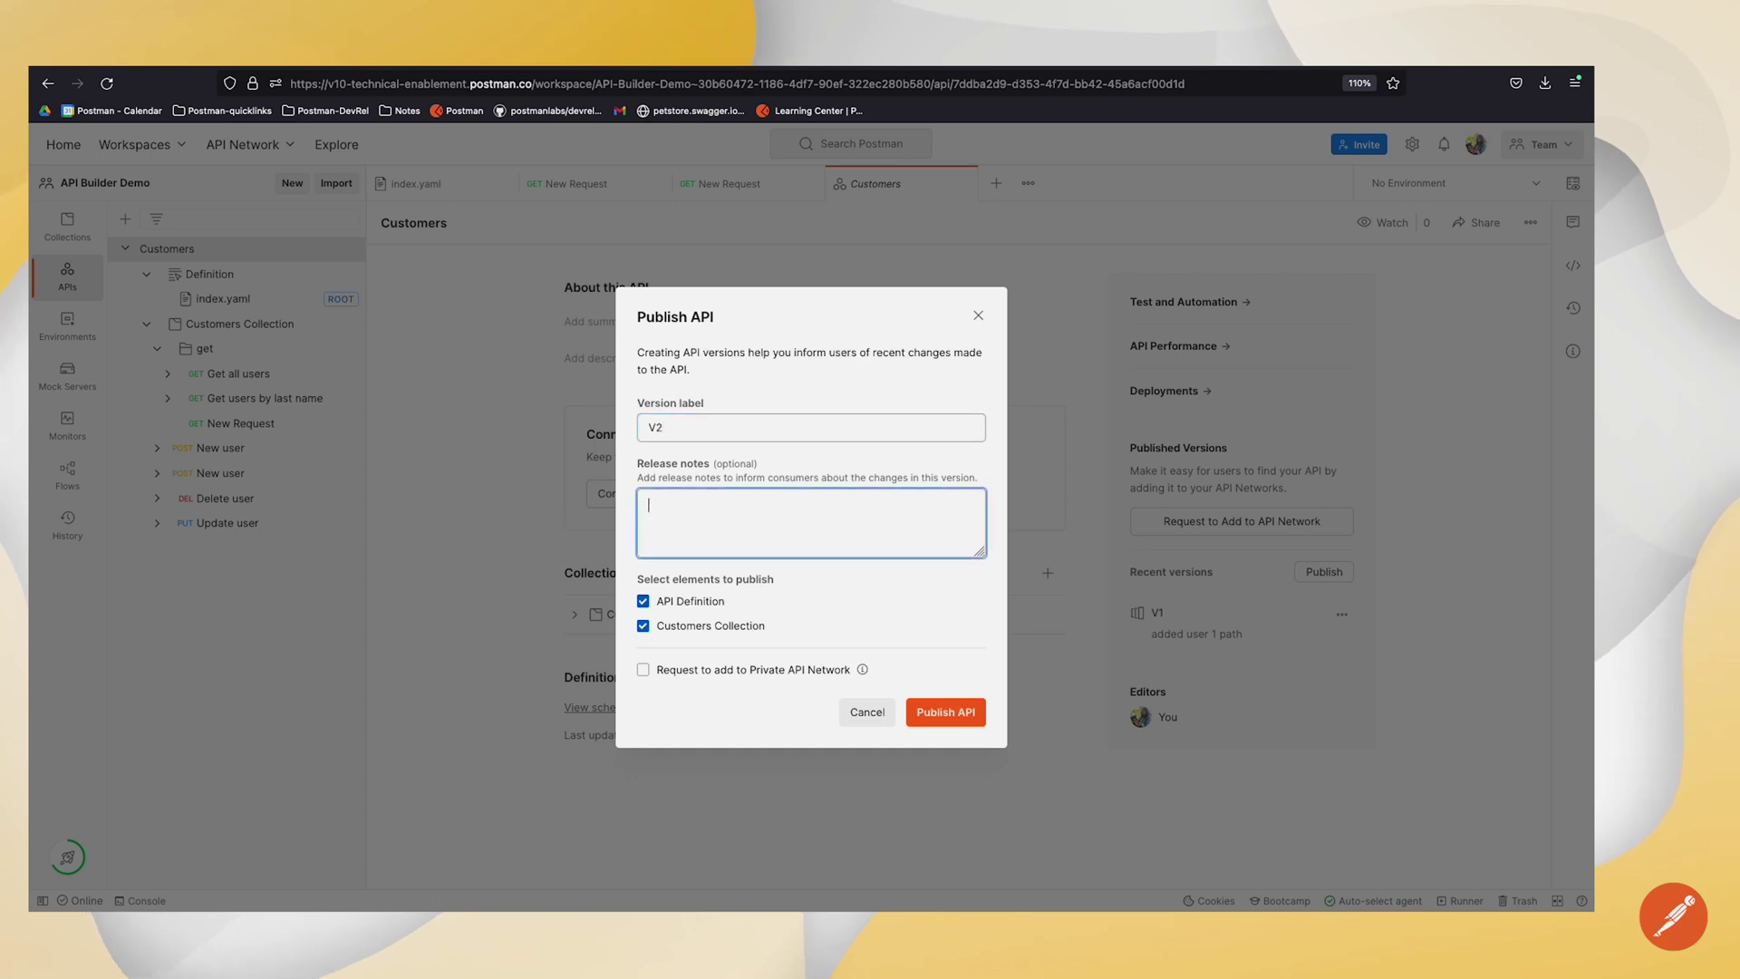
{"action": "type", "text": "added"}
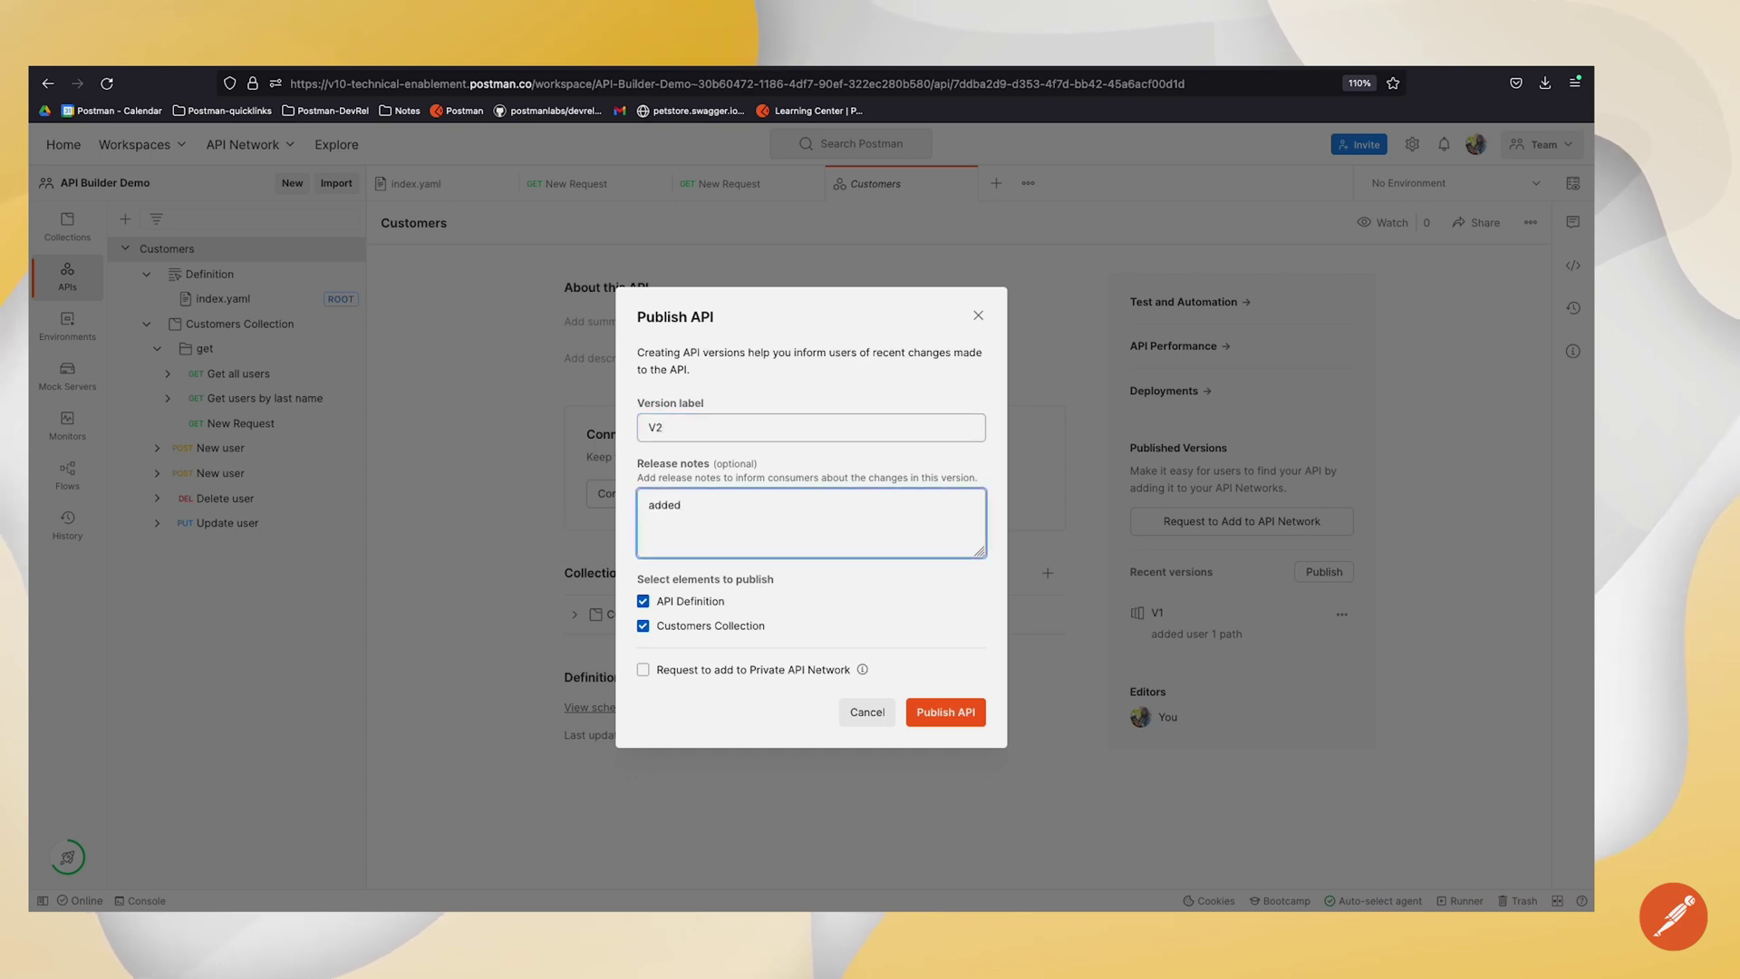
{"action": "type", "text": " a get req"}
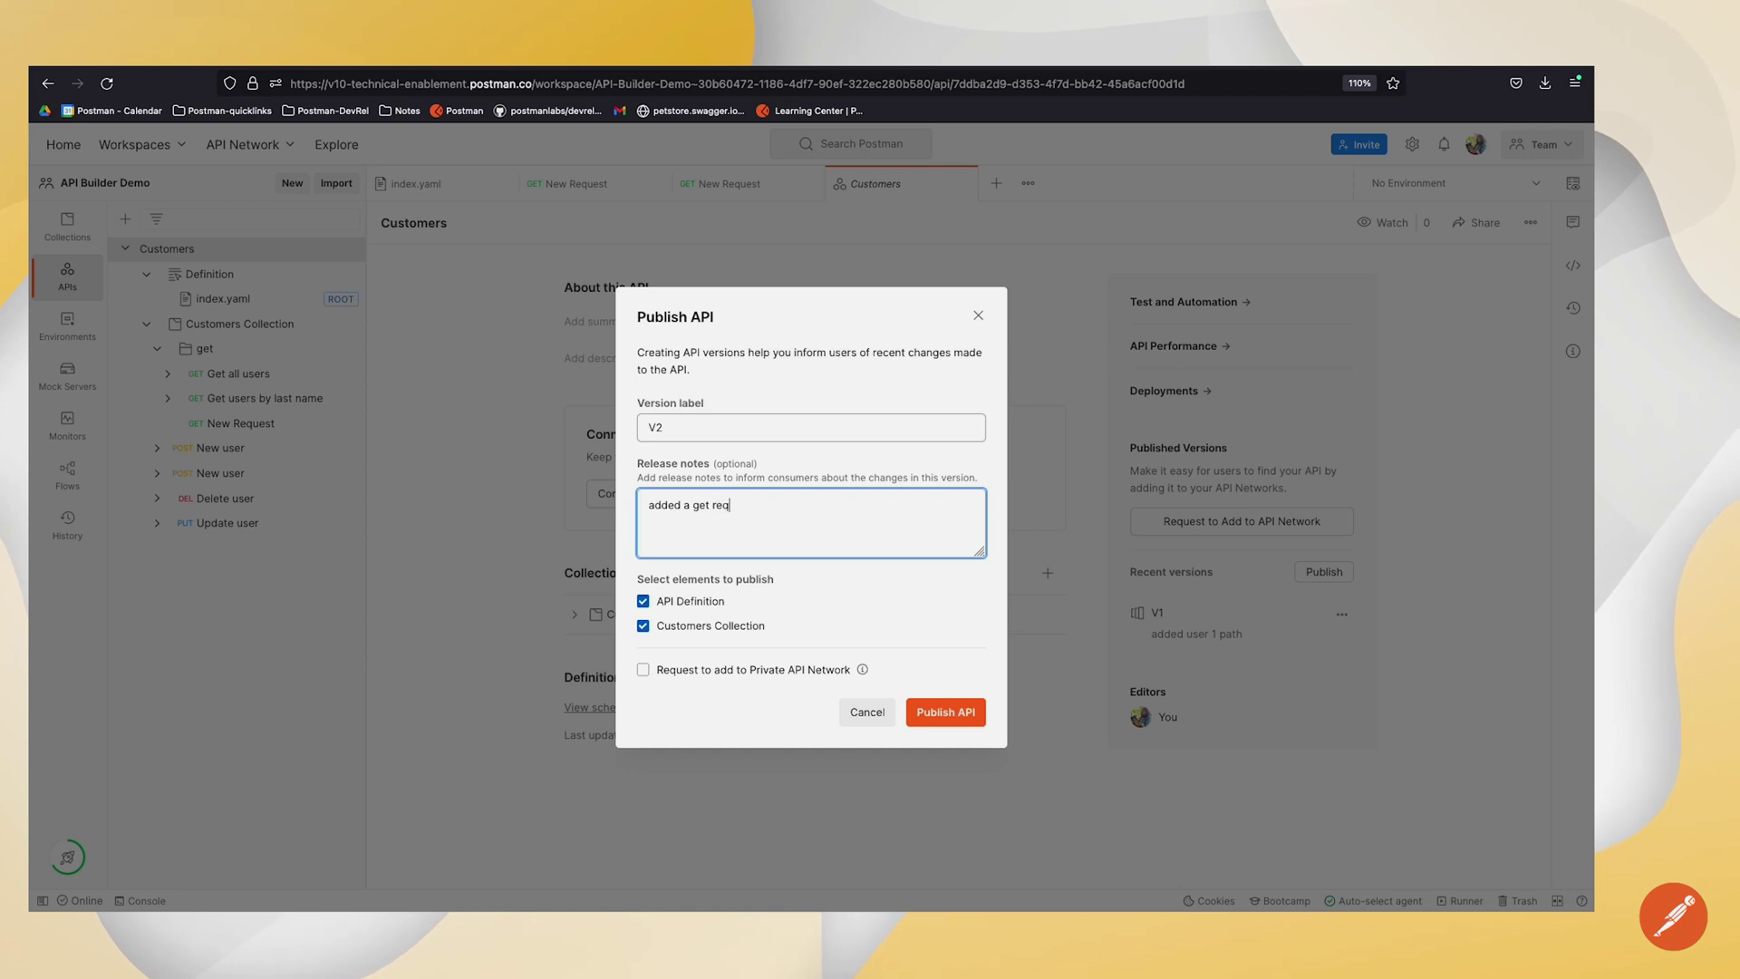
{"action": "type", "text": "uest"}
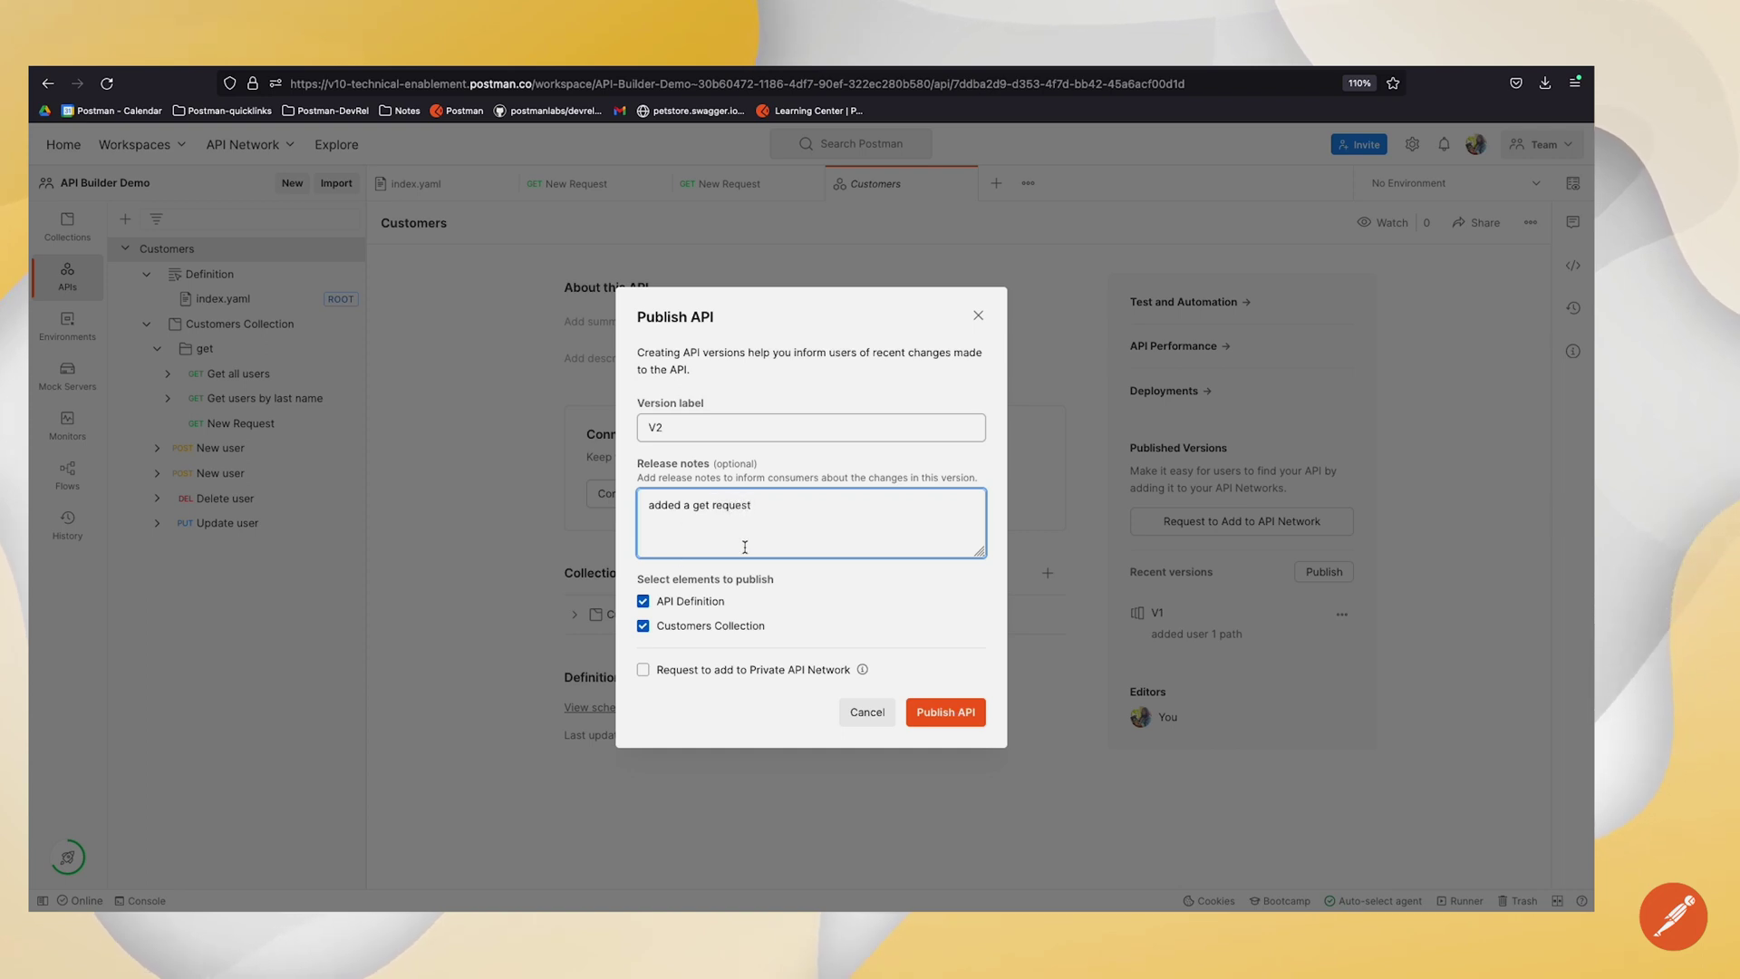
{"action": "left_click", "coordinate": [964, 709]}
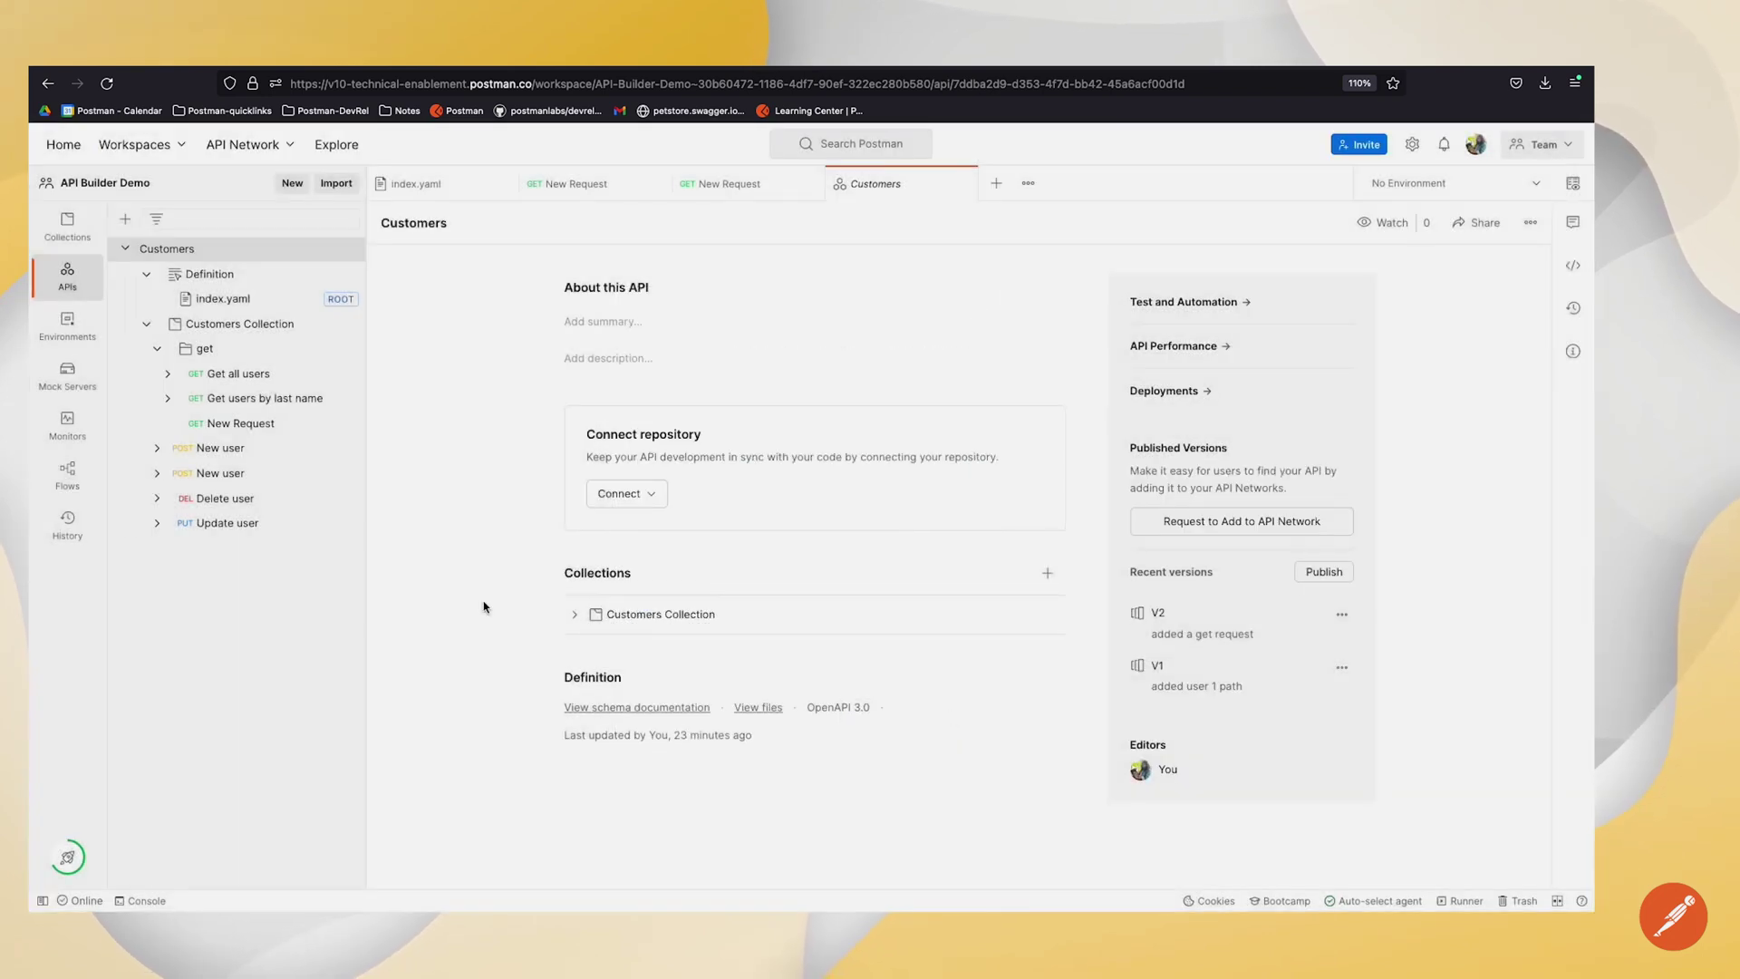
{"action": "left_click", "coordinate": [1160, 618]}
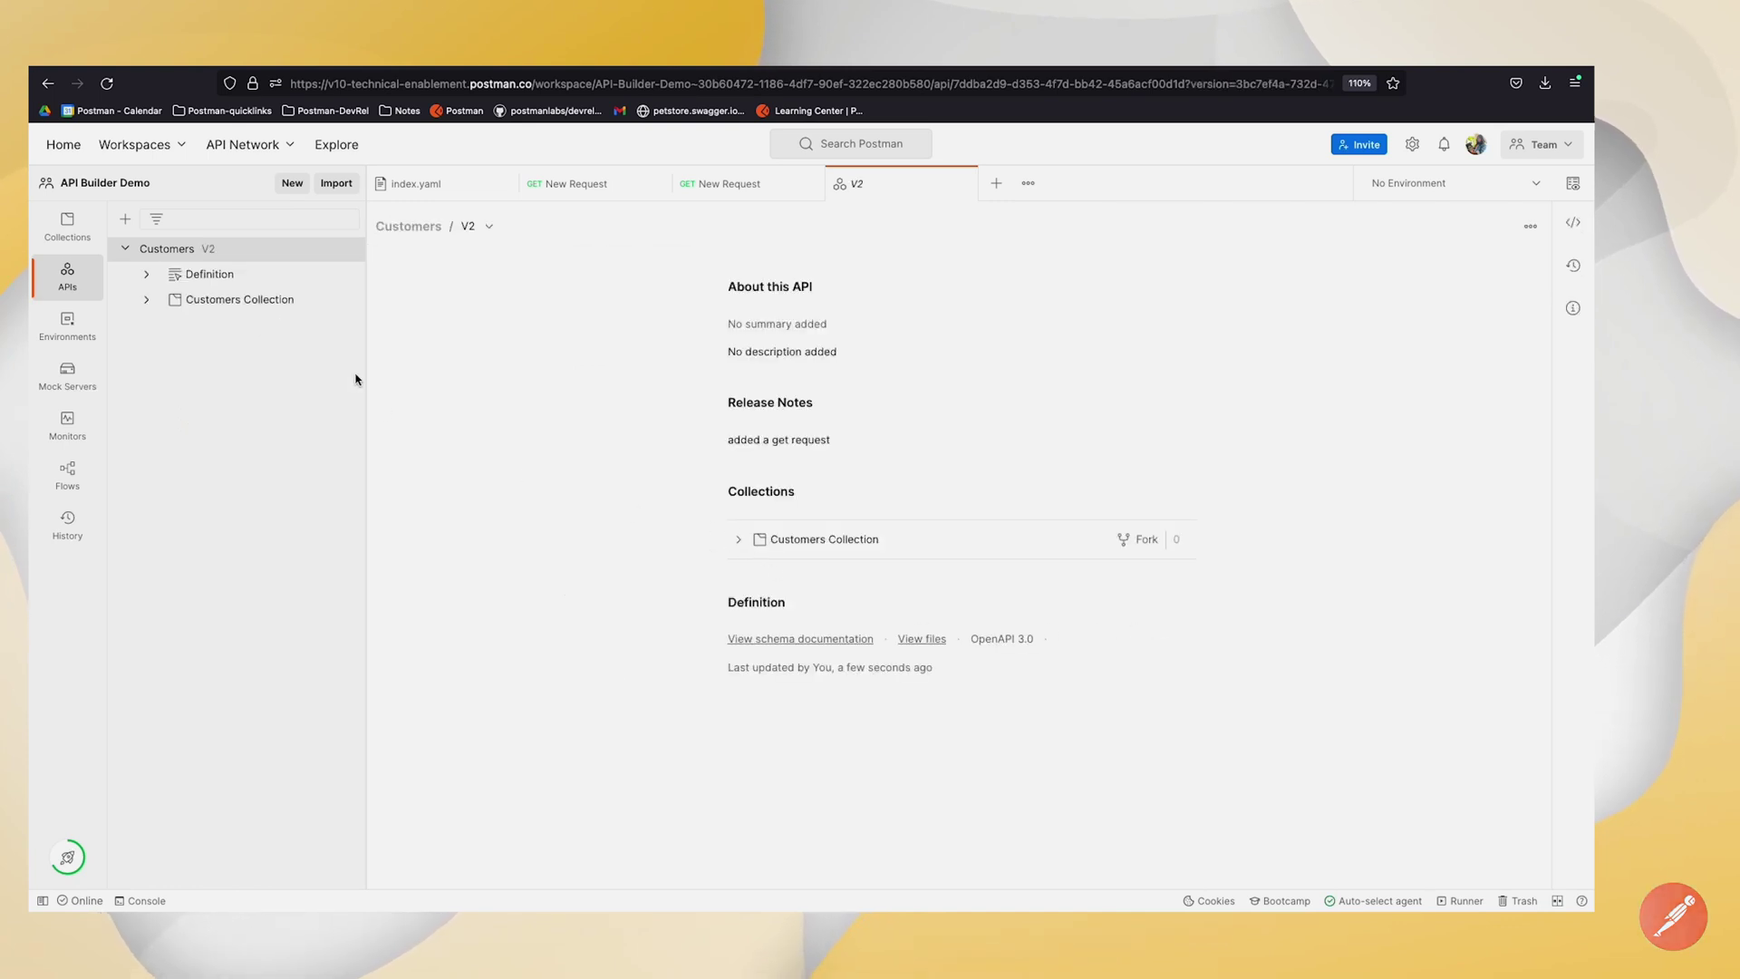
{"action": "left_click", "coordinate": [314, 301]}
{"action": "left_click", "coordinate": [273, 327]}
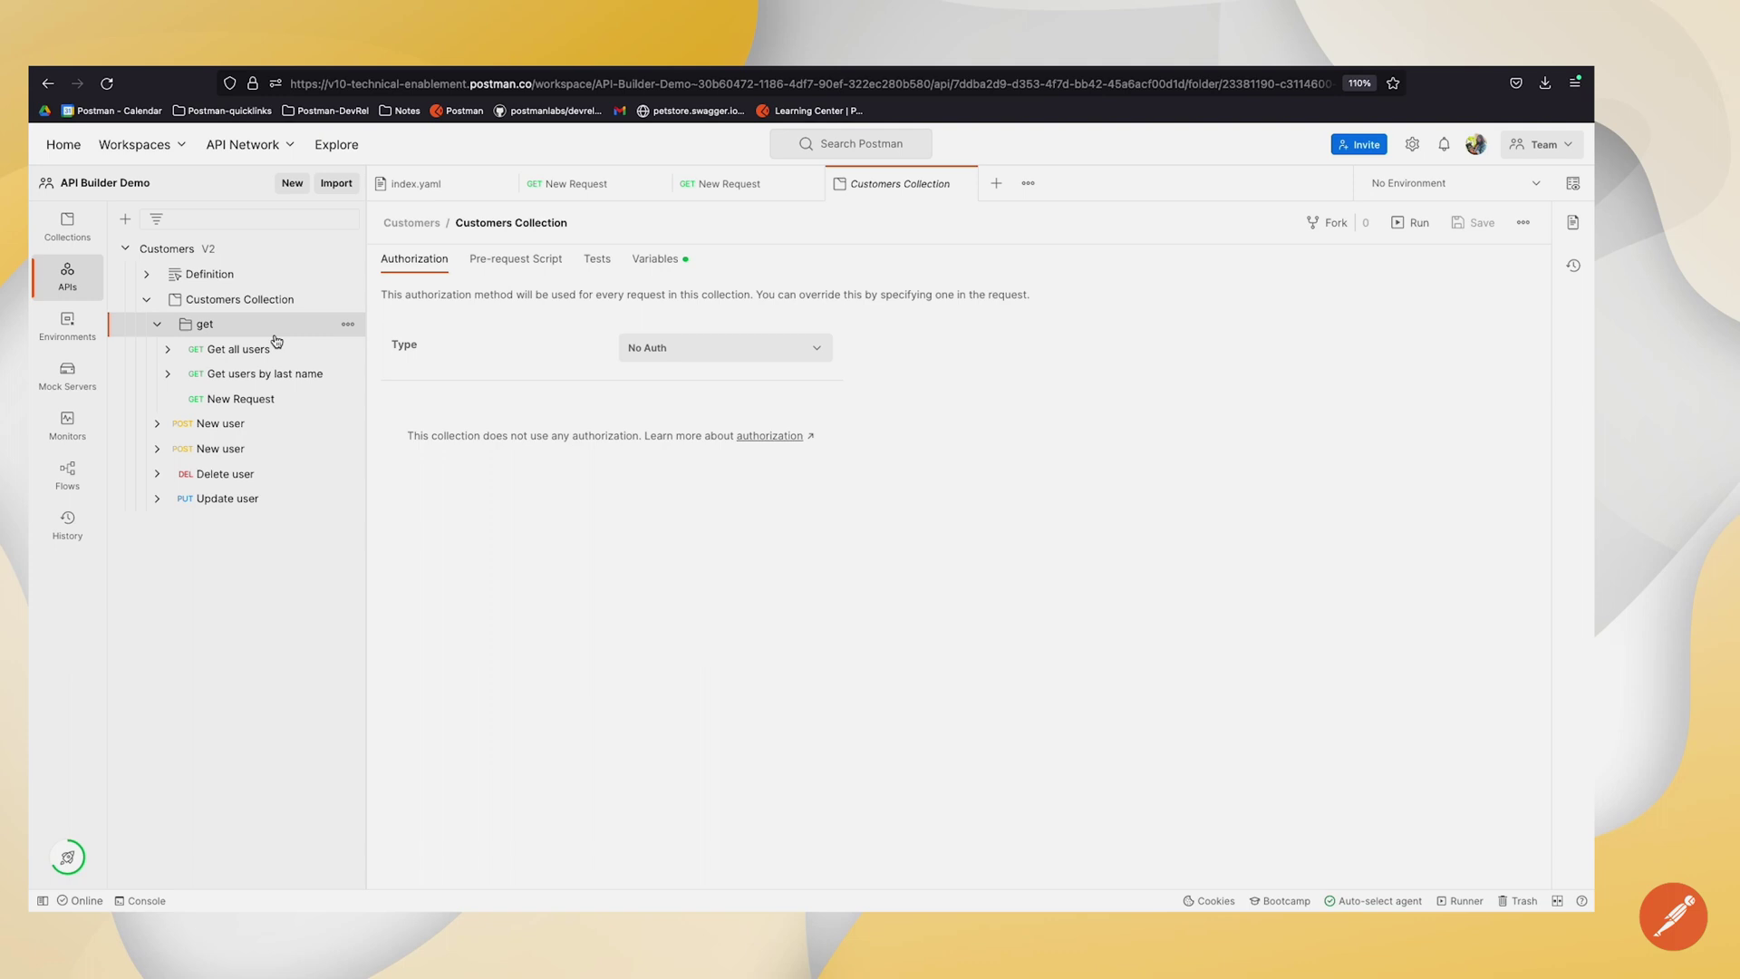
{"action": "left_click", "coordinate": [223, 278]}
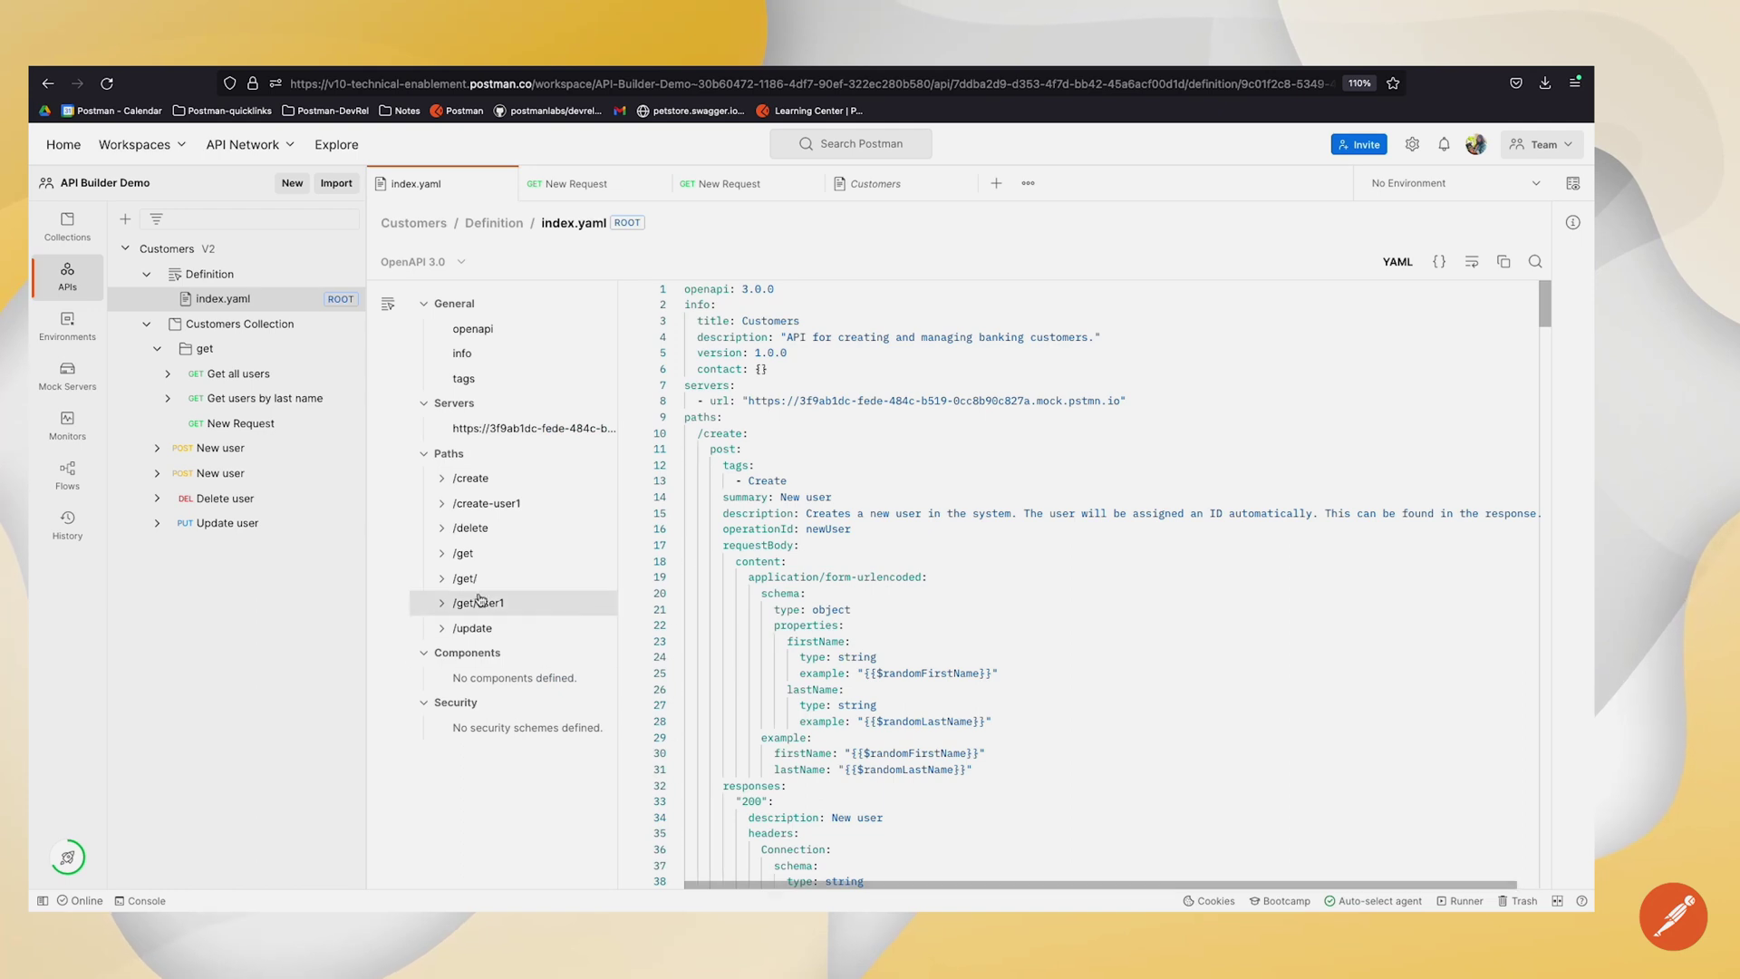
{"action": "left_click", "coordinate": [476, 603]}
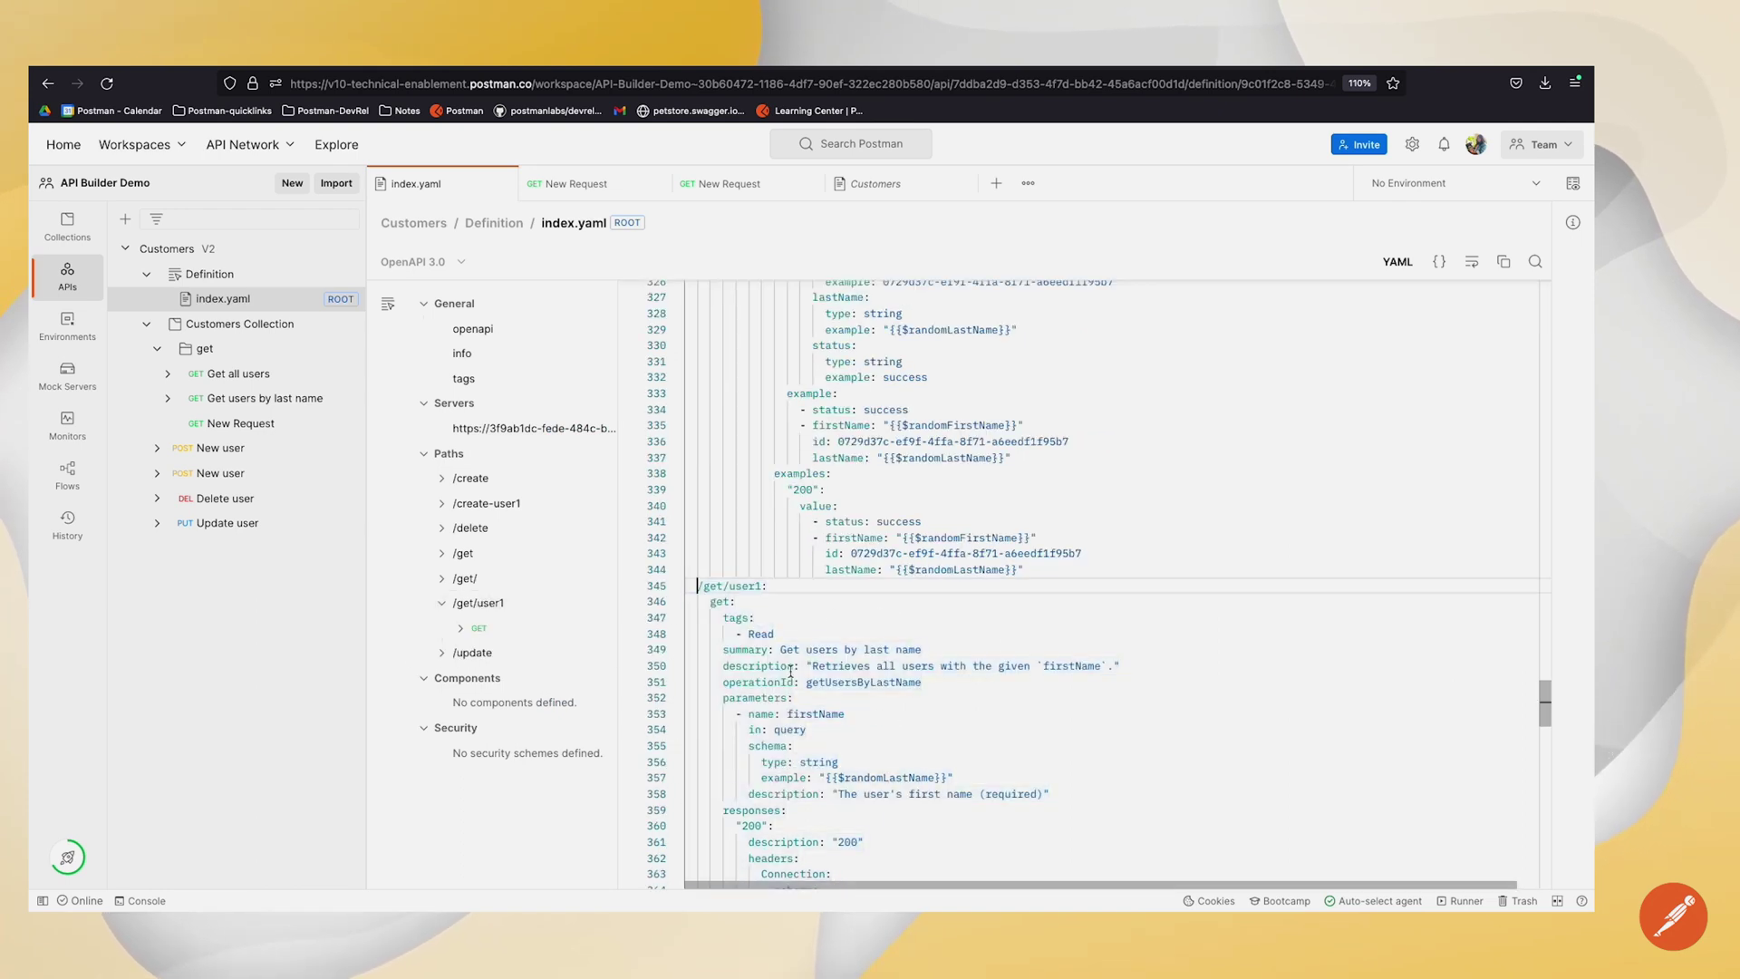
{"action": "left_click", "coordinate": [924, 521]}
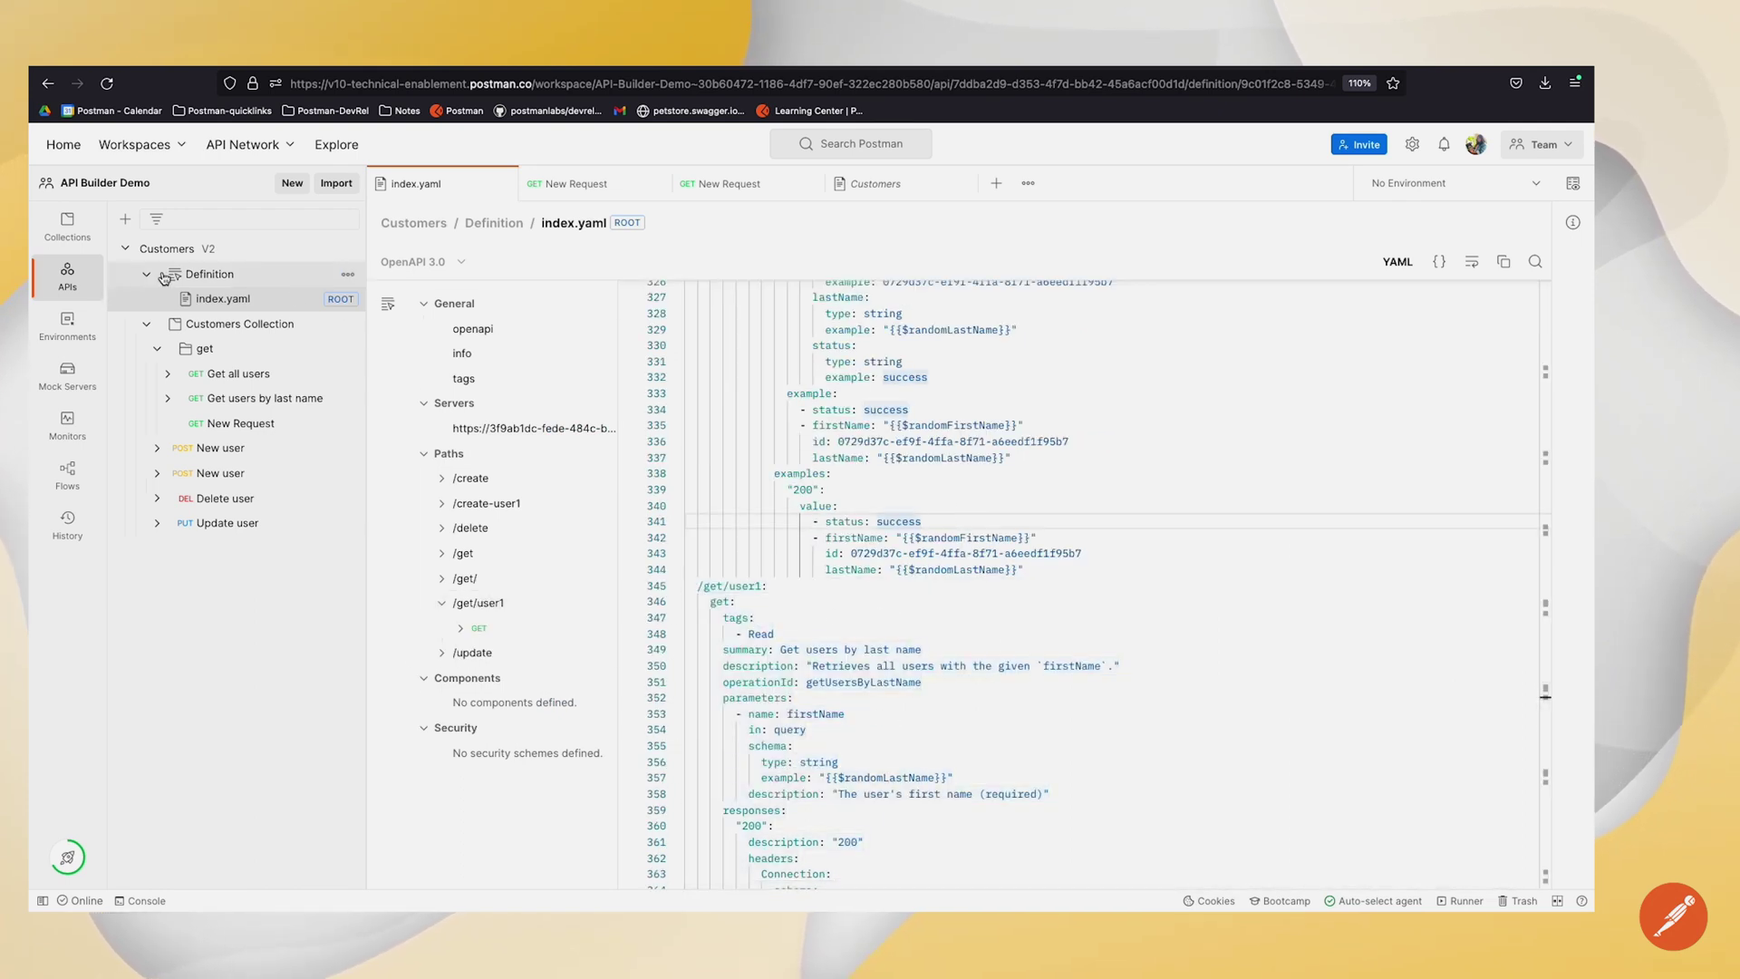
{"action": "left_click", "coordinate": [209, 274]}
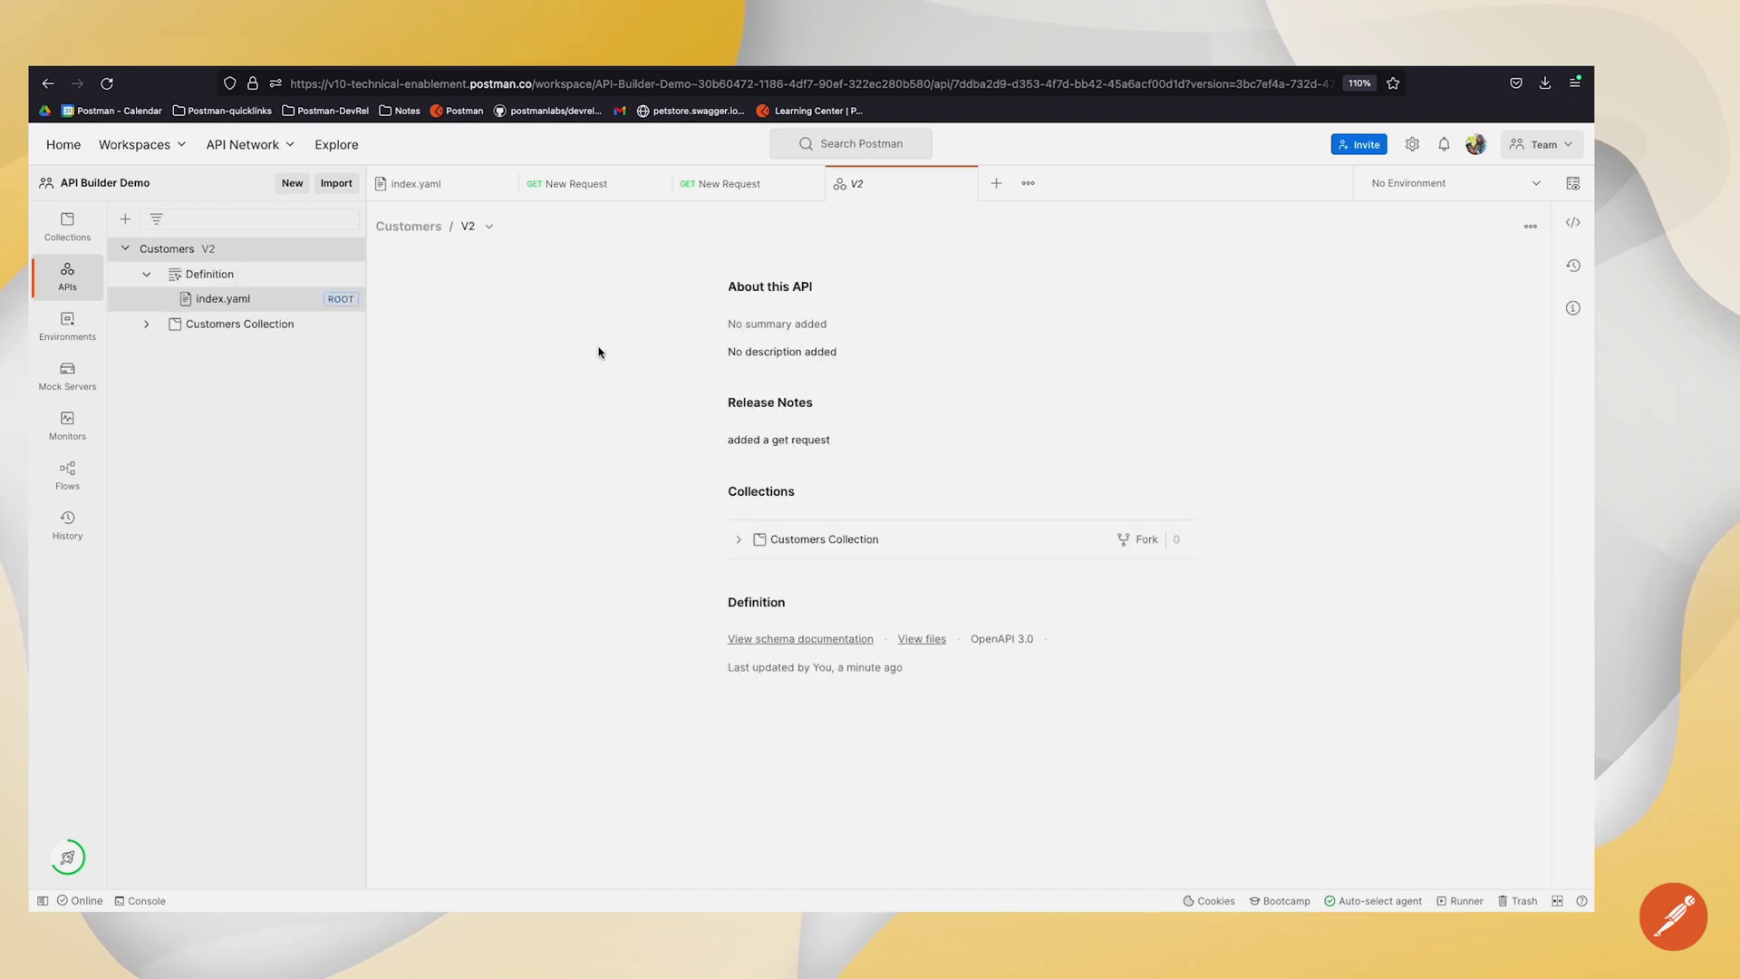
{"action": "left_click", "coordinate": [492, 229]}
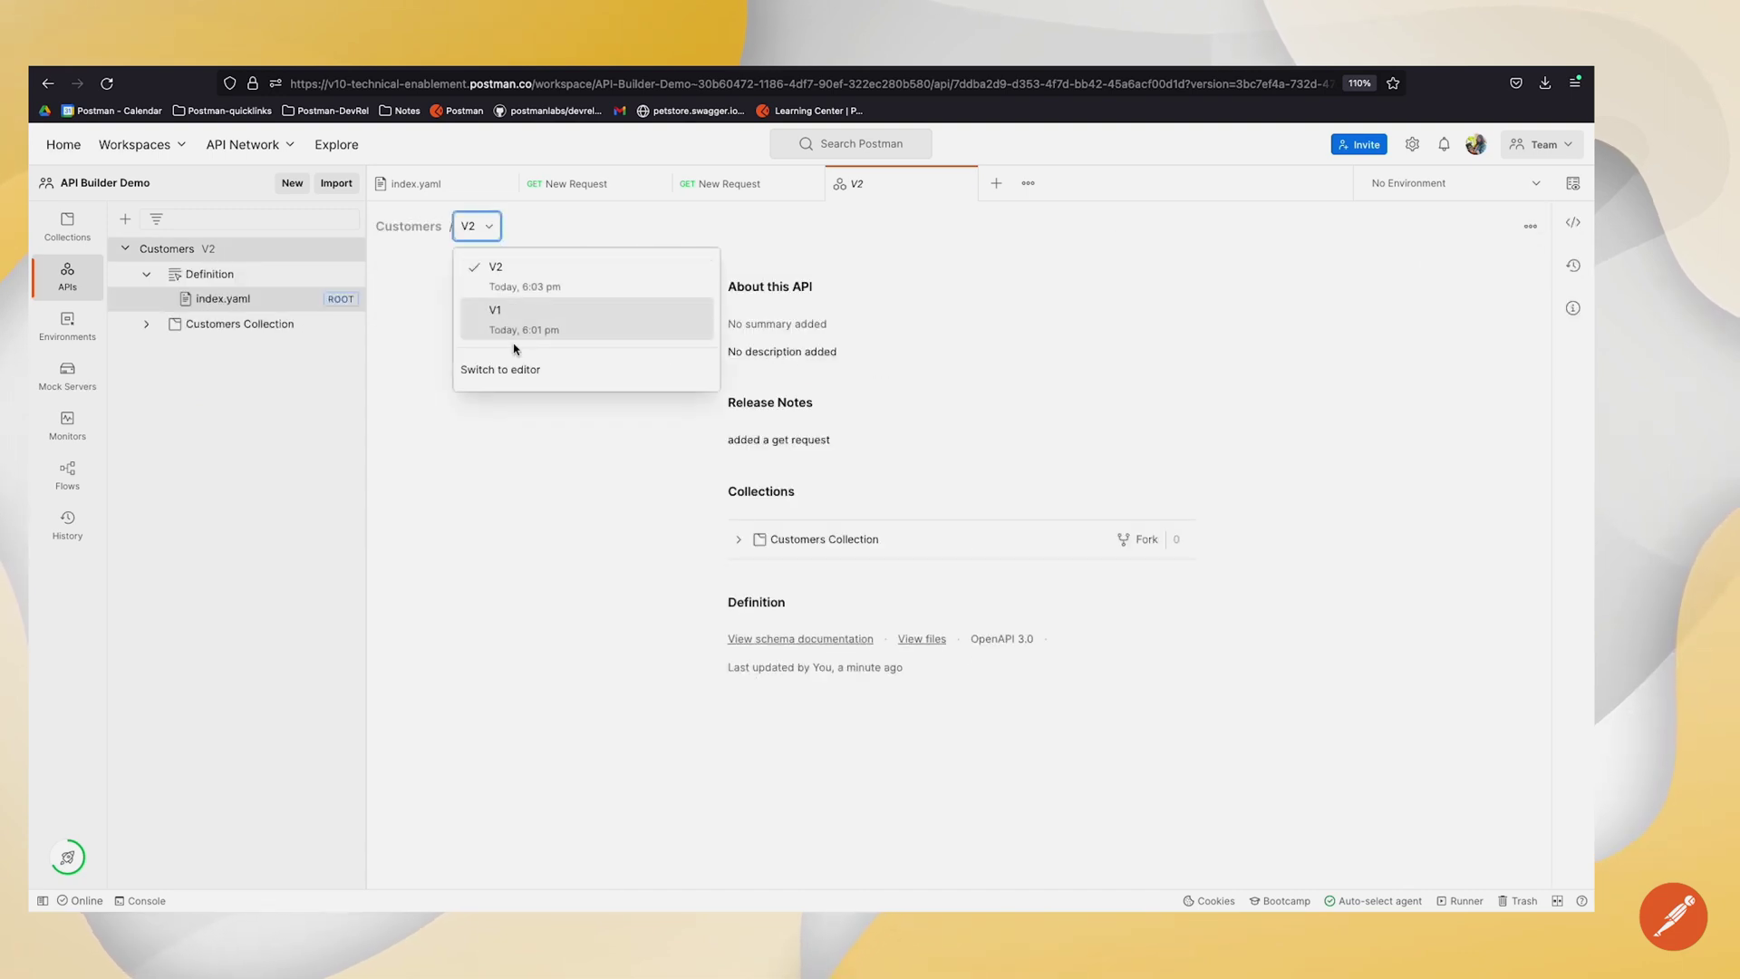
{"action": "left_click", "coordinate": [517, 371]}
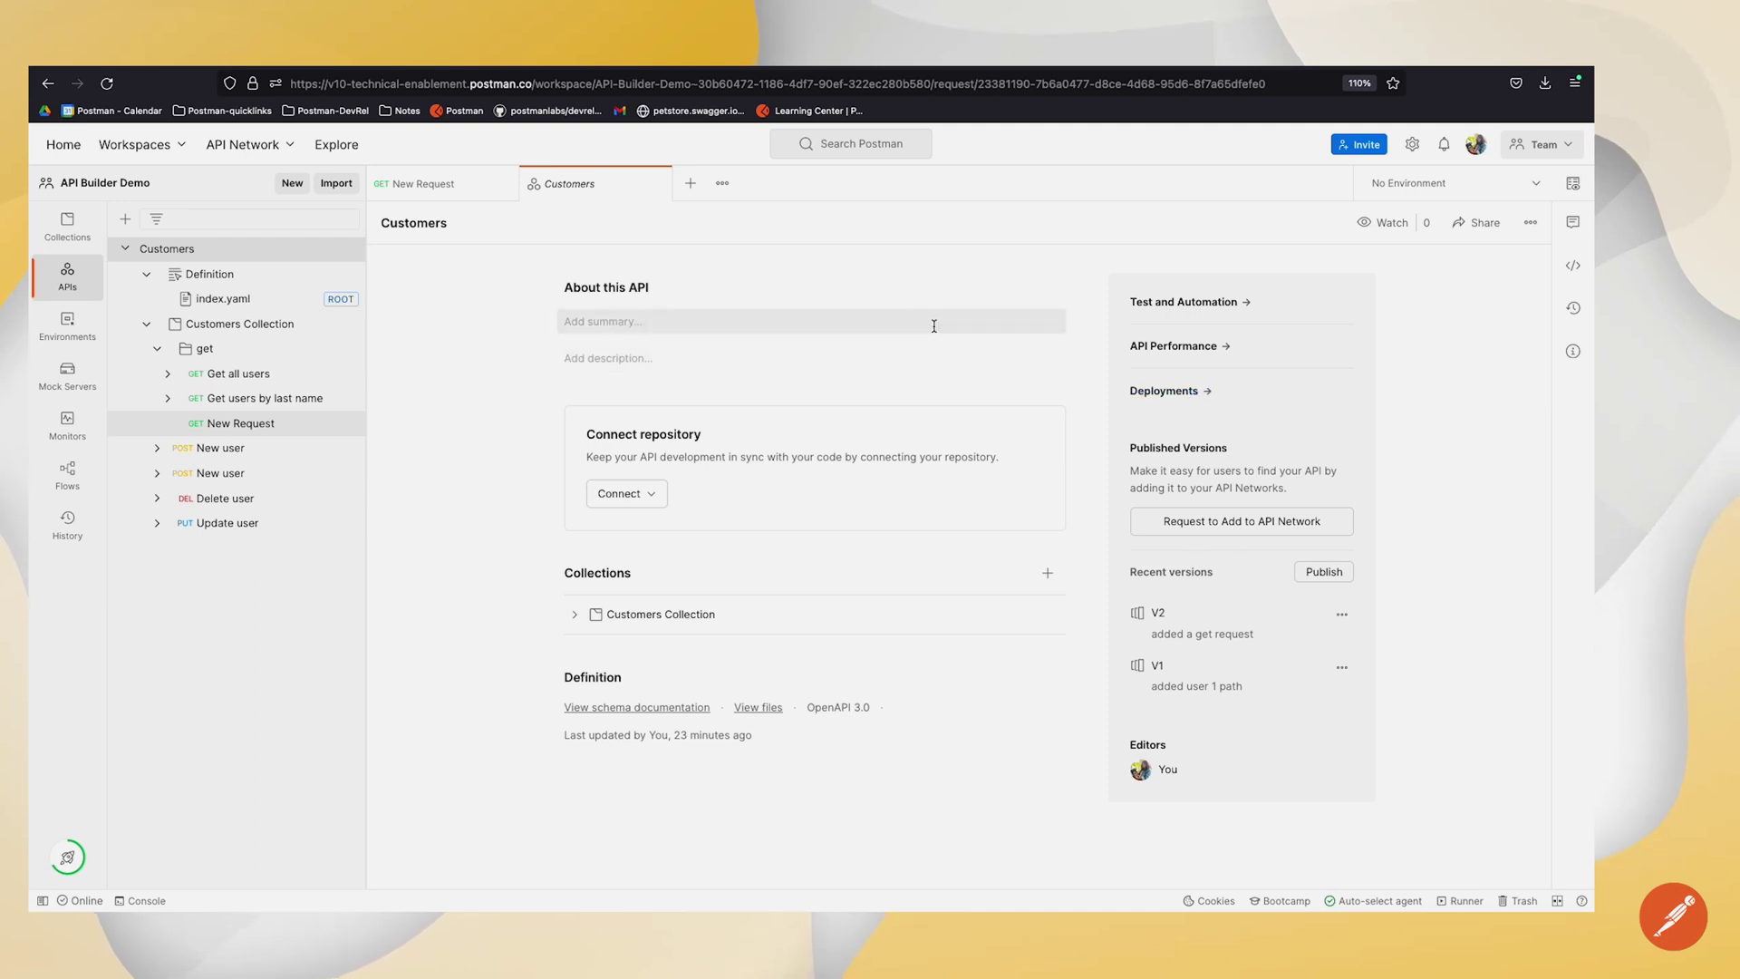
{"action": "left_click", "coordinate": [1342, 615]}
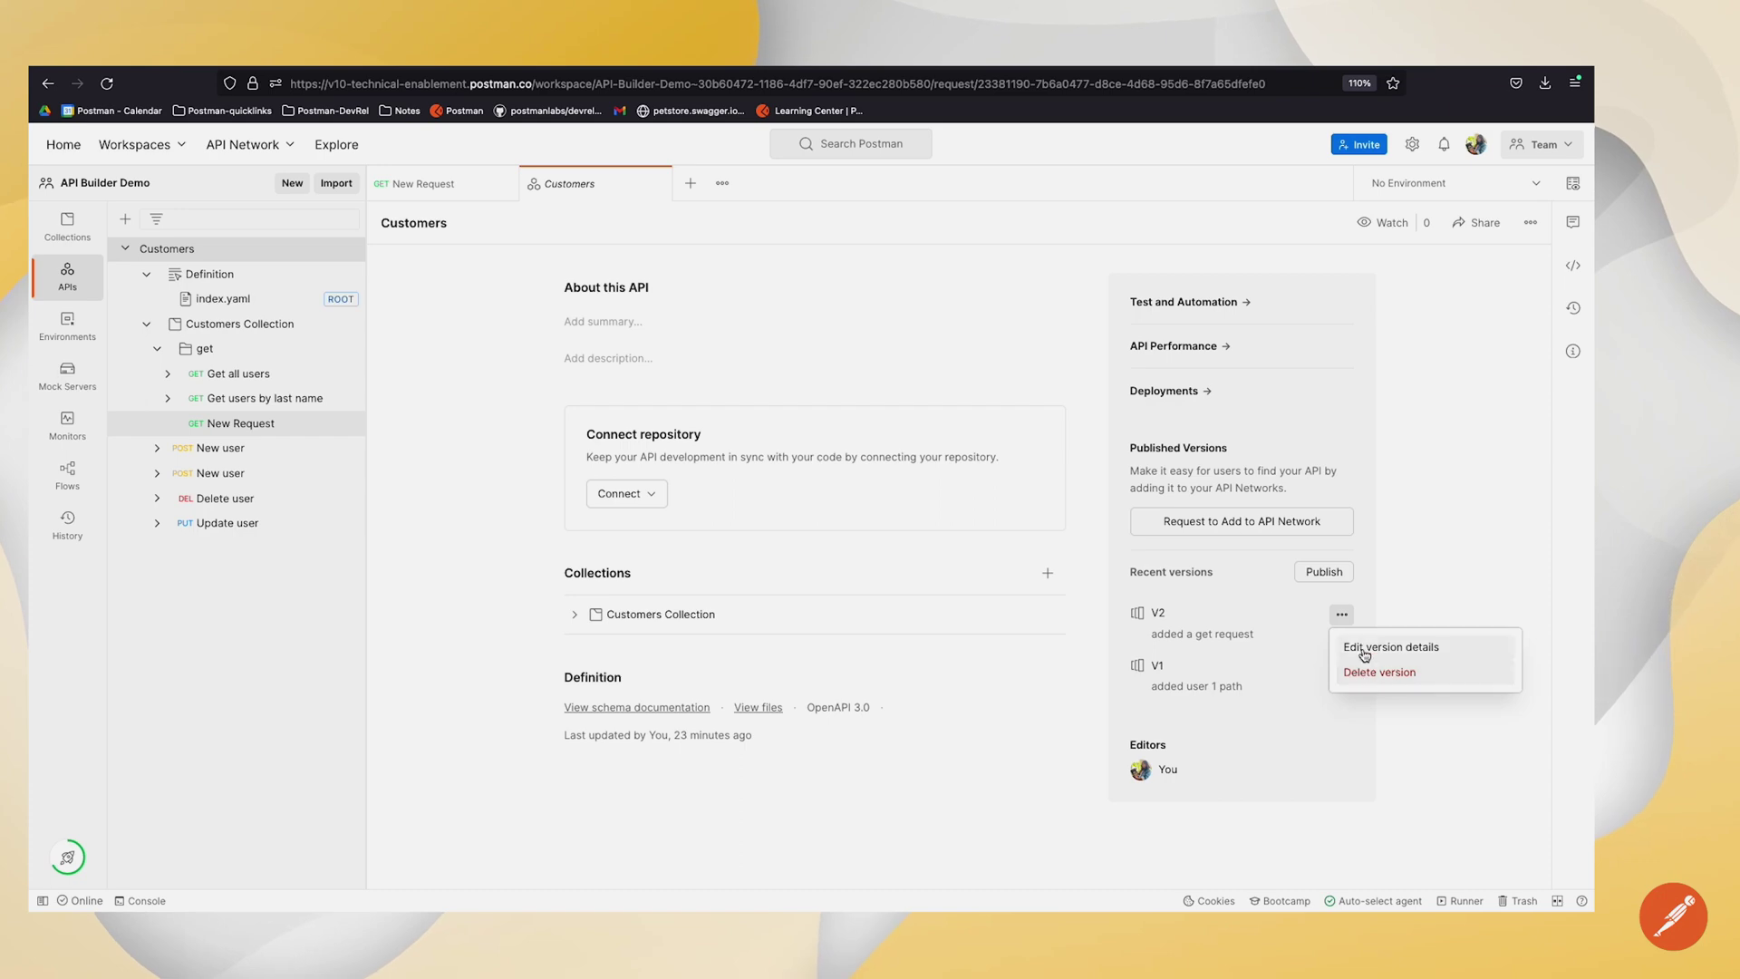
{"action": "left_click", "coordinate": [1363, 652]}
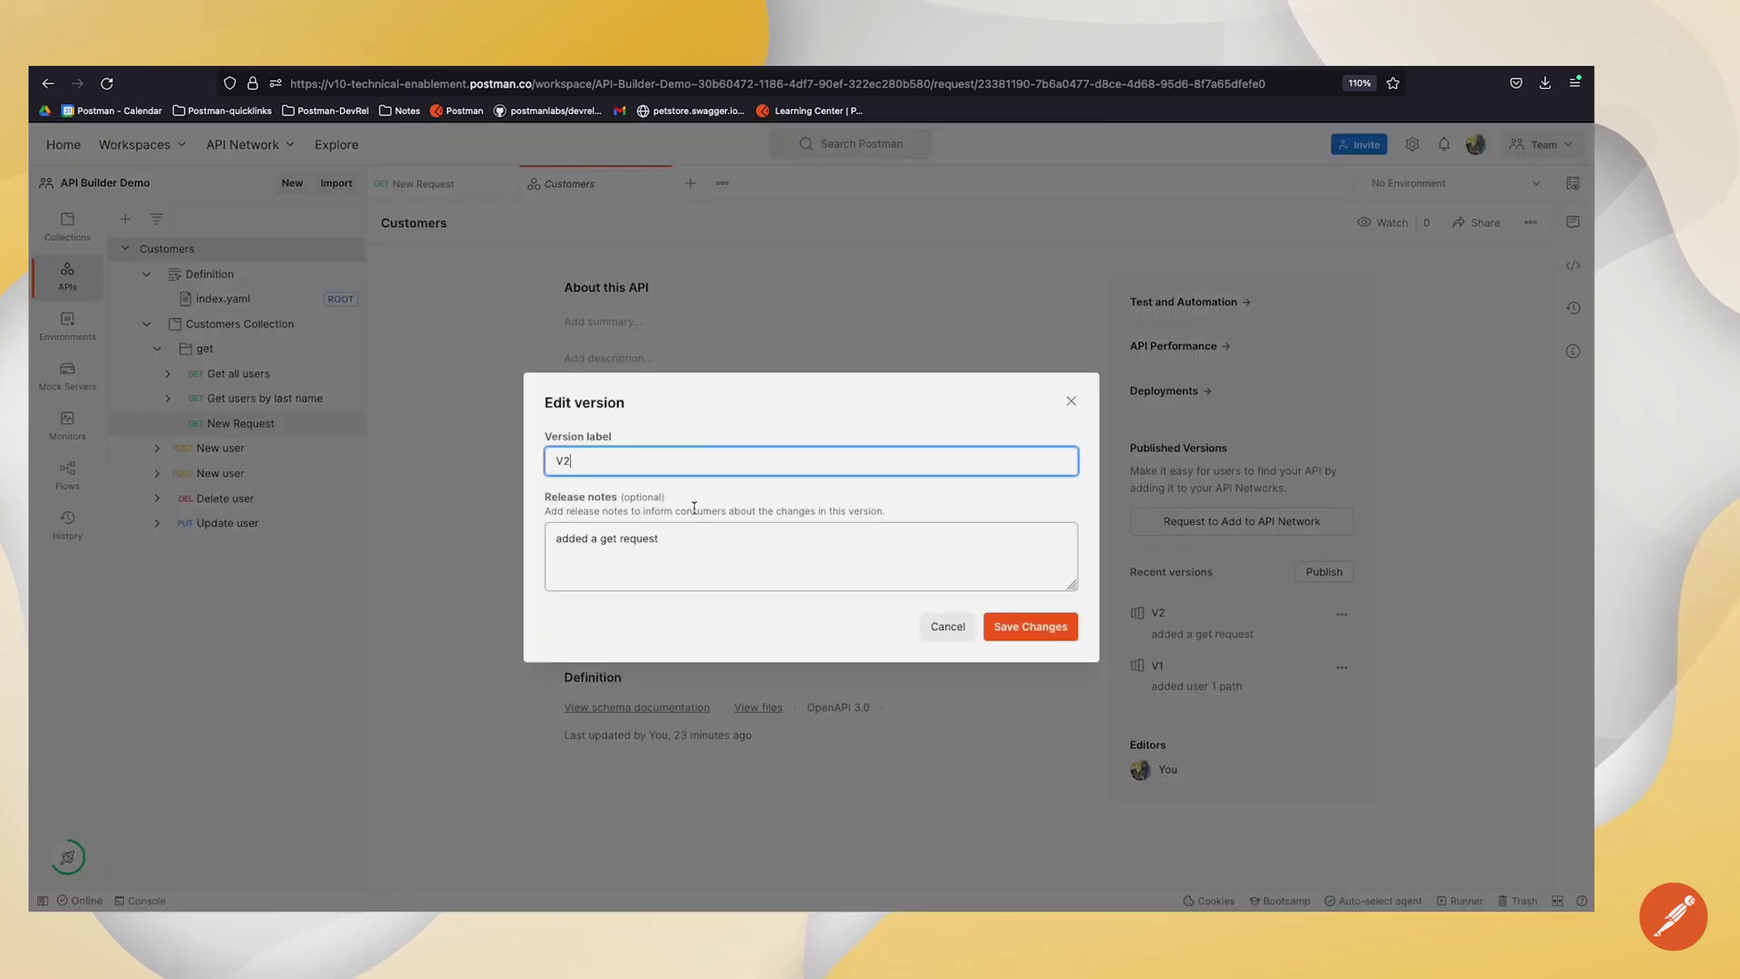
{"action": "left_click", "coordinate": [1072, 403]}
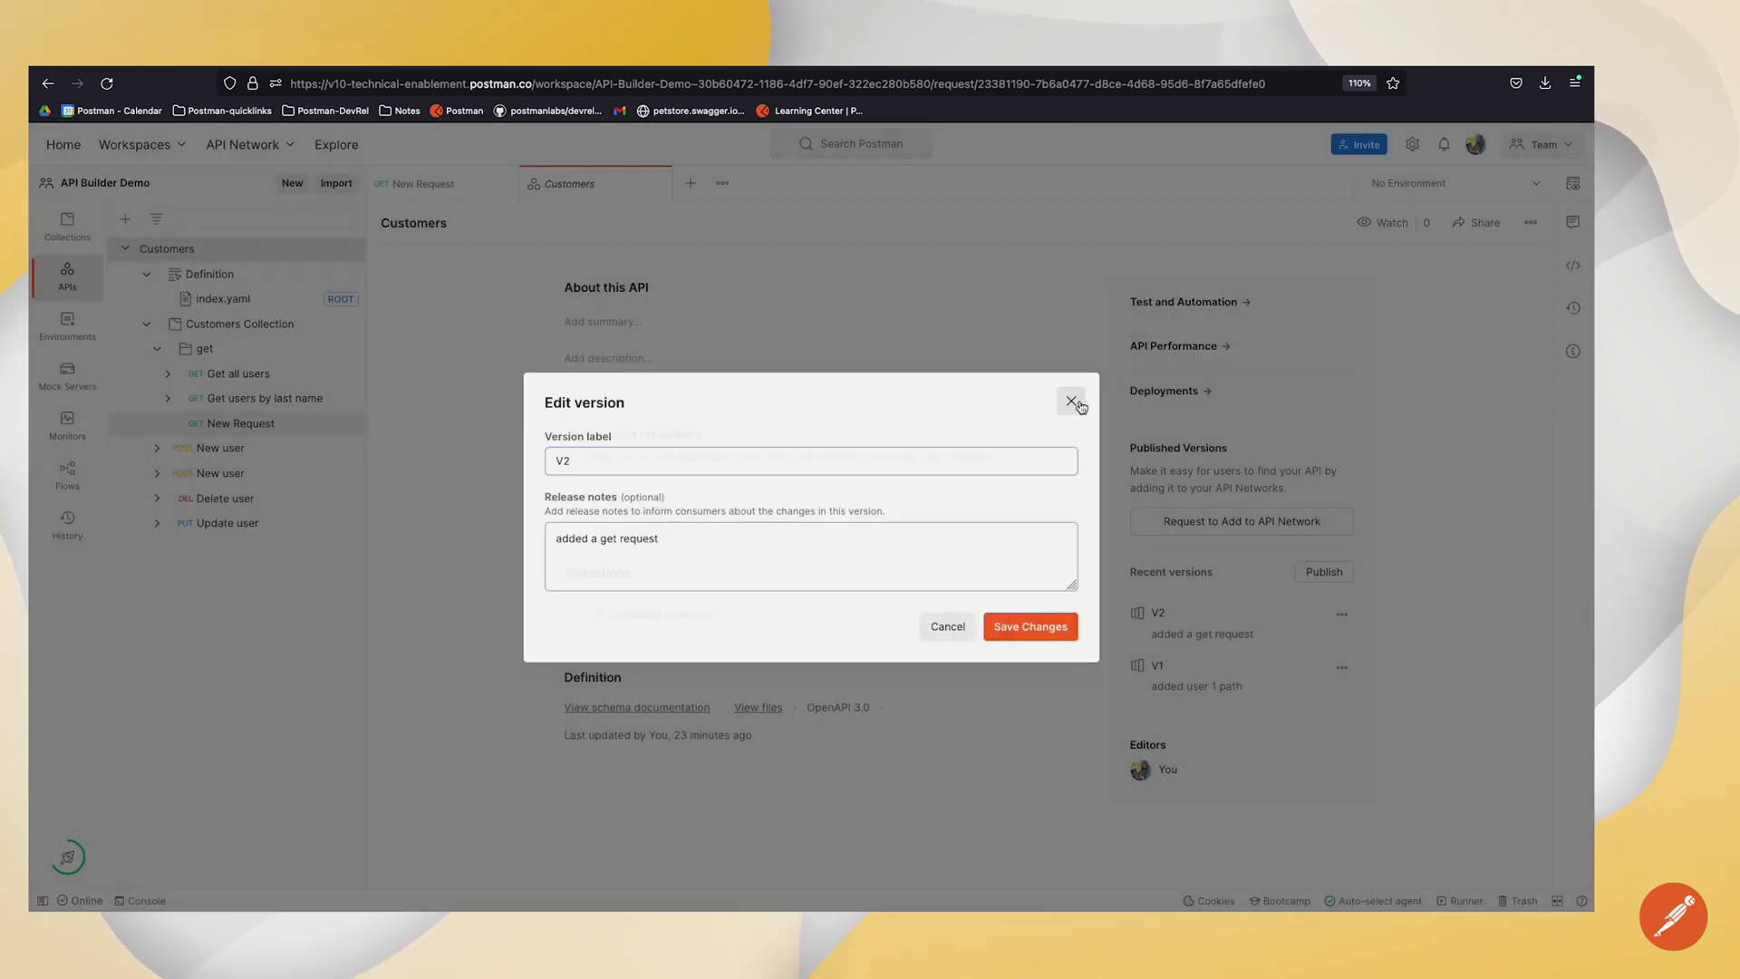